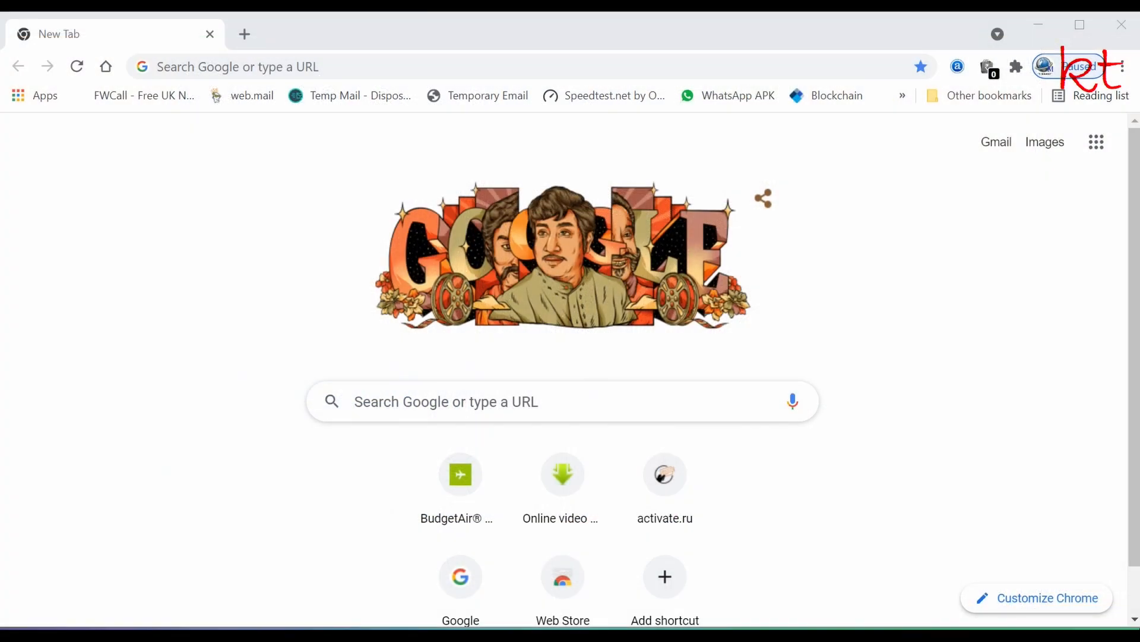
# - Search Google for 'cheap flights from delhi to dubai'
pyautogui.click(392, 400)
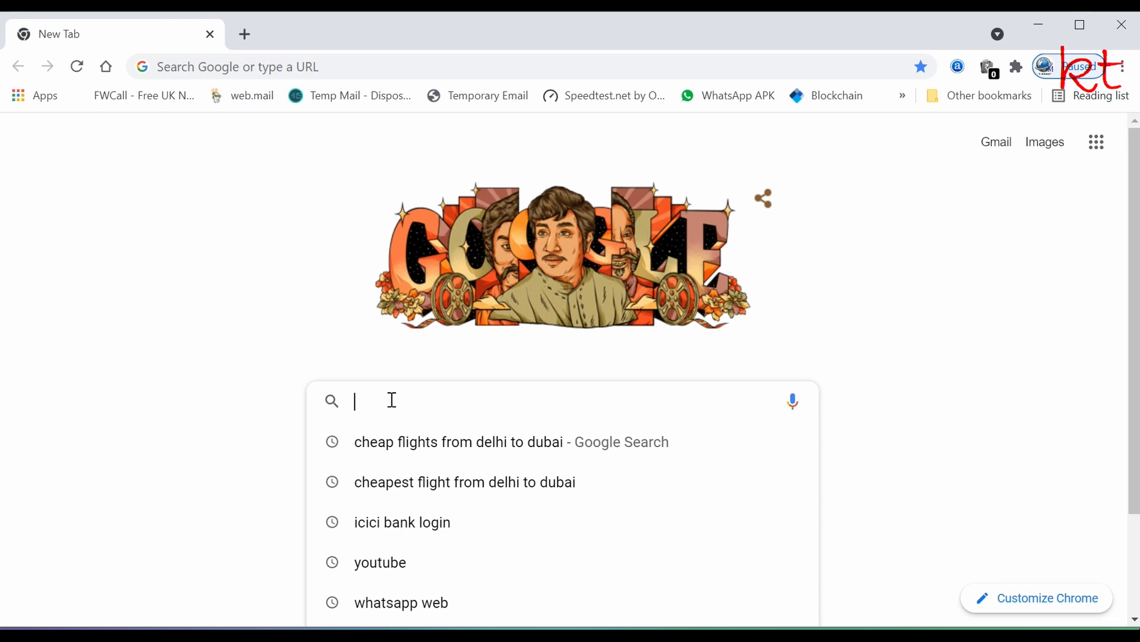
pyautogui.write('cheap flights from delhi to dubai')
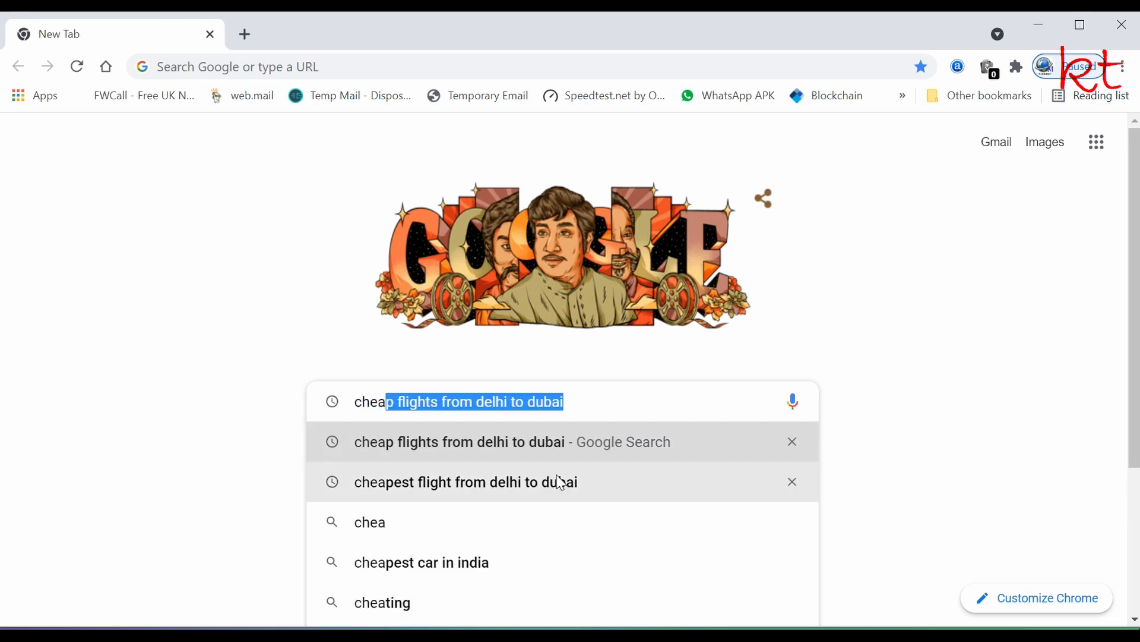
pyautogui.click(537, 450)
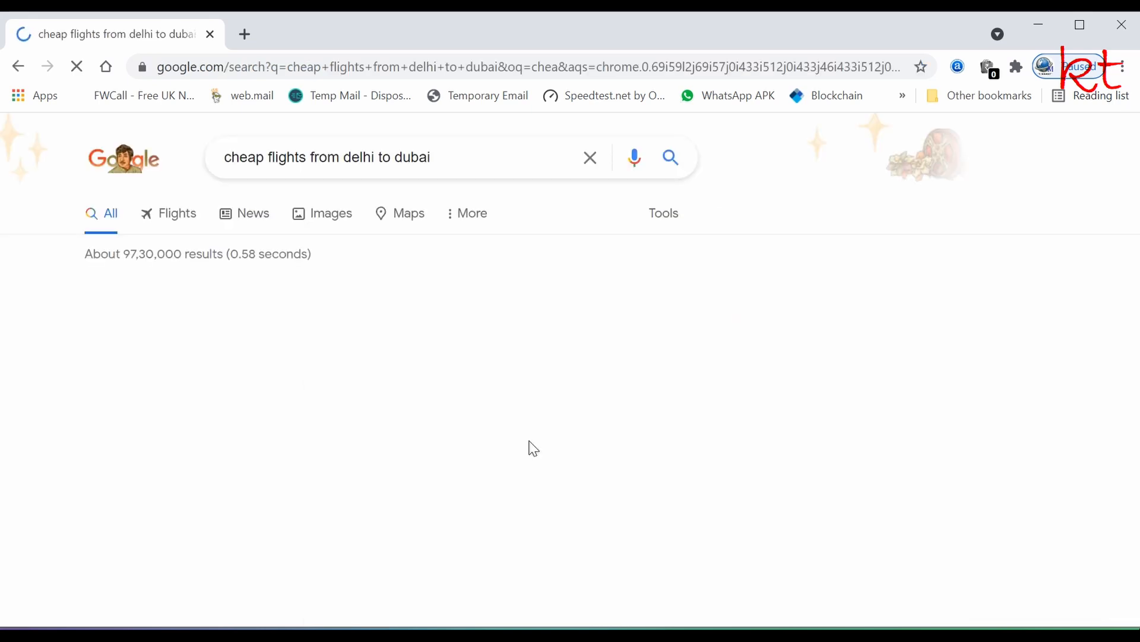
# - Open the MakeMyTrip, Cleartrip and Goibibo results in background tabs
pyautogui.scroll(-5, 216, 402)
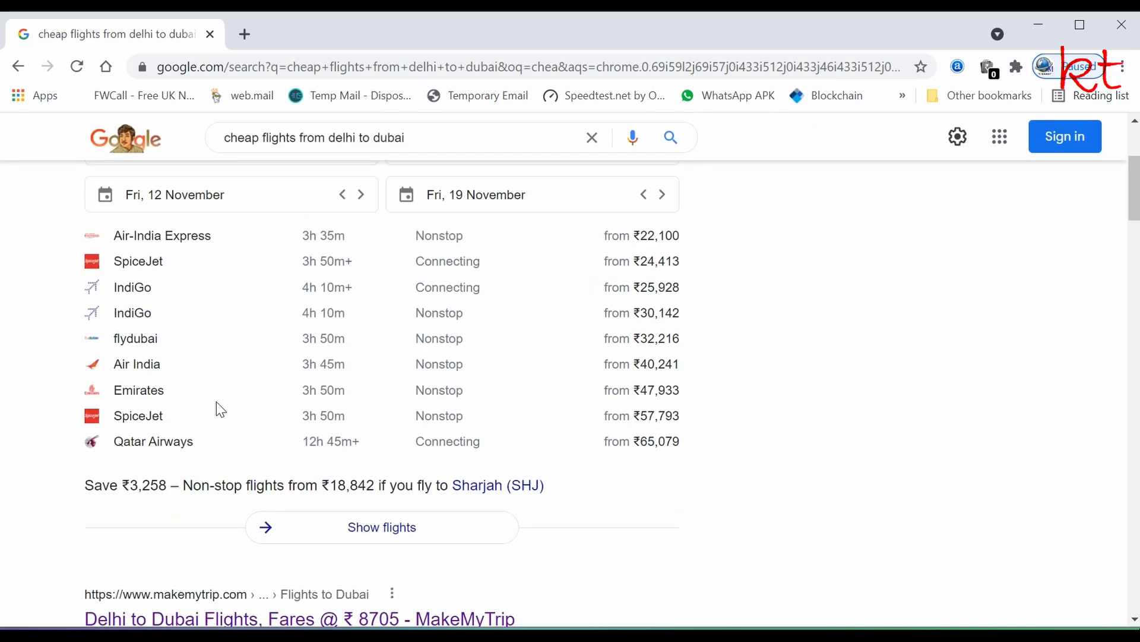
pyautogui.scroll(-3, 218, 411)
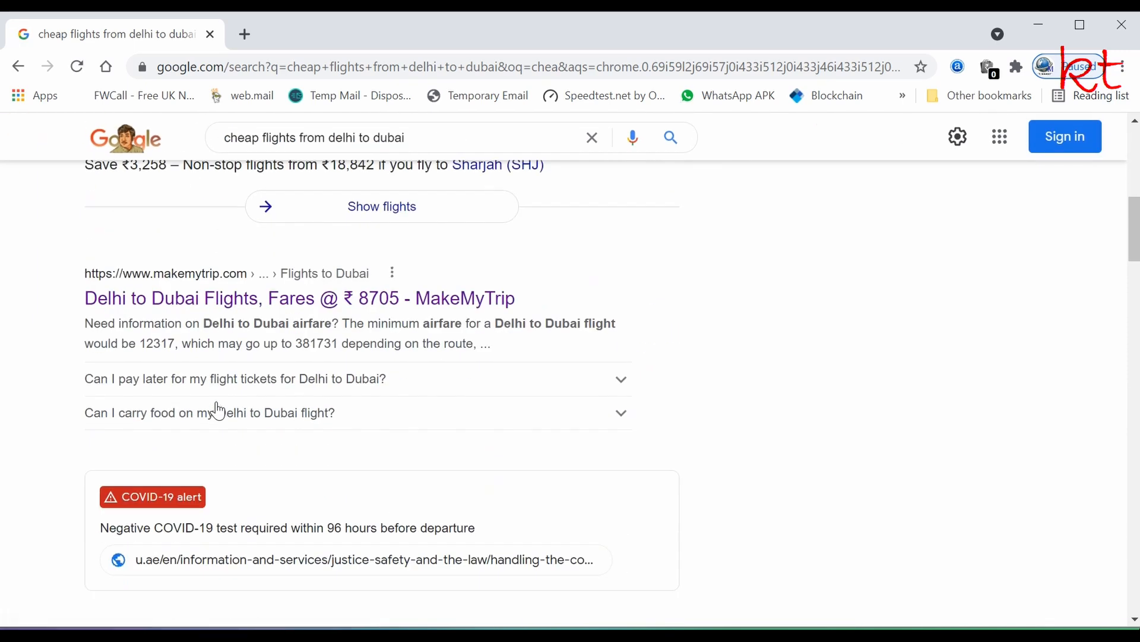
pyautogui.middleClick(202, 310)
pyautogui.scroll(-5, 194, 350)
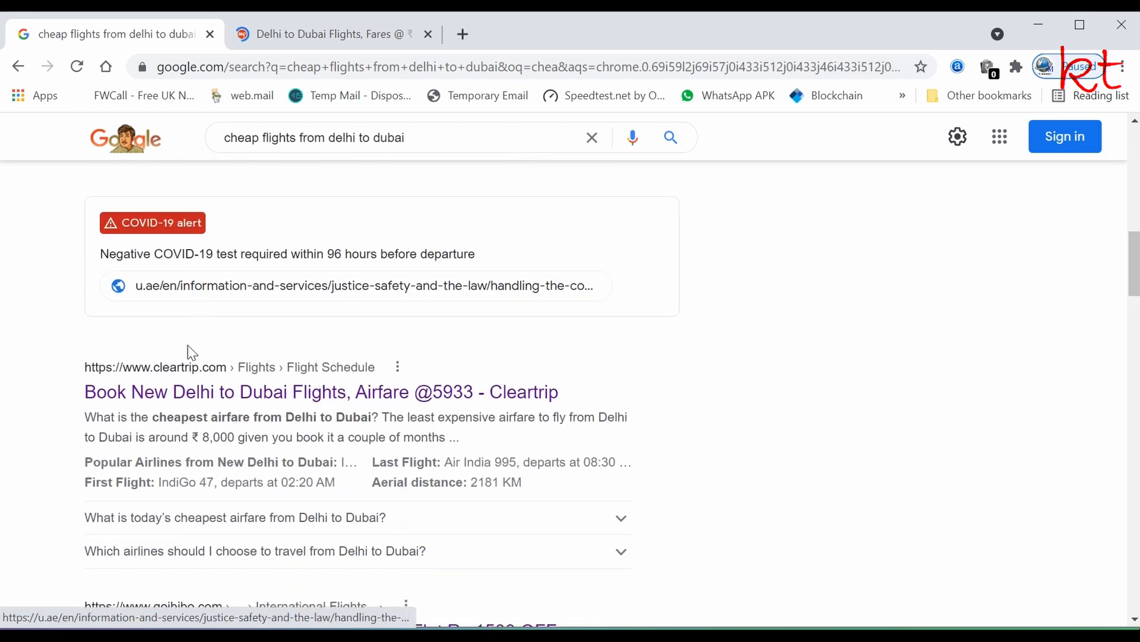
pyautogui.middleClick(190, 402)
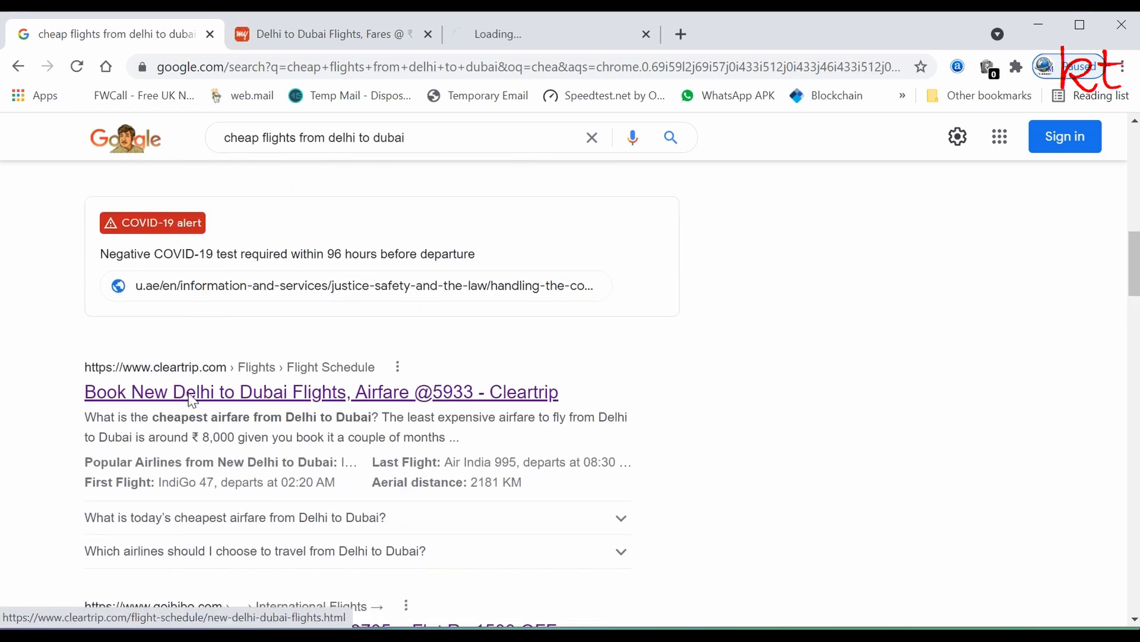
pyautogui.scroll(-5, 191, 398)
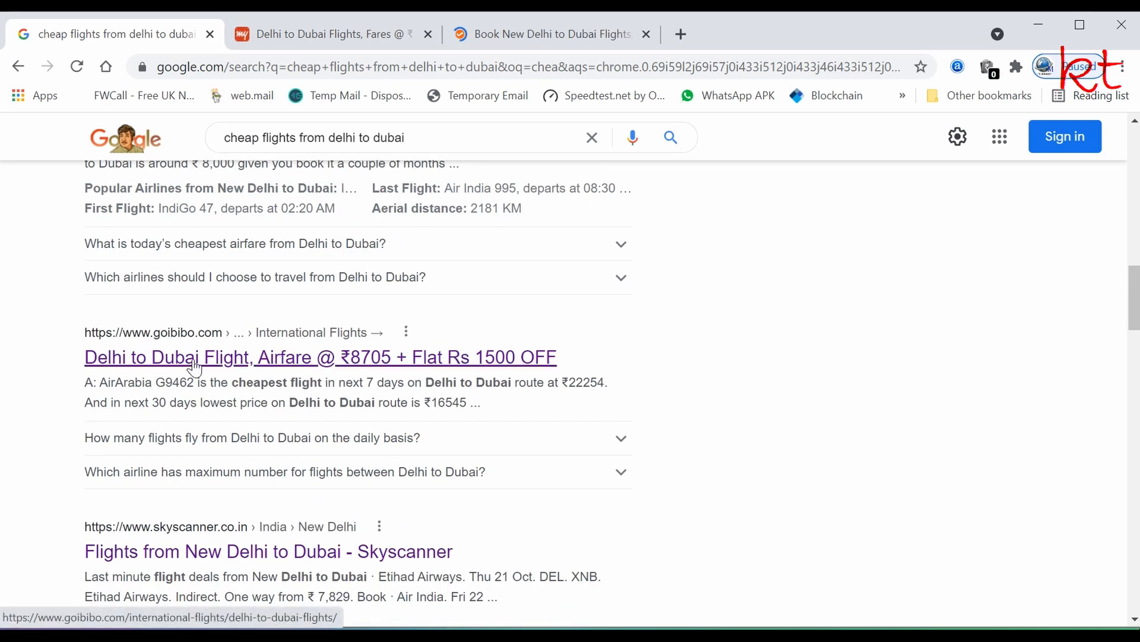
pyautogui.middleClick(194, 368)
# - Open the Skyscanner, Yatra and EaseMyTrip results in background tabs
pyautogui.scroll(-5, 196, 365)
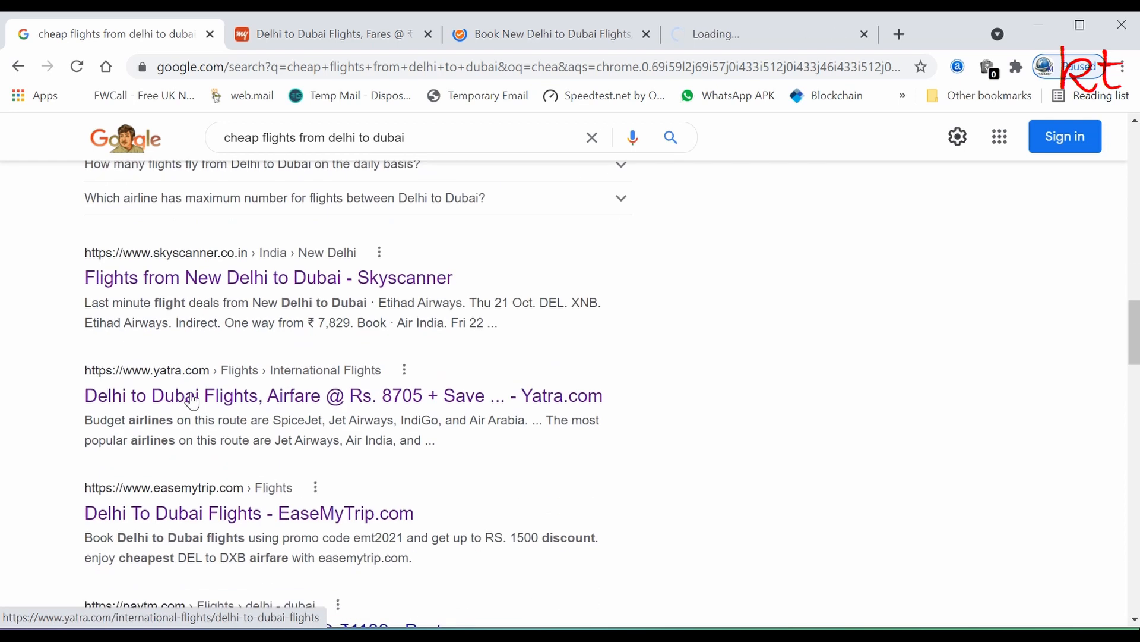
pyautogui.middleClick(208, 280)
pyautogui.scroll(-2, 209, 284)
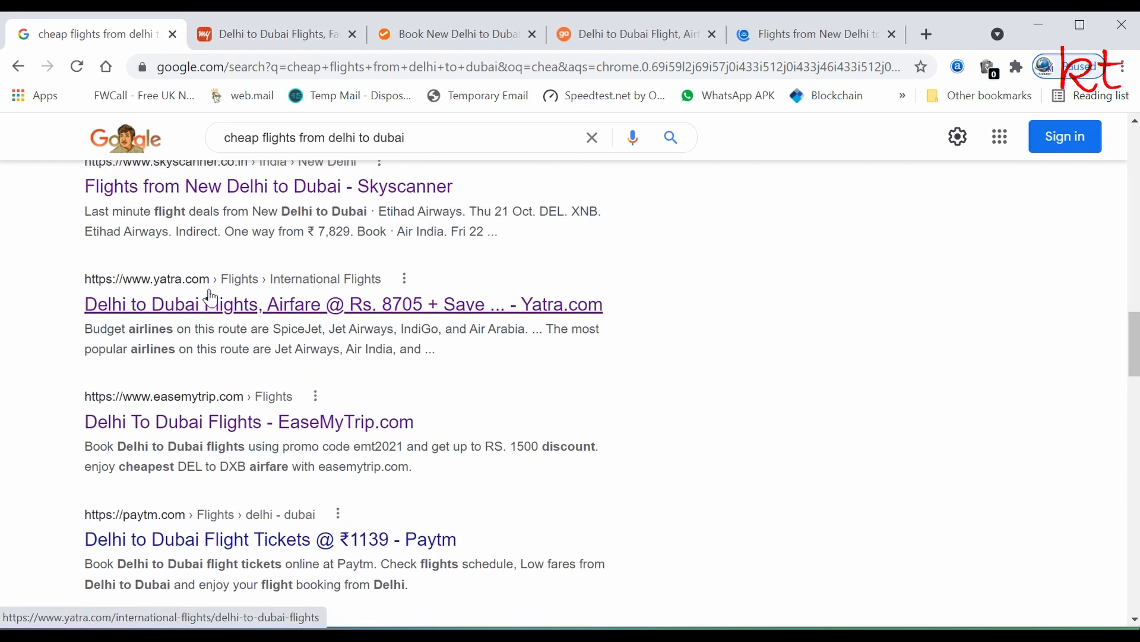
pyautogui.middleClick(217, 307)
pyautogui.scroll(-3, 216, 306)
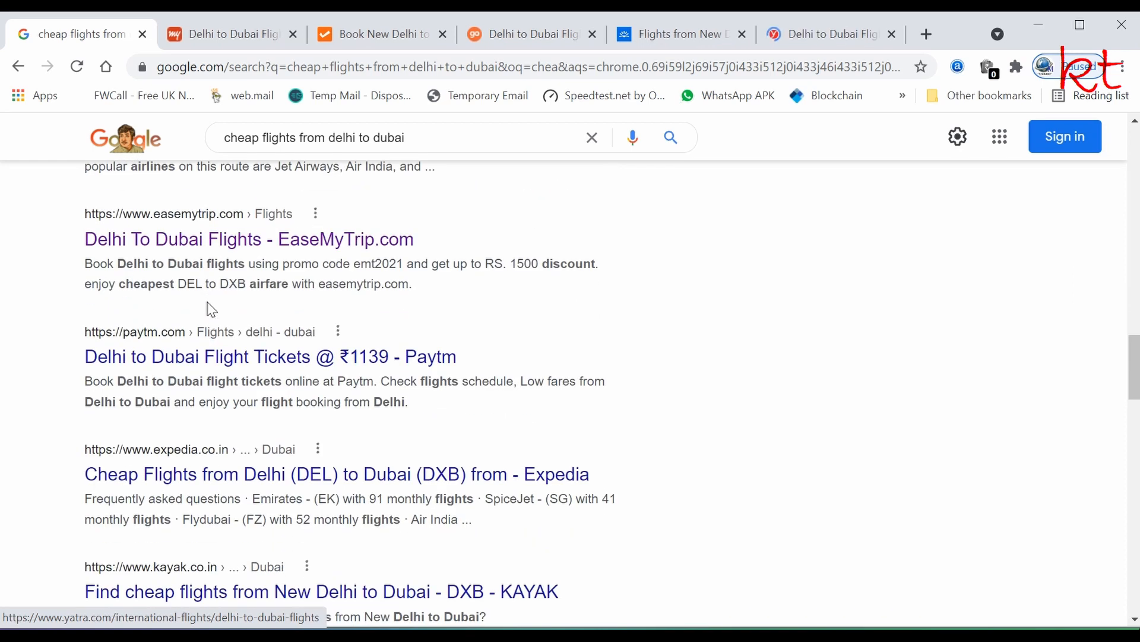
pyautogui.middleClick(202, 253)
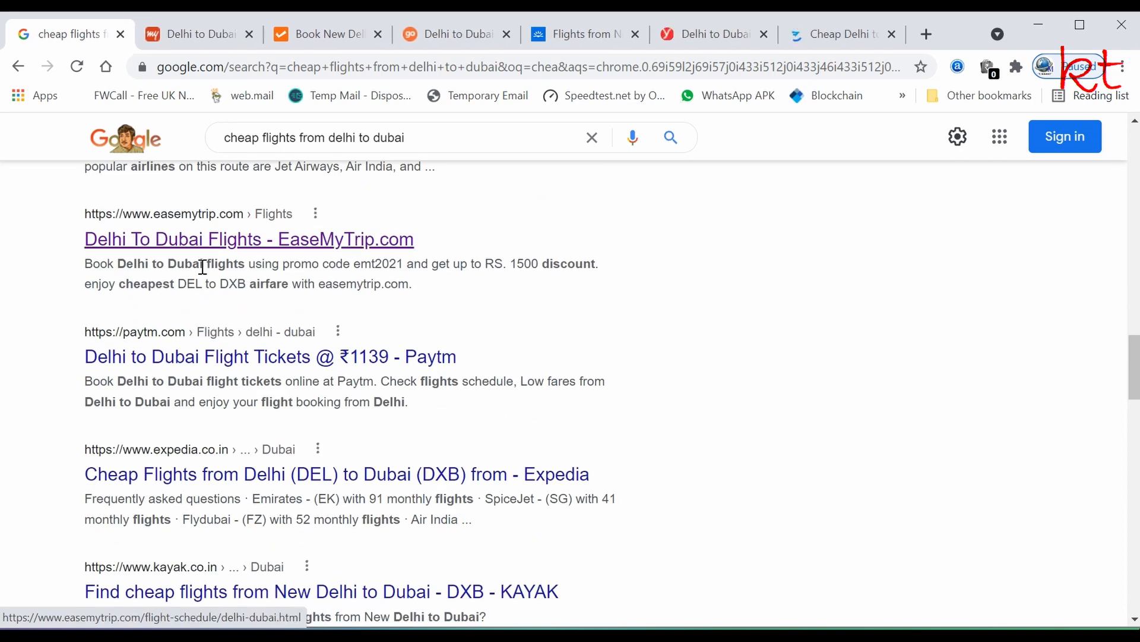
# - On the MakeMyTrip tab, change the trip type to Round Trip
pyautogui.click(188, 40)
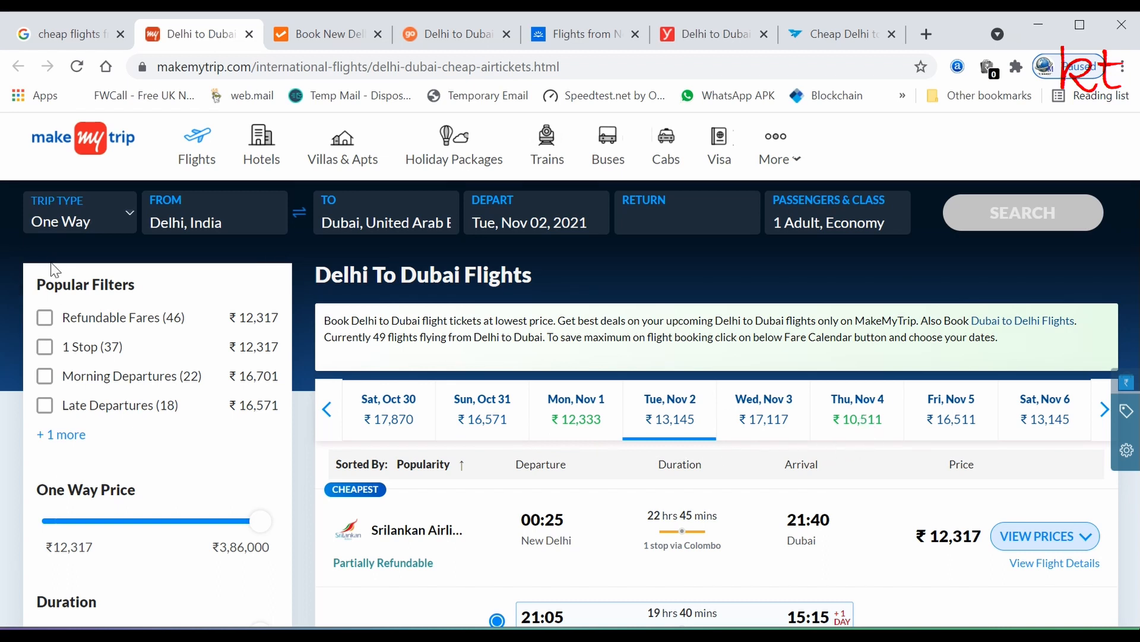
pyautogui.click(126, 212)
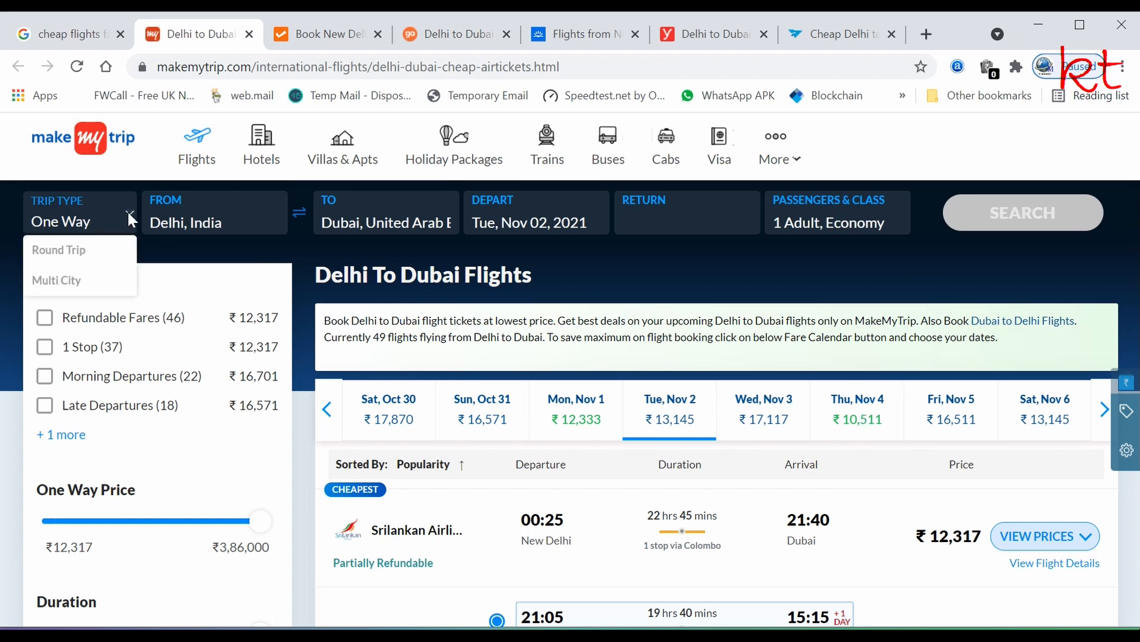
pyautogui.click(59, 259)
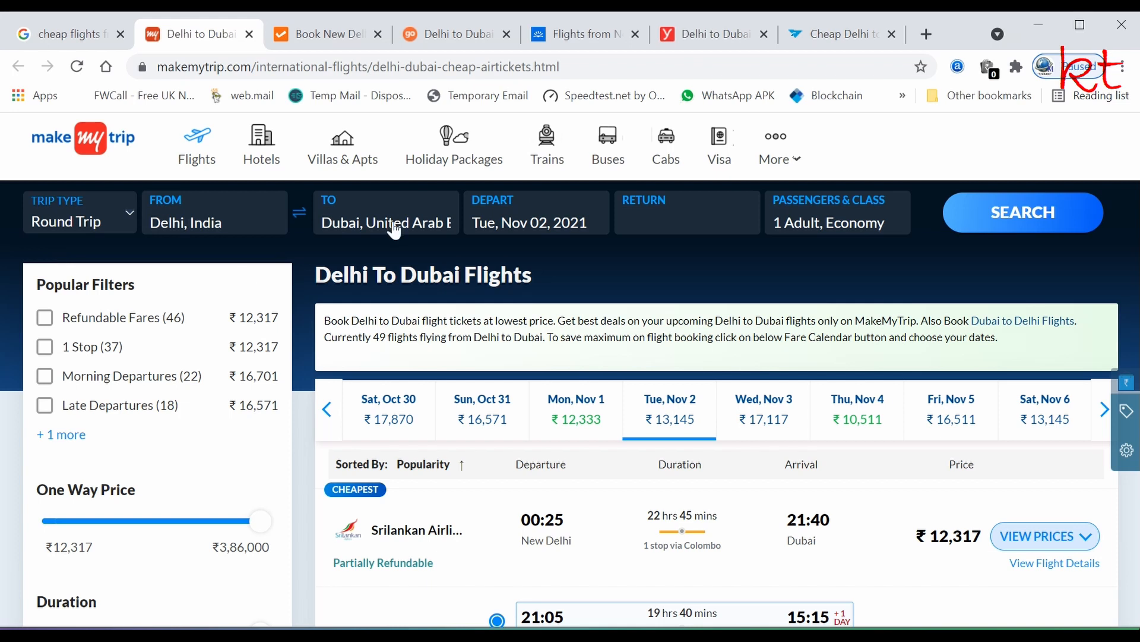
pyautogui.click(860, 419)
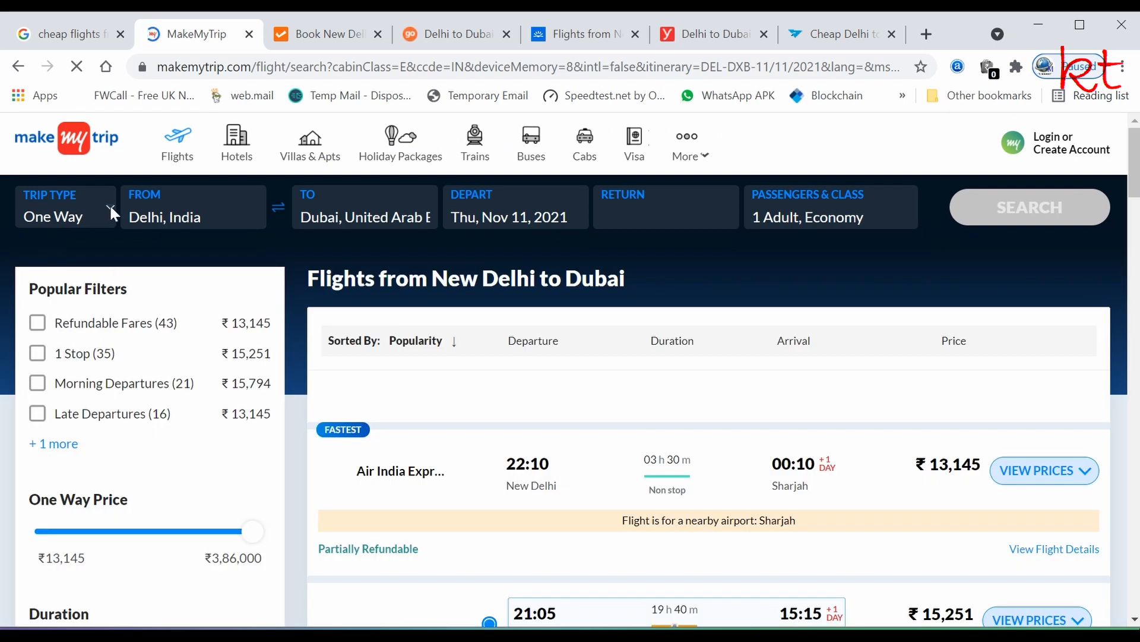
pyautogui.click(66, 217)
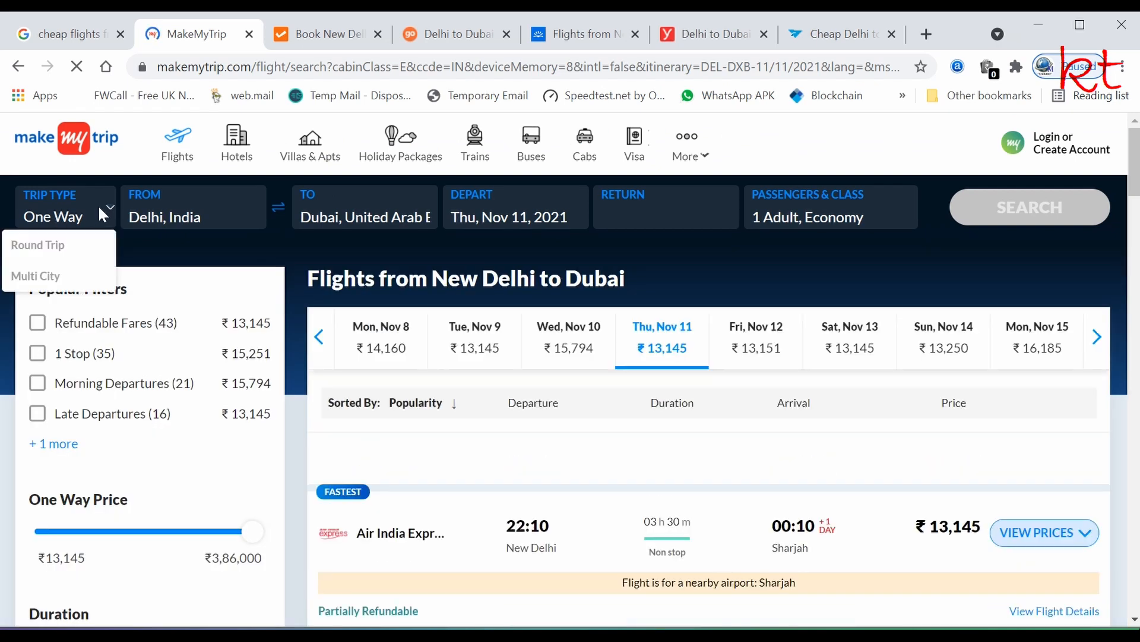
pyautogui.click(51, 245)
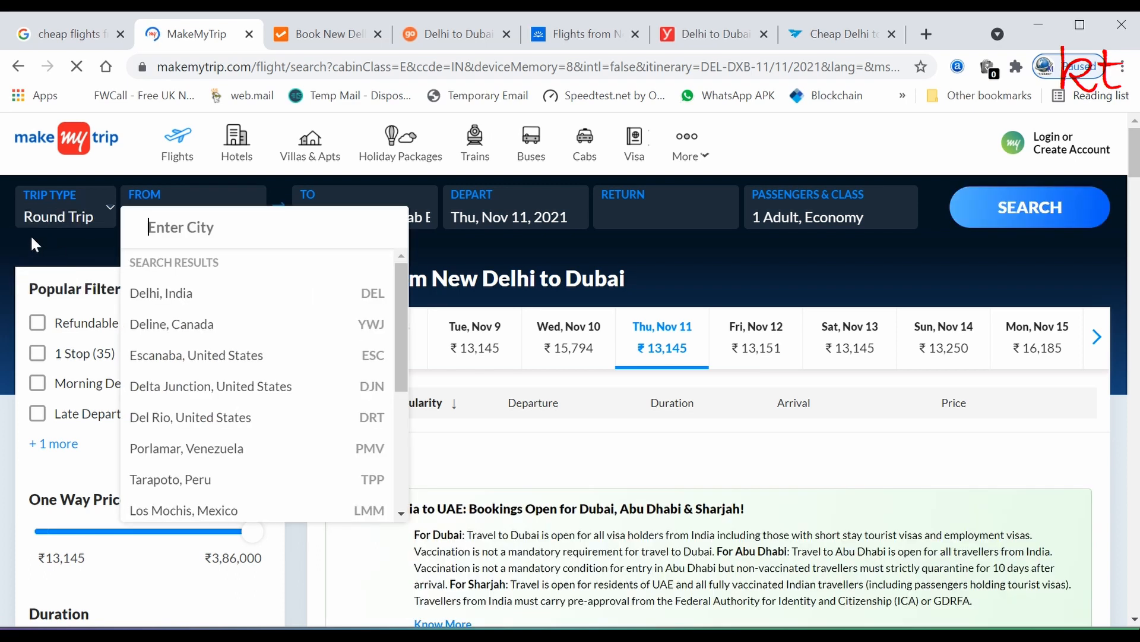
# - Search Delhi to Dubai DXB, departing Thu Nov 4 and returning Thu Nov 11
pyautogui.click(158, 295)
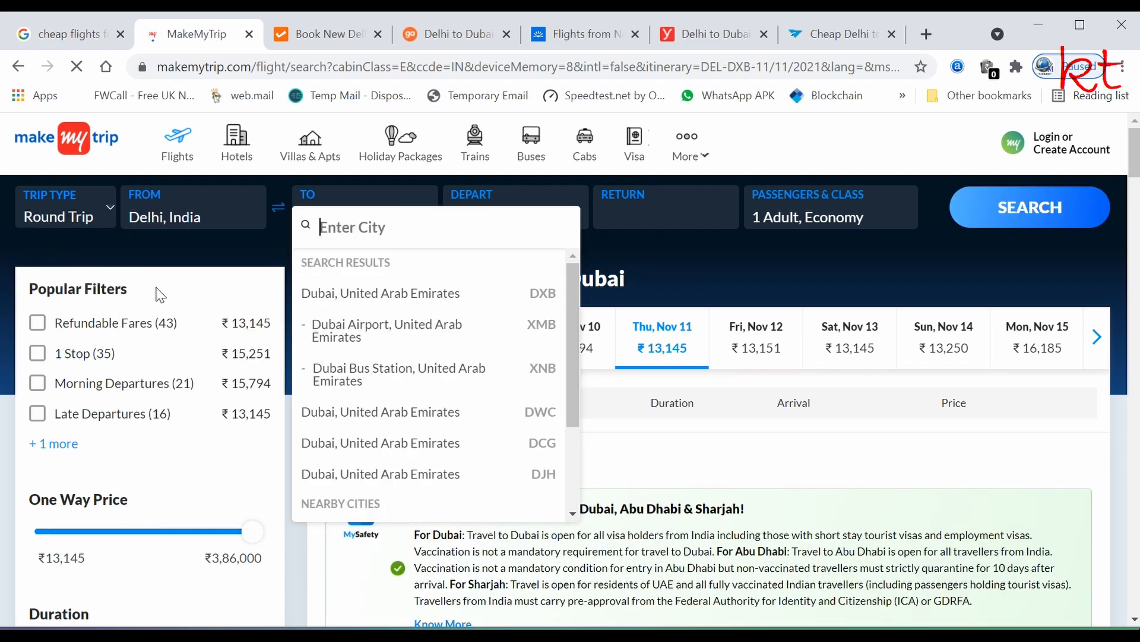
pyautogui.click(326, 297)
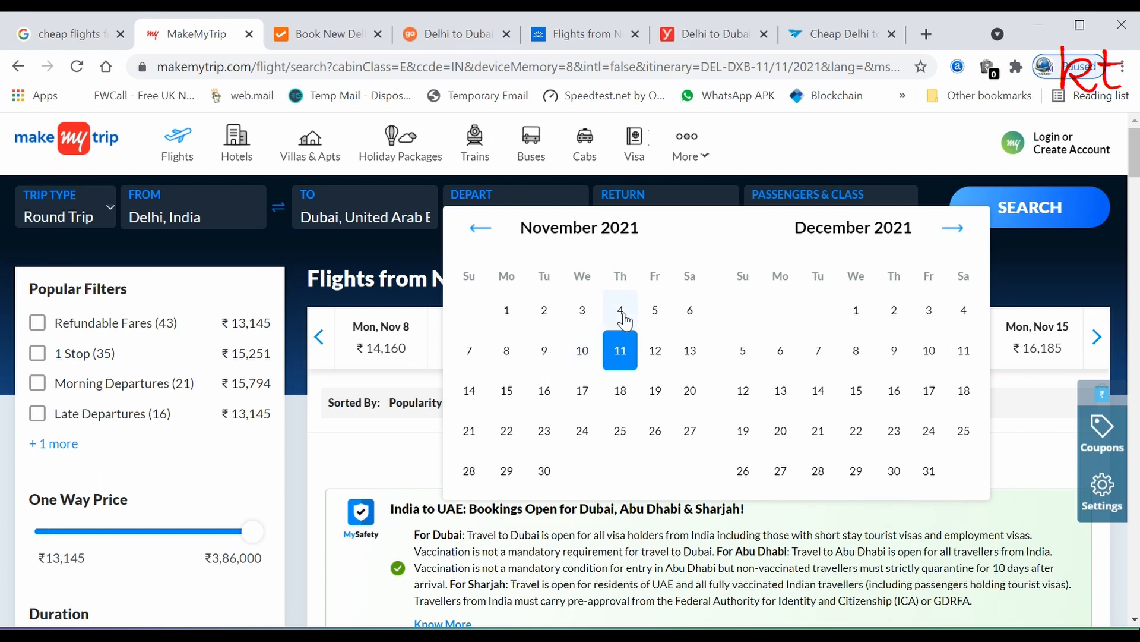
pyautogui.click(622, 312)
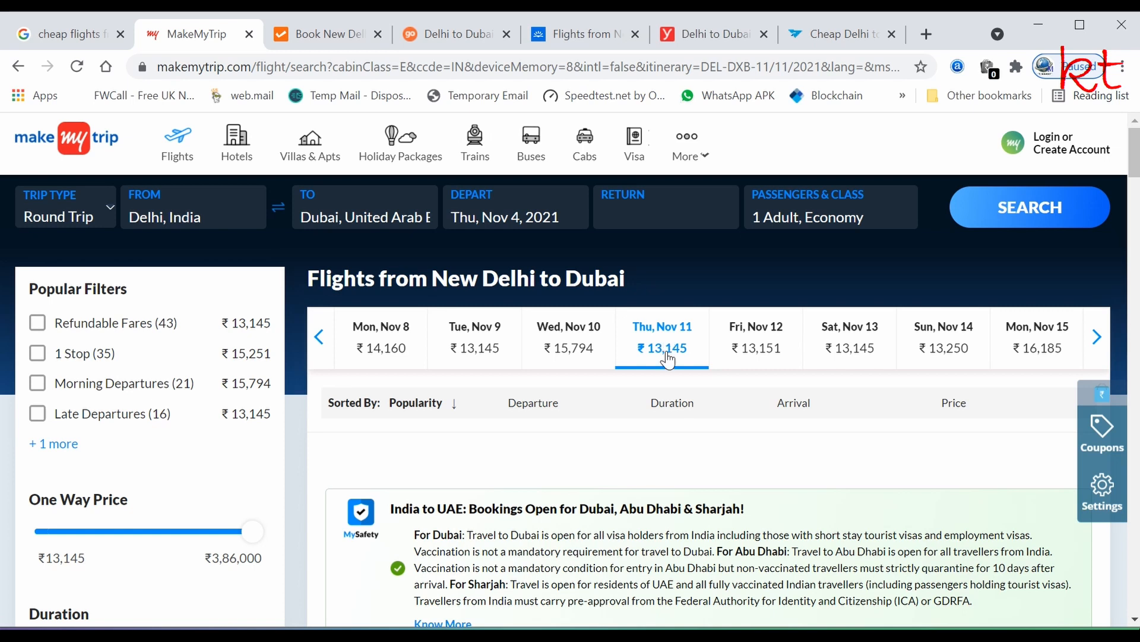
pyautogui.click(650, 229)
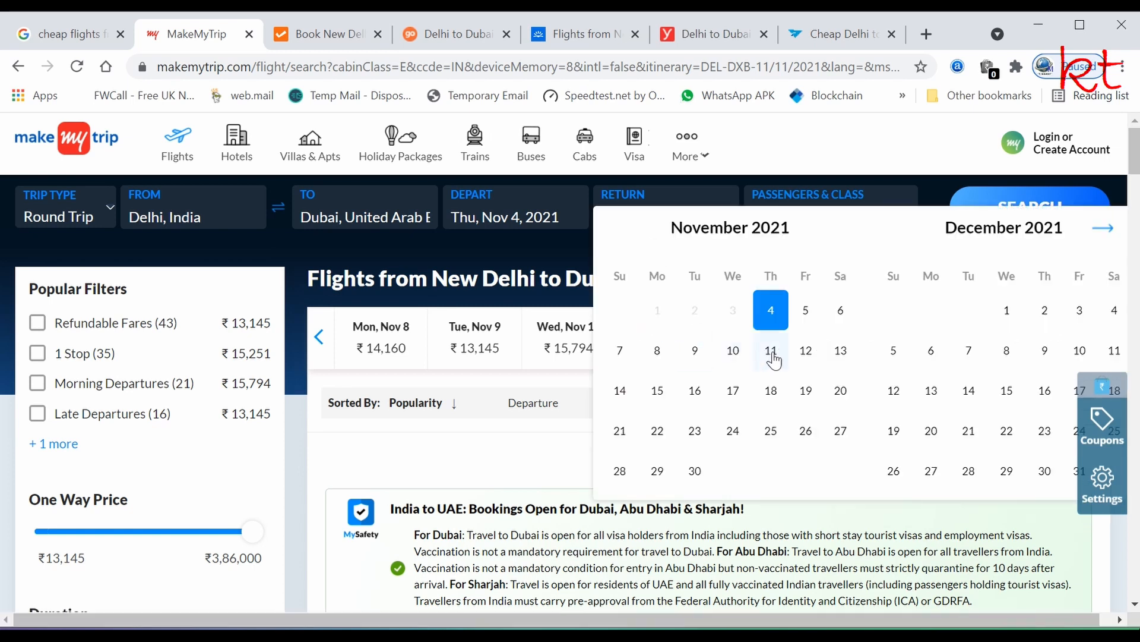
pyautogui.click(772, 359)
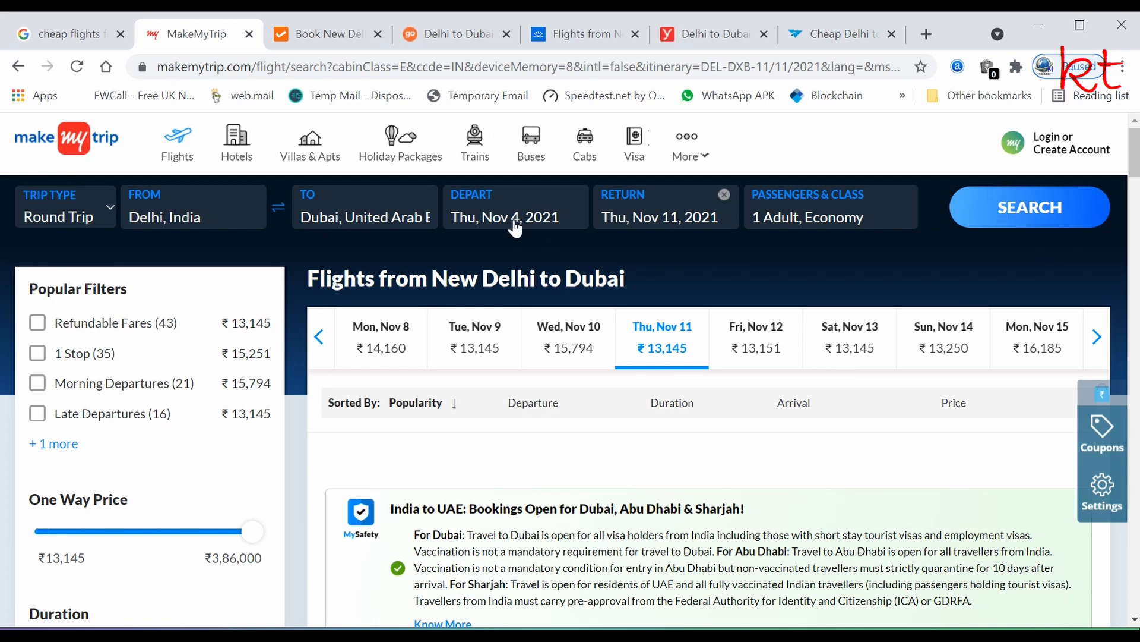
pyautogui.click(1028, 211)
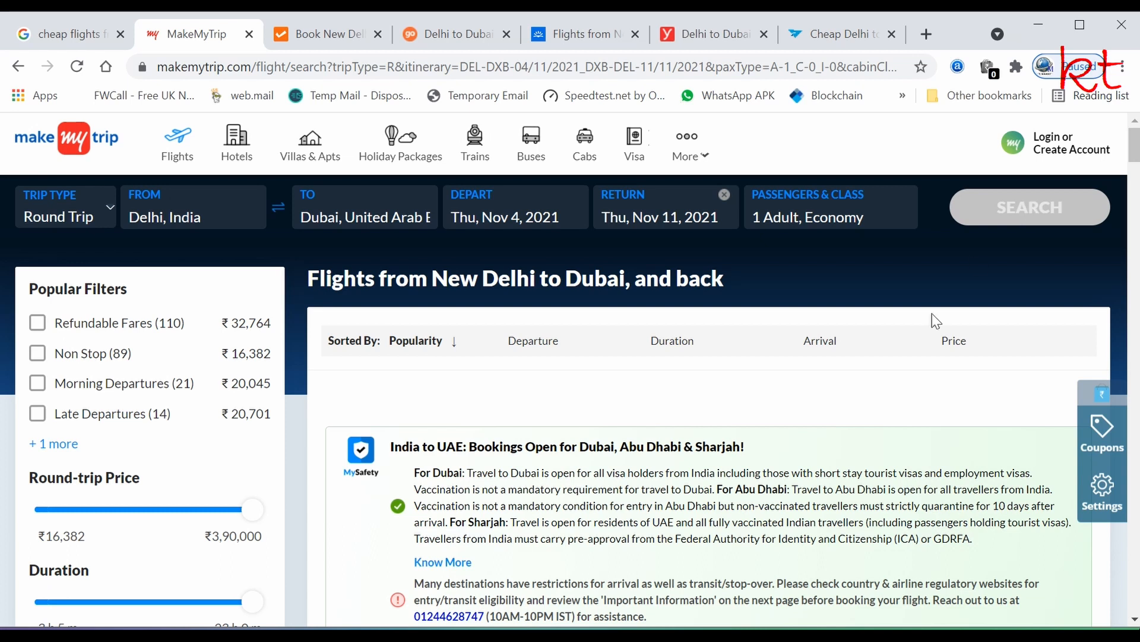
# - Tick Non Stop under Stops From New Delhi and review the filtered flights
pyautogui.scroll(-3, 579, 534)
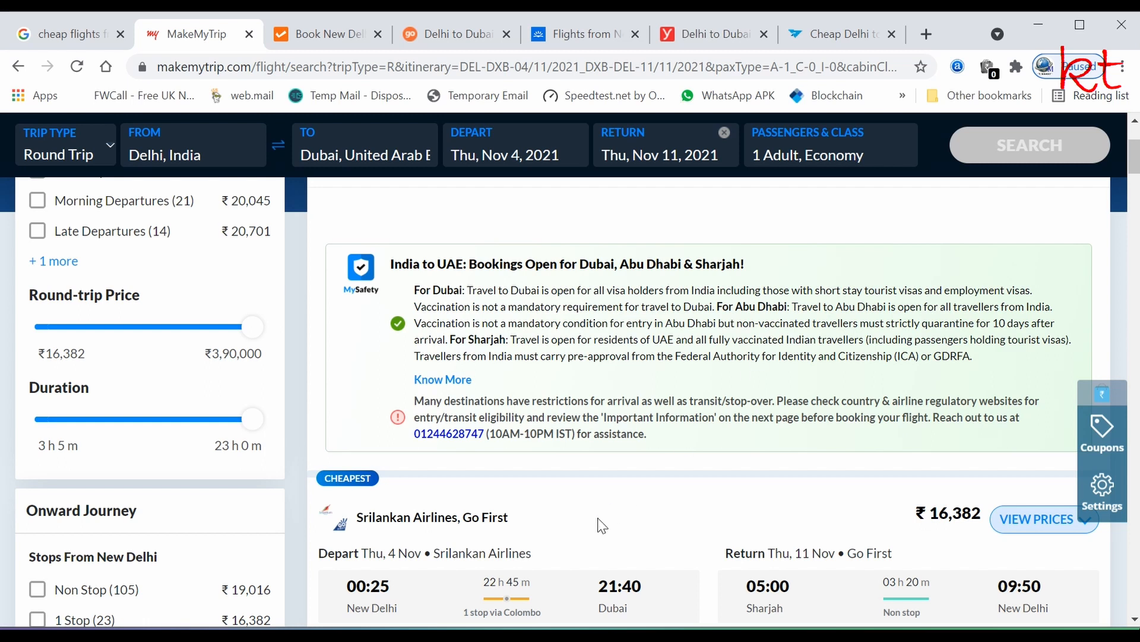
pyautogui.scroll(-2, 599, 521)
pyautogui.scroll(2, 598, 521)
pyautogui.scroll(-2, 555, 374)
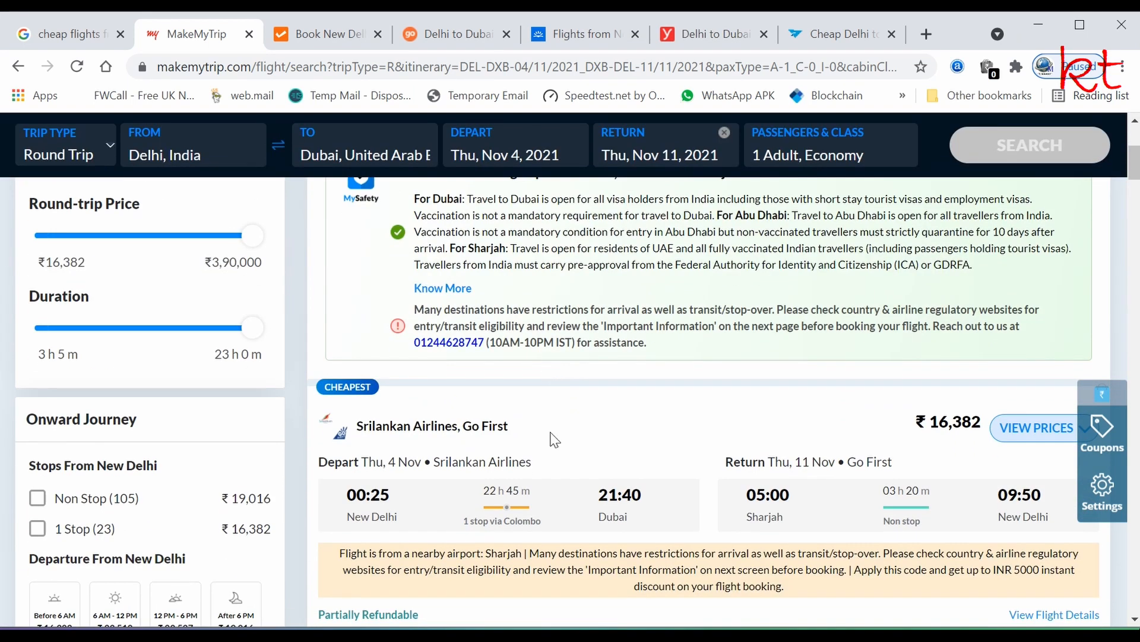
pyautogui.moveTo(473, 508)
pyautogui.moveTo(502, 520)
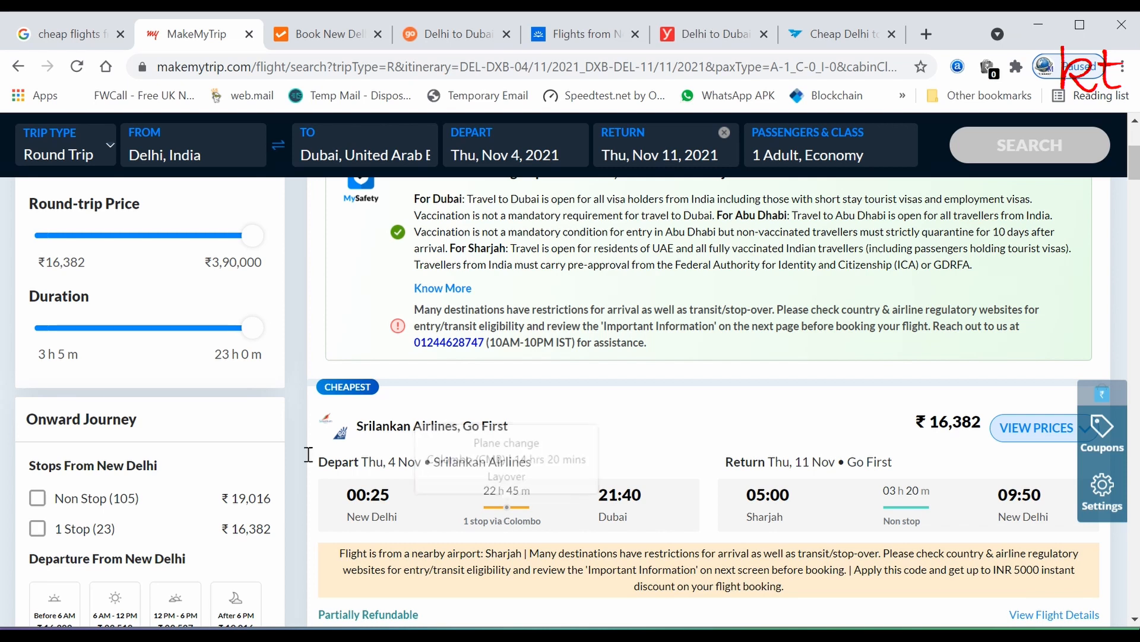
pyautogui.click(38, 502)
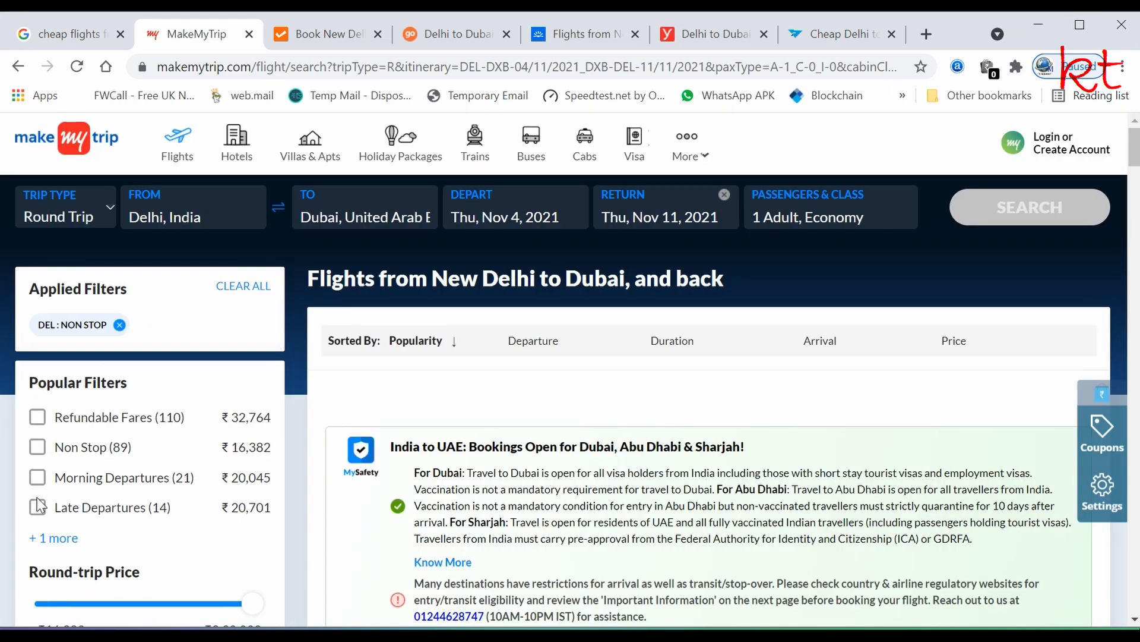
pyautogui.scroll(-5, 378, 521)
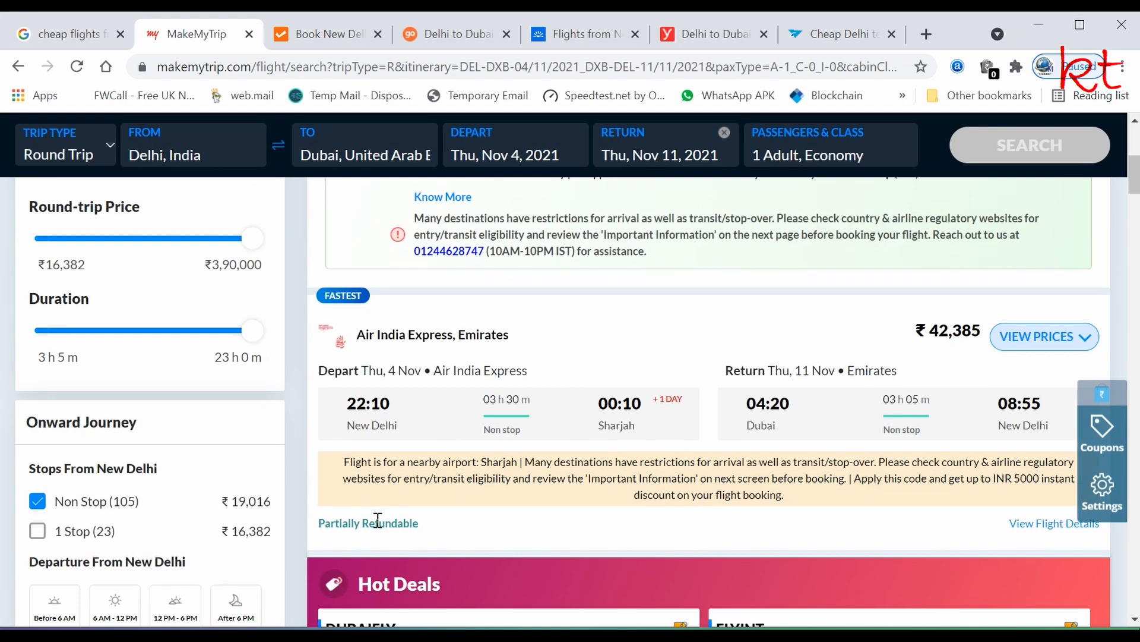
pyautogui.scroll(-5, 378, 521)
pyautogui.scroll(-3, 377, 521)
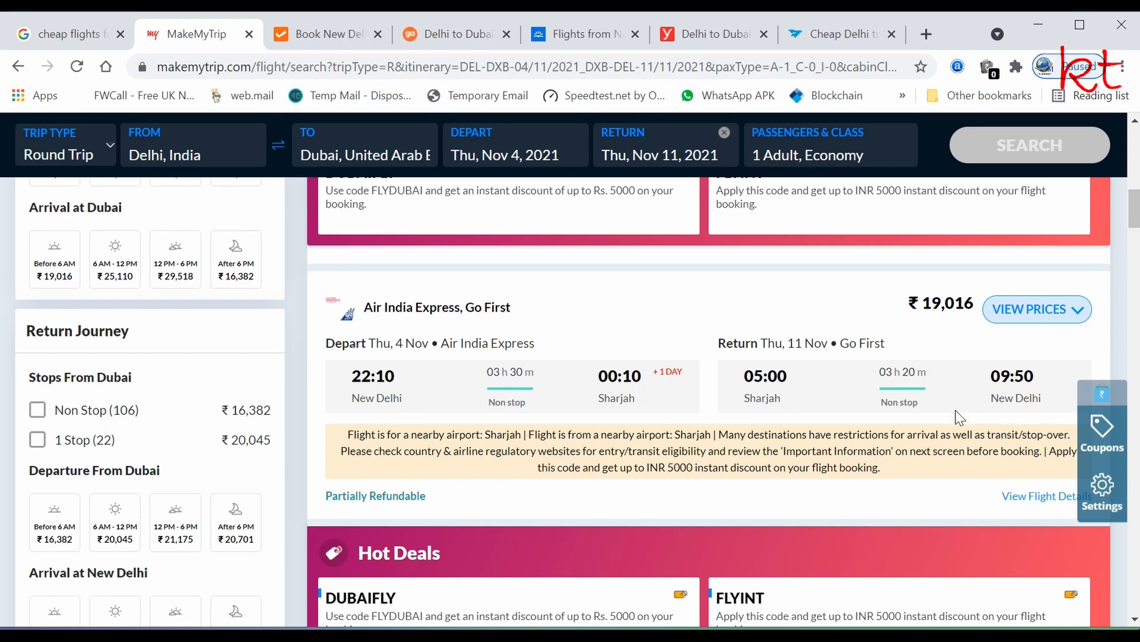
# - On Cleartrip, search a Round Trip departing 4 Nov 2021 and returning 11 Nov 2021
pyautogui.click(332, 47)
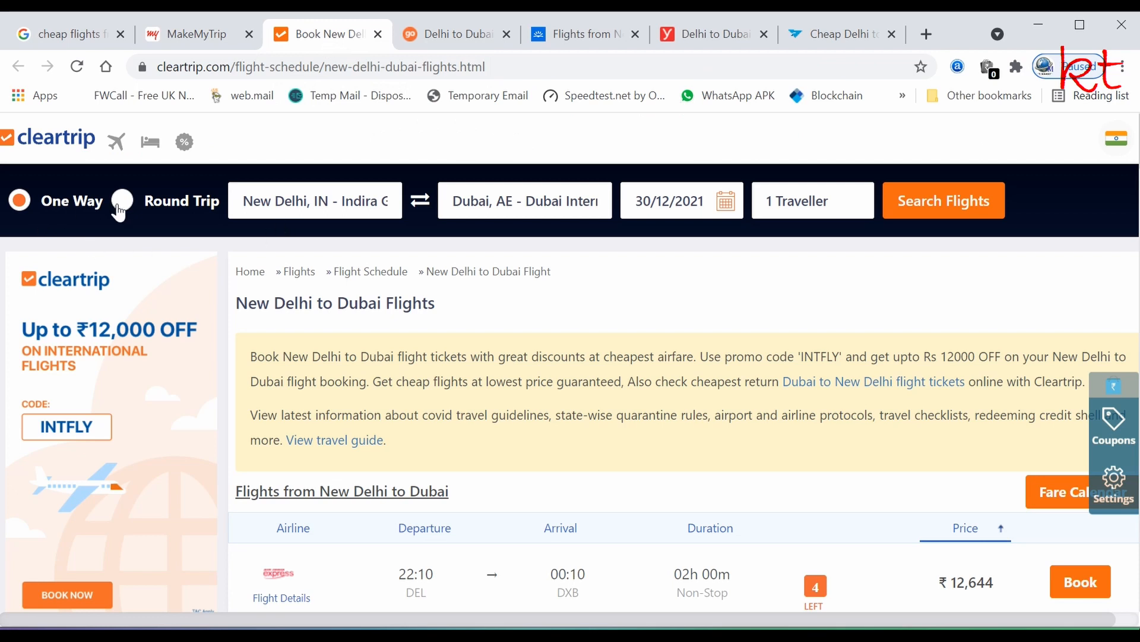
pyautogui.click(120, 207)
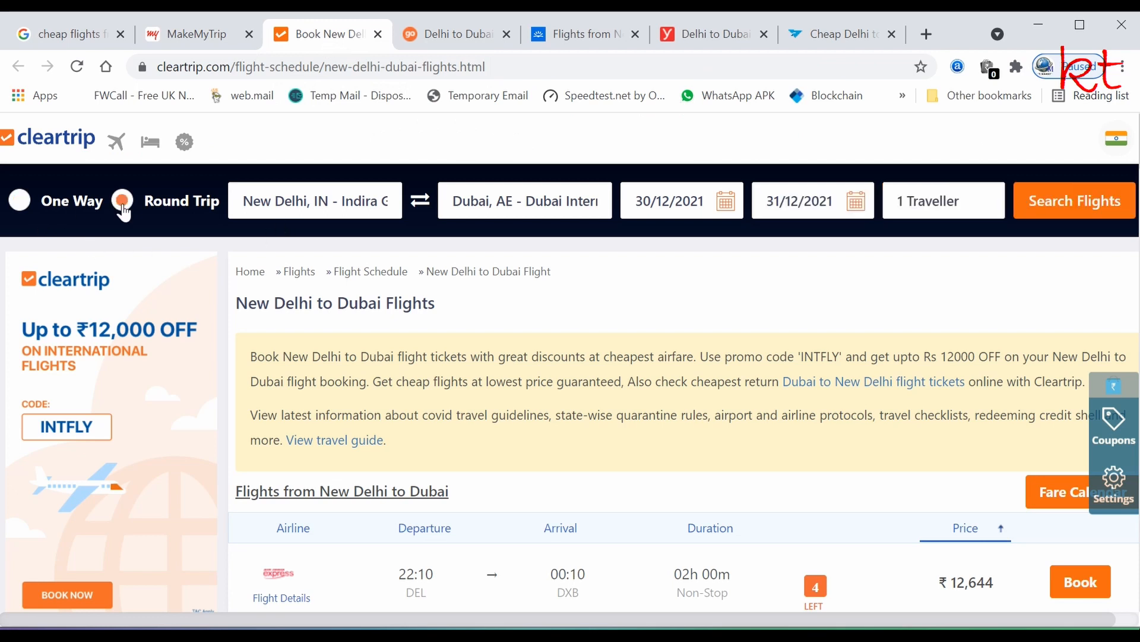
pyautogui.click(731, 210)
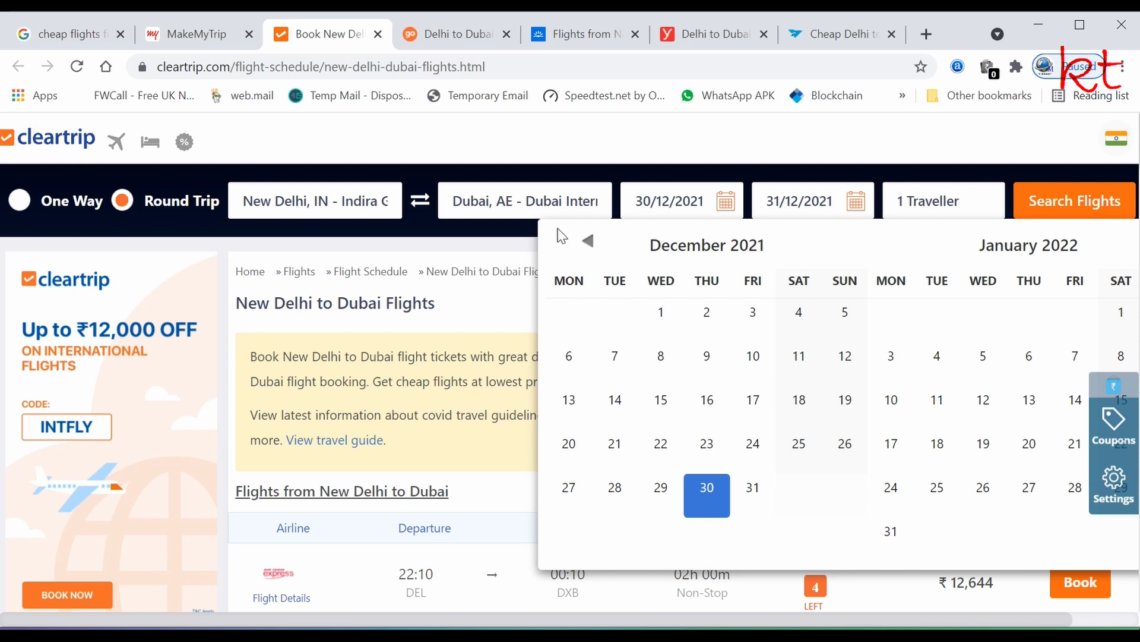
pyautogui.click(587, 241)
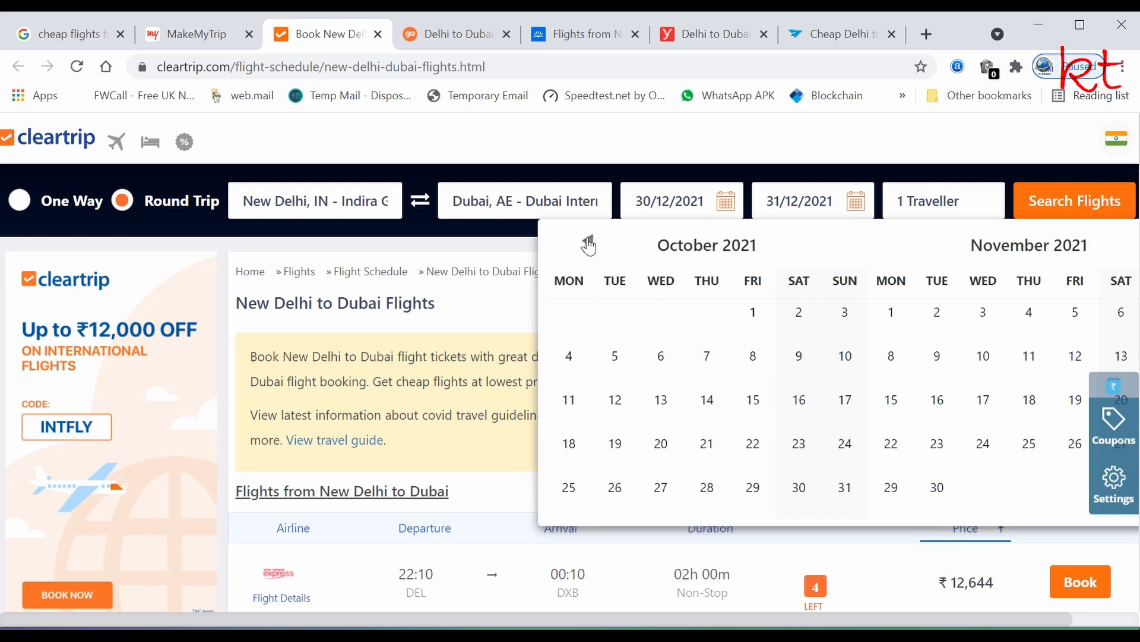
pyautogui.click(1031, 318)
pyautogui.click(863, 207)
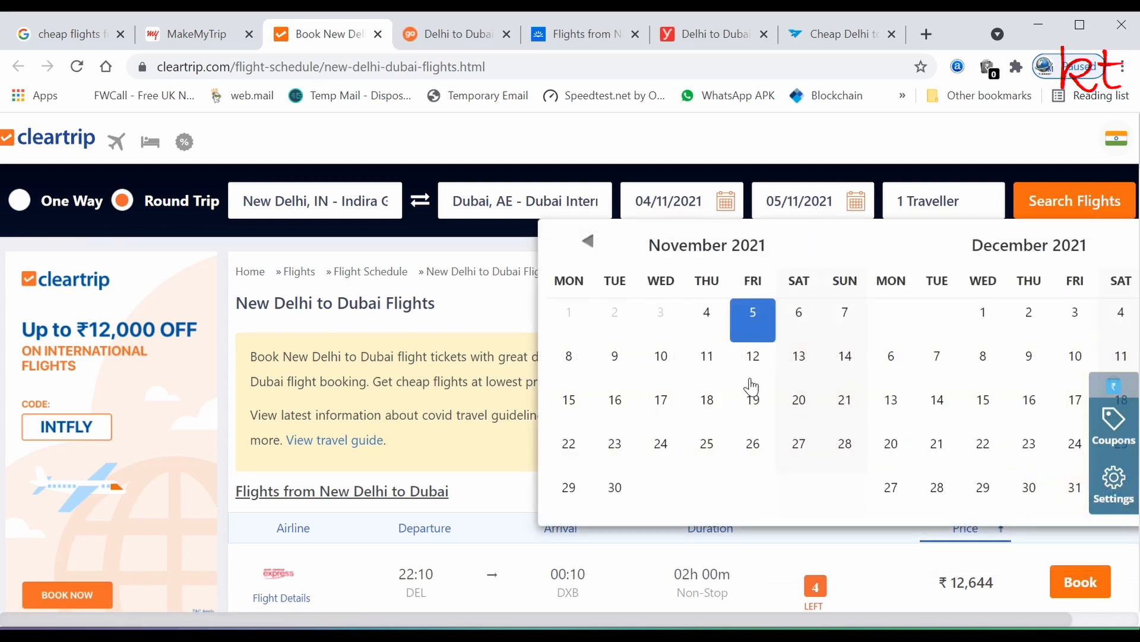
pyautogui.click(708, 356)
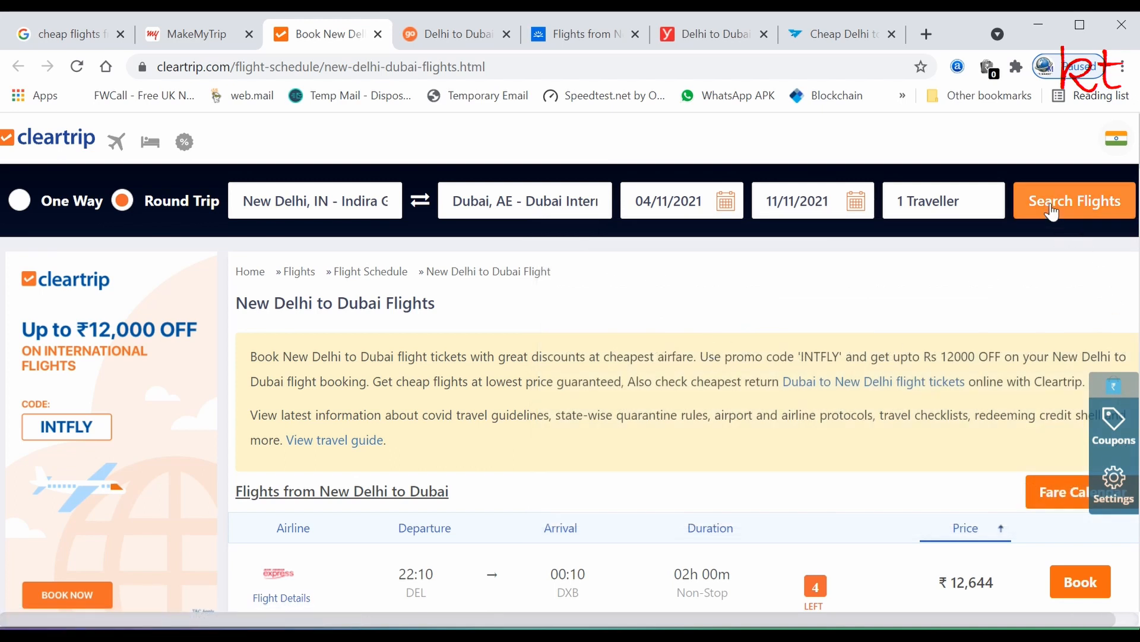
pyautogui.click(1053, 212)
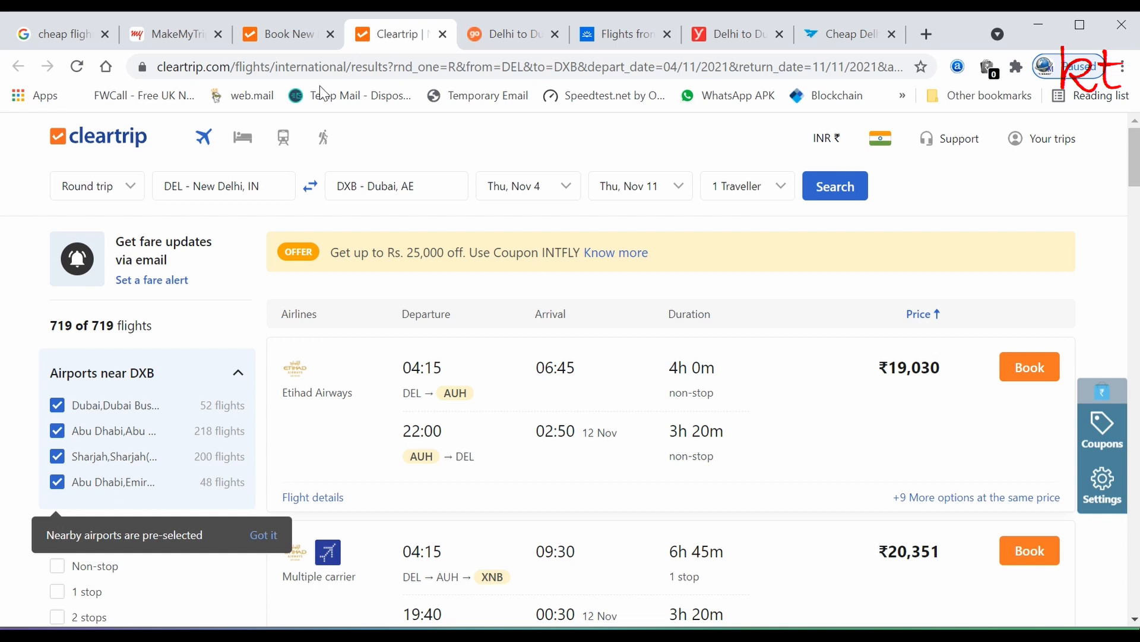
# - On Goibibo, update the search to a Round Trip returning 11 Nov
pyautogui.click(508, 37)
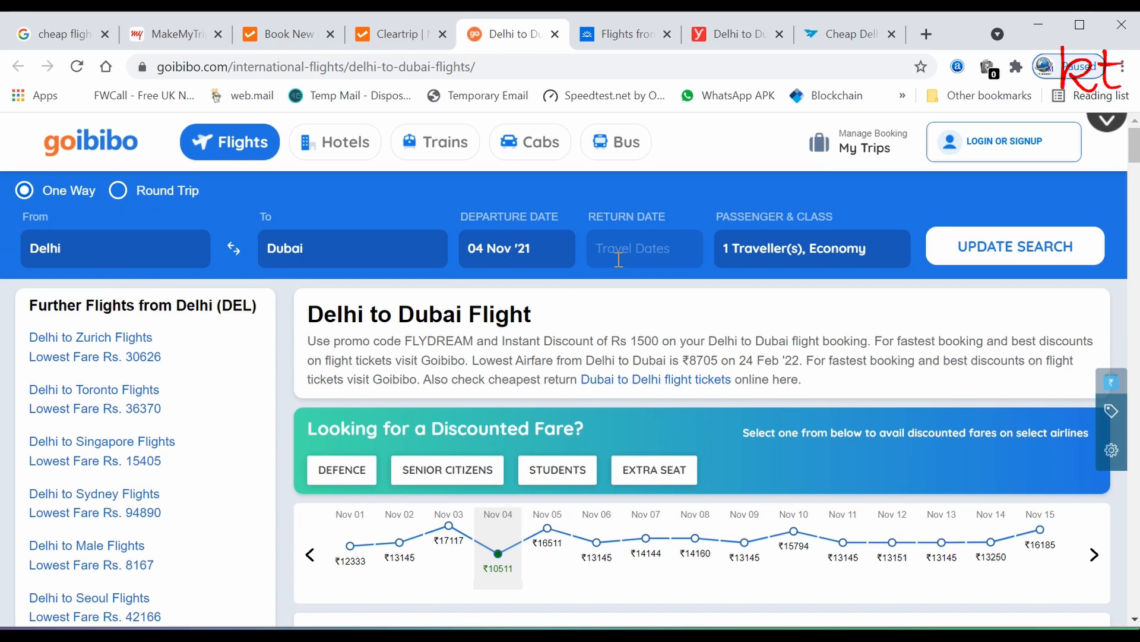
pyautogui.click(118, 196)
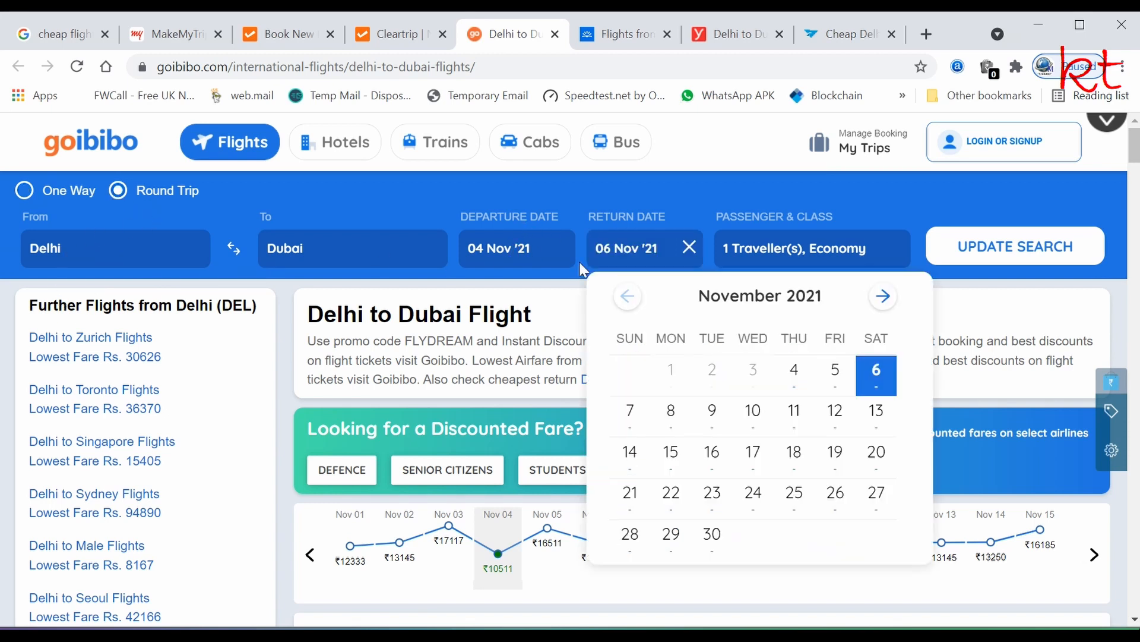
pyautogui.click(796, 410)
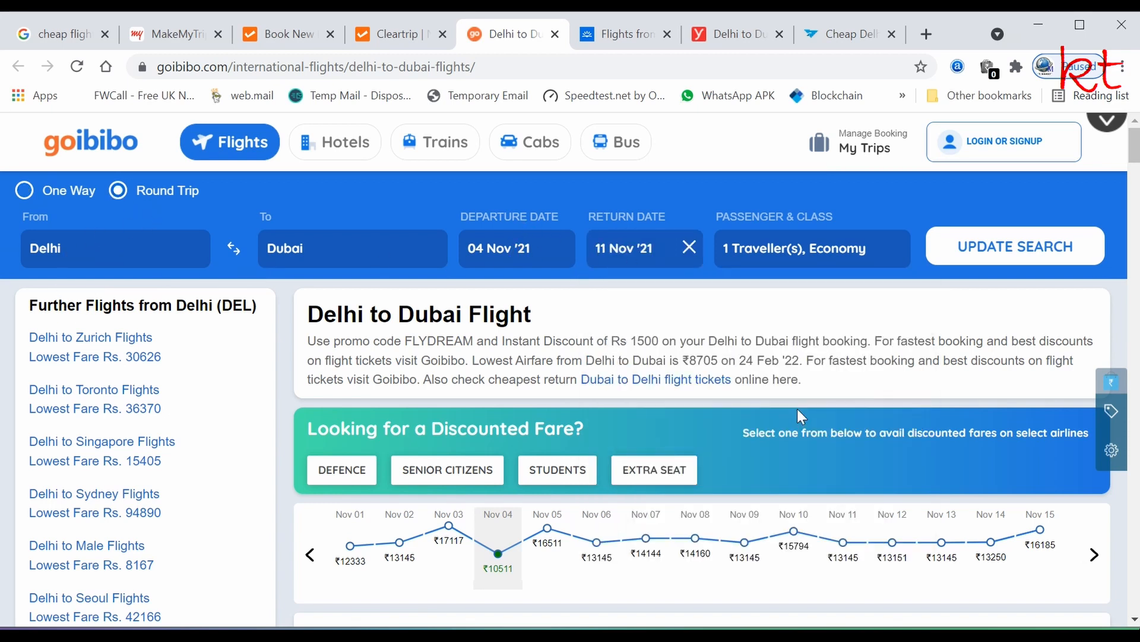
pyautogui.click(1016, 246)
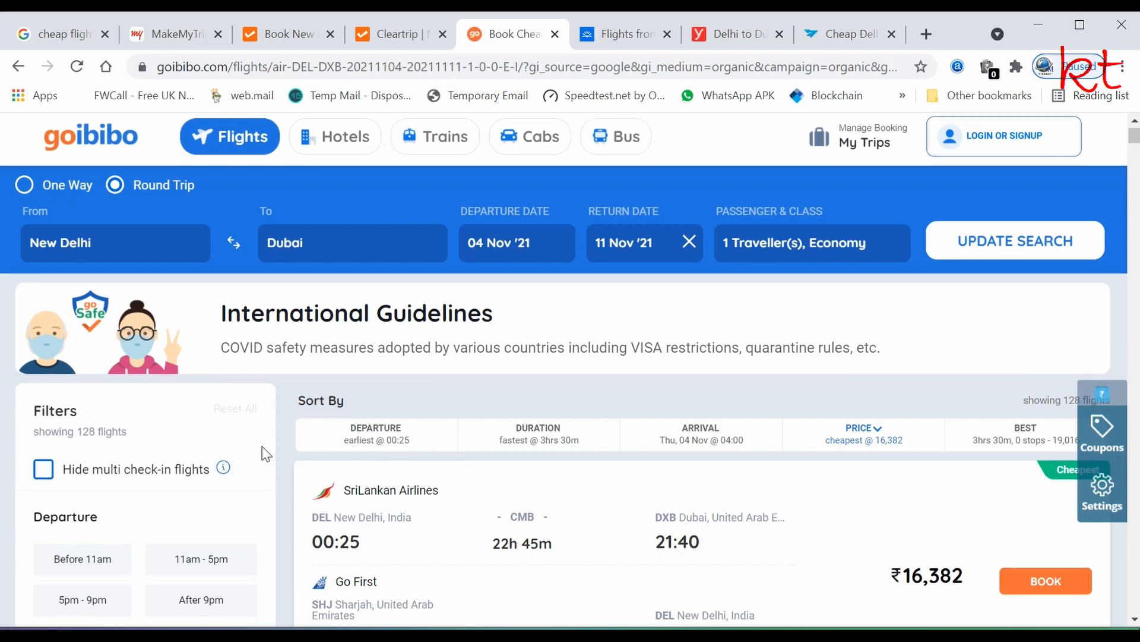
# - Tick Direct under both Onward and Return Stops
pyautogui.scroll(-3, 271, 446)
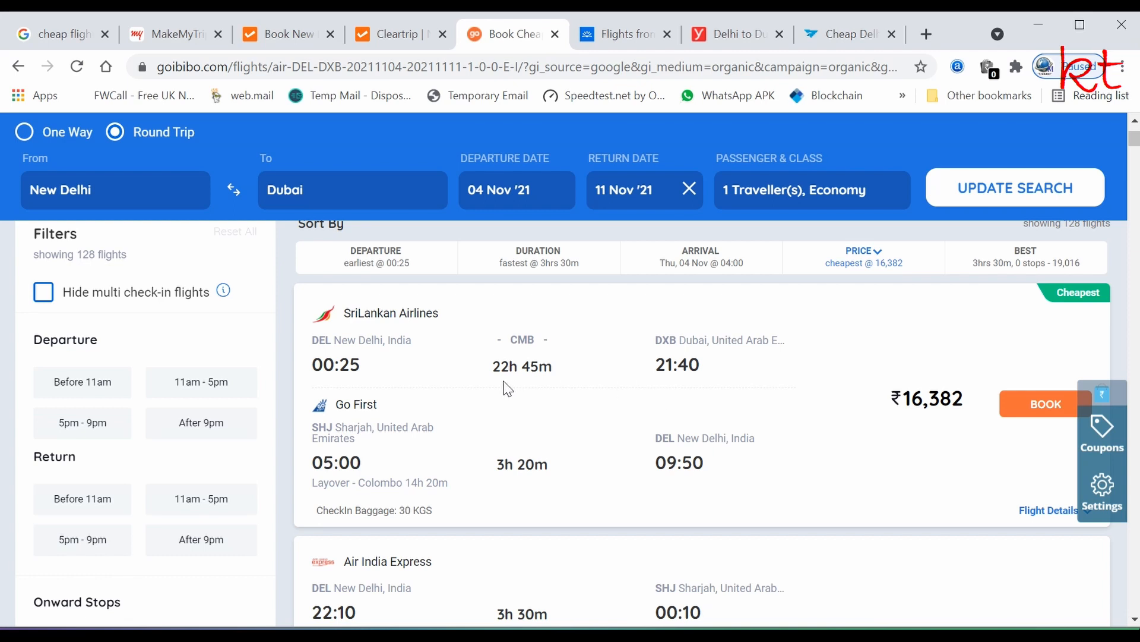
pyautogui.scroll(-3, 31, 425)
pyautogui.scroll(-2, 30, 428)
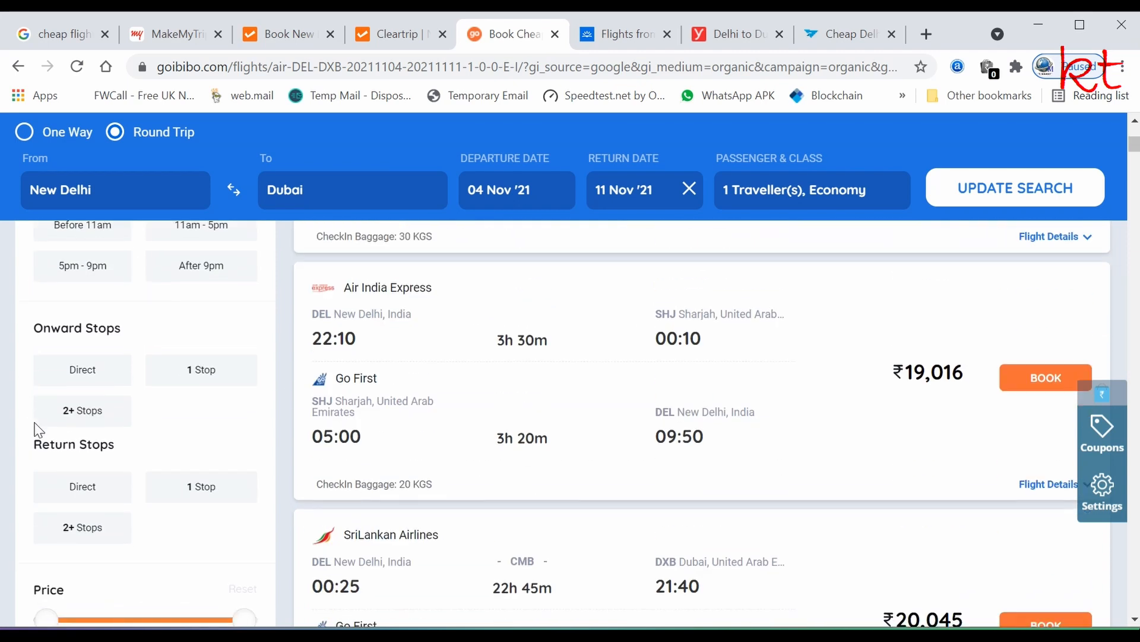
pyautogui.click(74, 380)
pyautogui.click(80, 497)
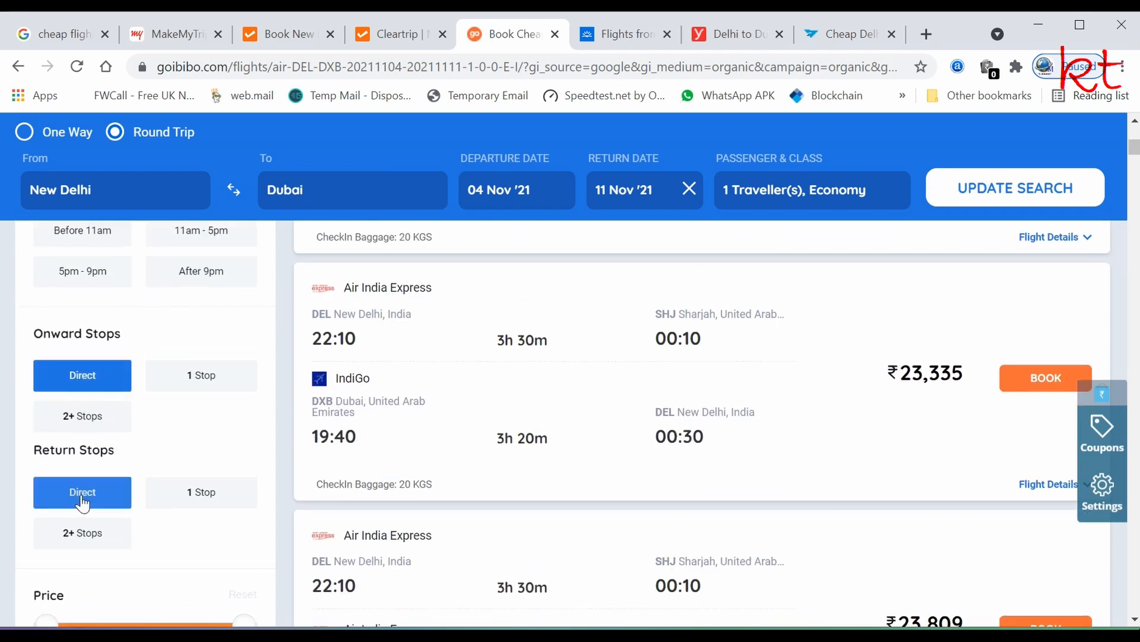
pyautogui.scroll(8, 525, 445)
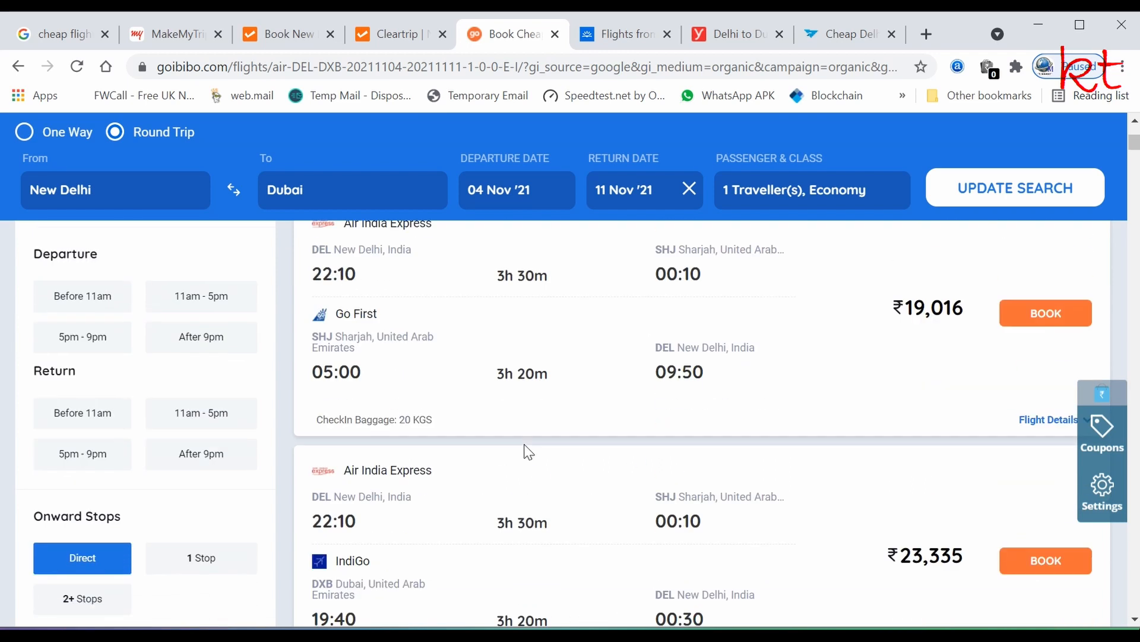
pyautogui.scroll(-3, 523, 451)
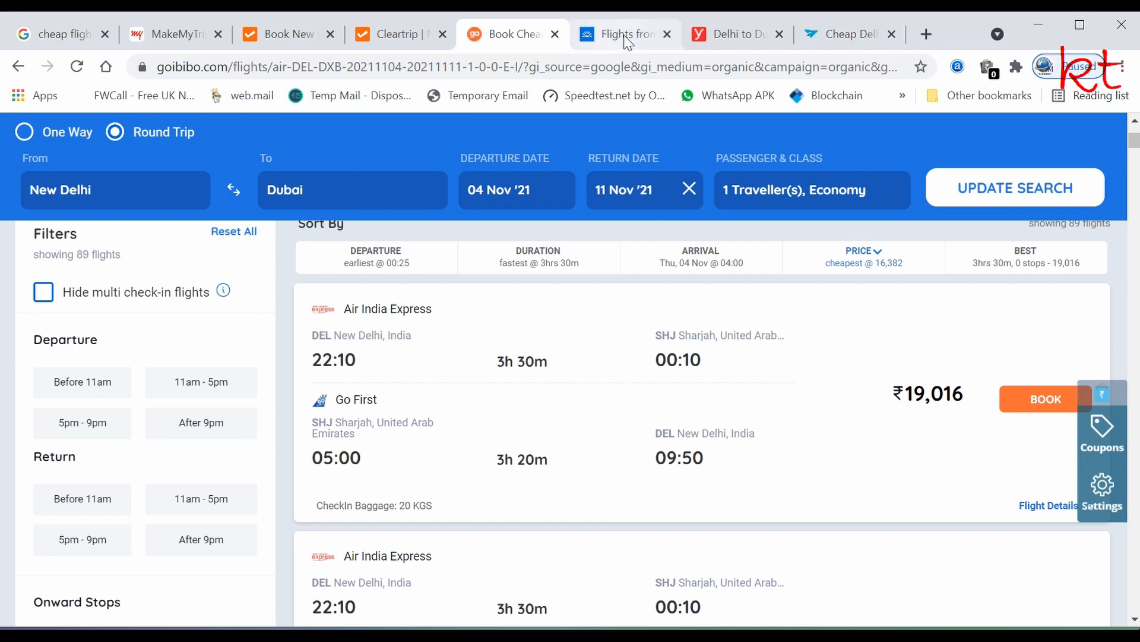
# - Detach the Skyscanner tab into its own window, close it, and switch to Yatra
pyautogui.moveTo(628, 43); pyautogui.dragTo(622, 29)
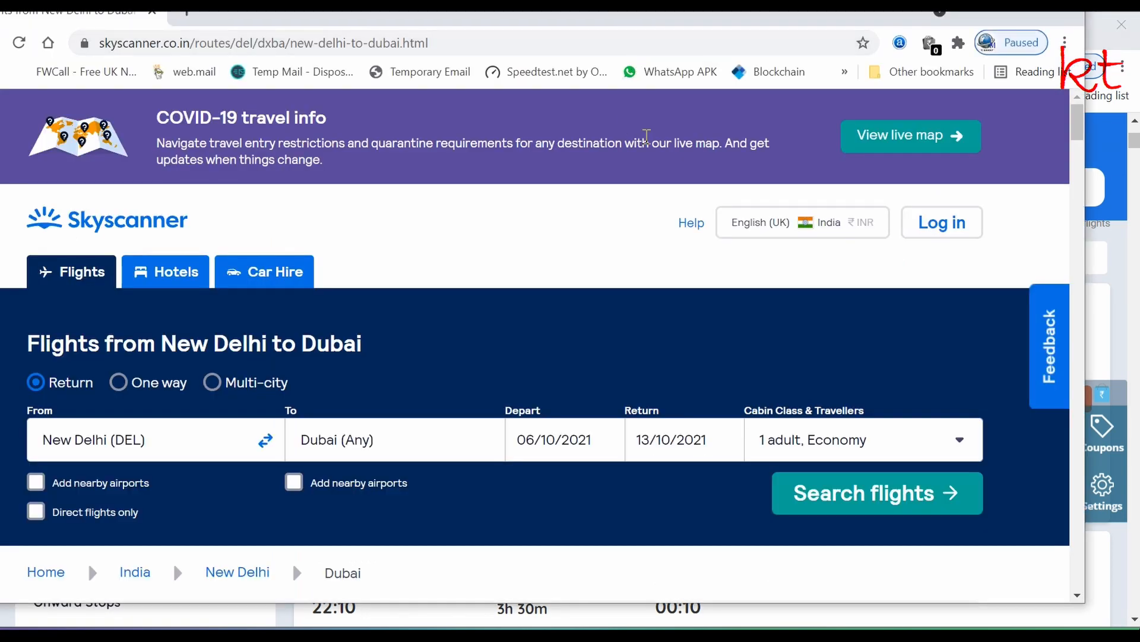
pyautogui.moveTo(740, 21); pyautogui.dragTo(745, 64)
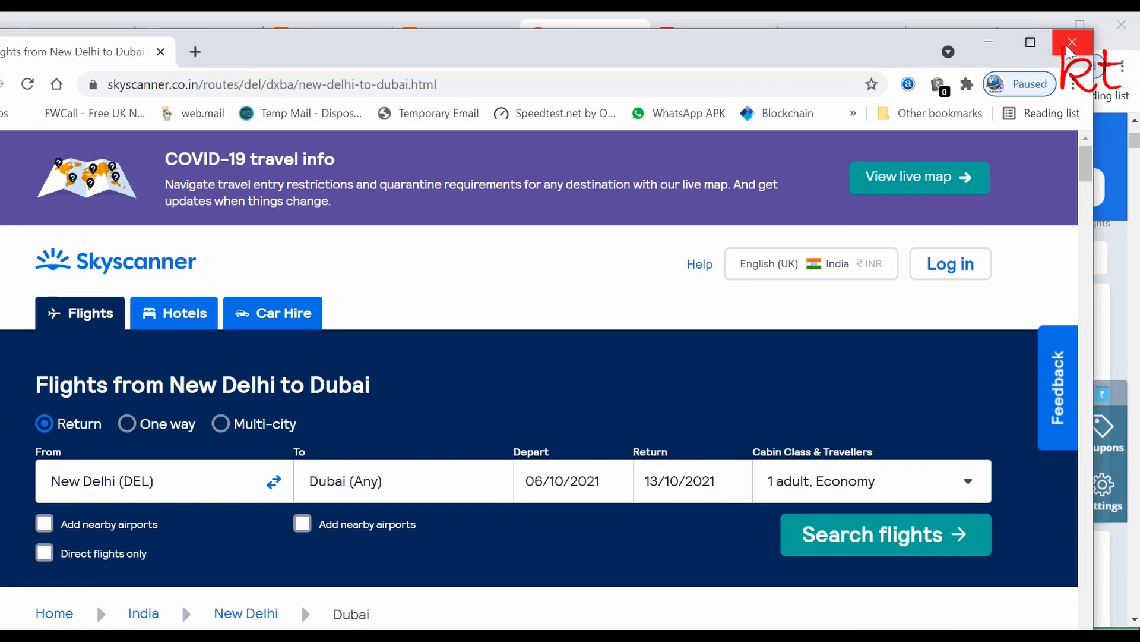
pyautogui.click(1071, 43)
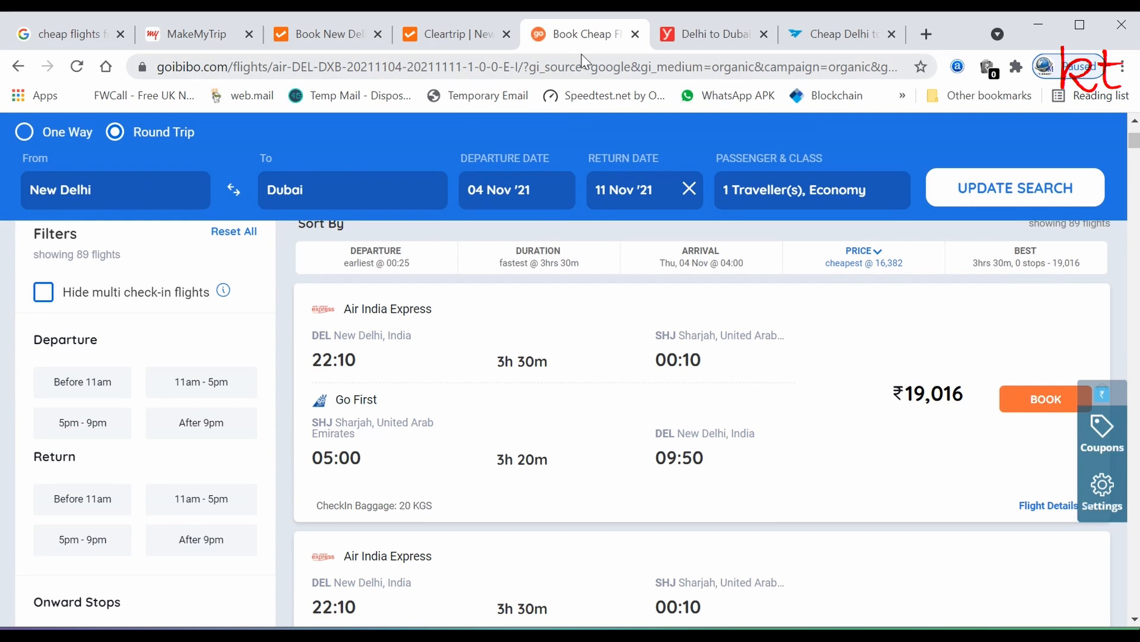
pyautogui.click(722, 43)
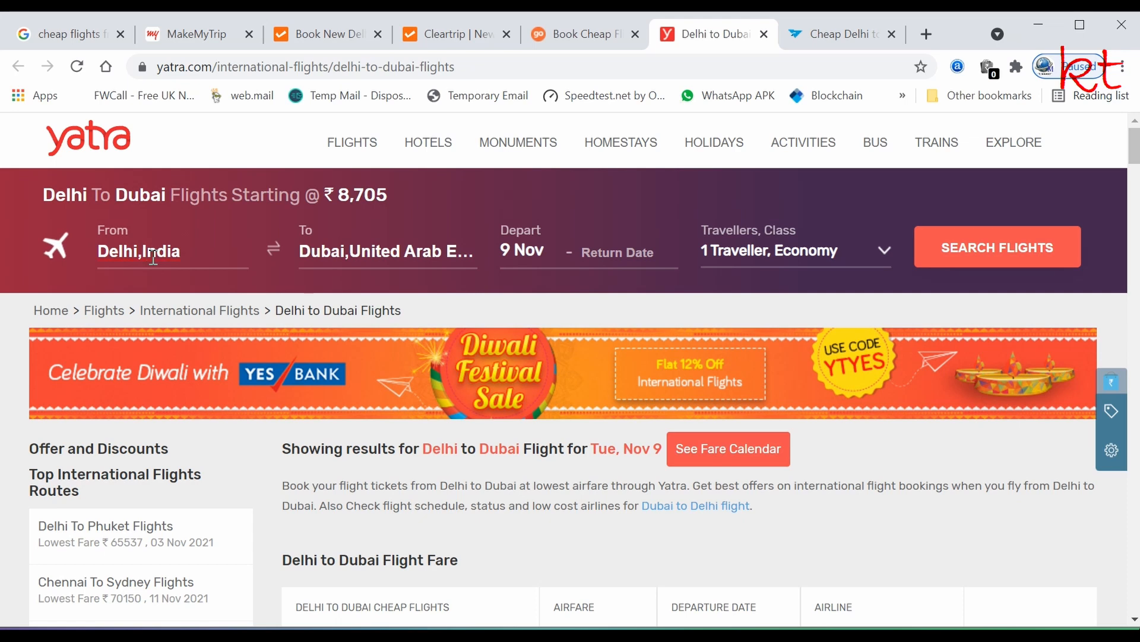
# - Reload Yatra and search flights departing 4 Nov and returning 11 Nov, reviewing the results
pyautogui.click(220, 69)
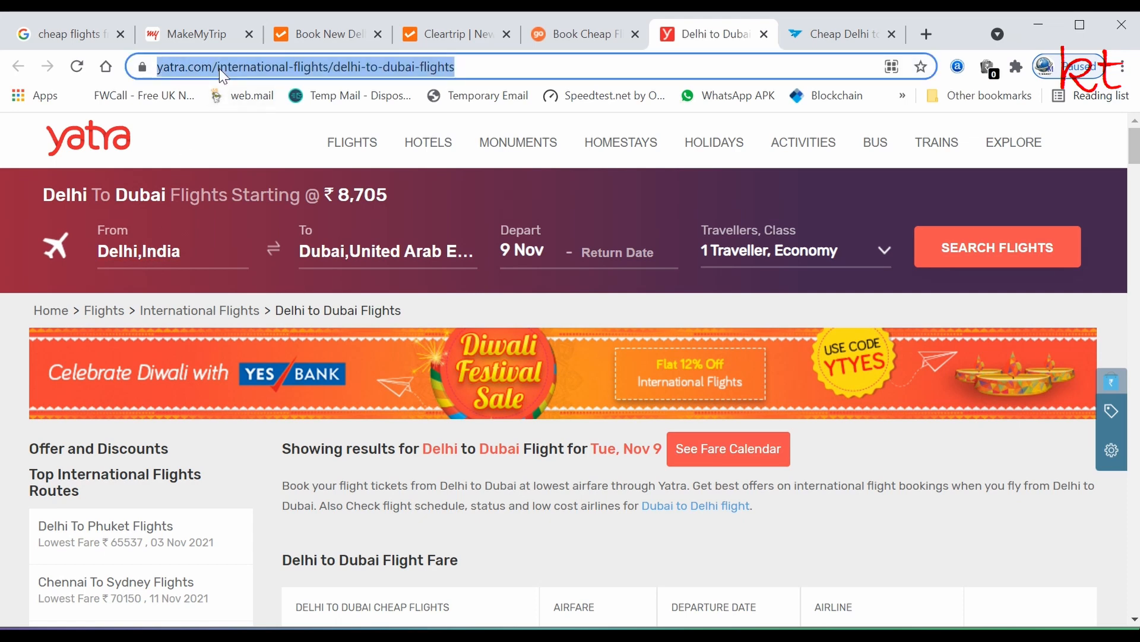
pyautogui.press('Return')
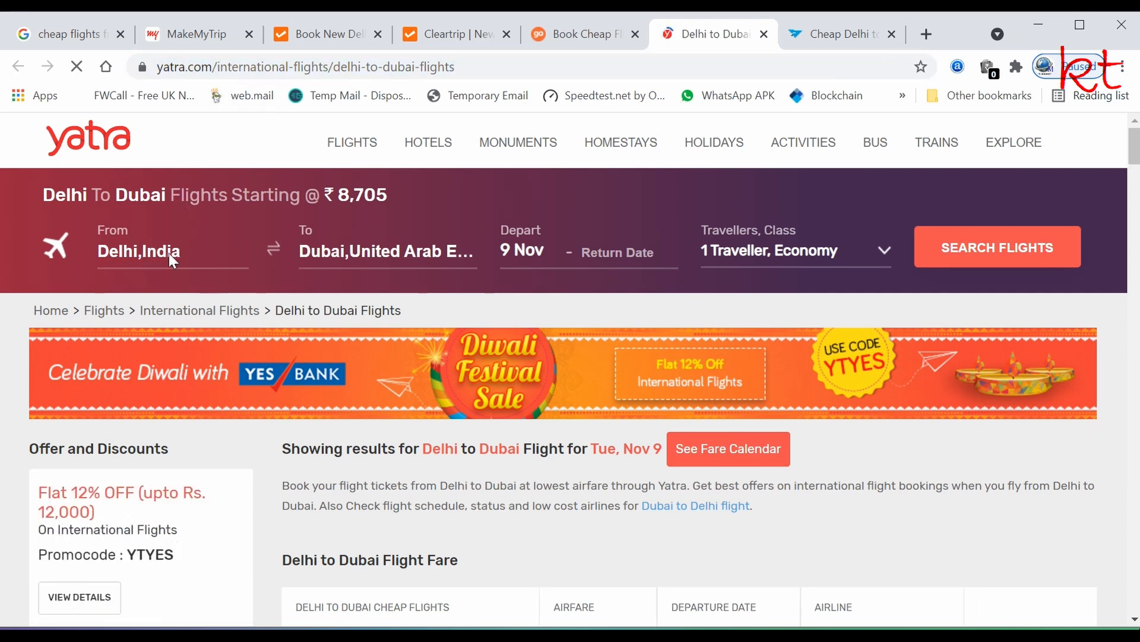
pyautogui.click(515, 248)
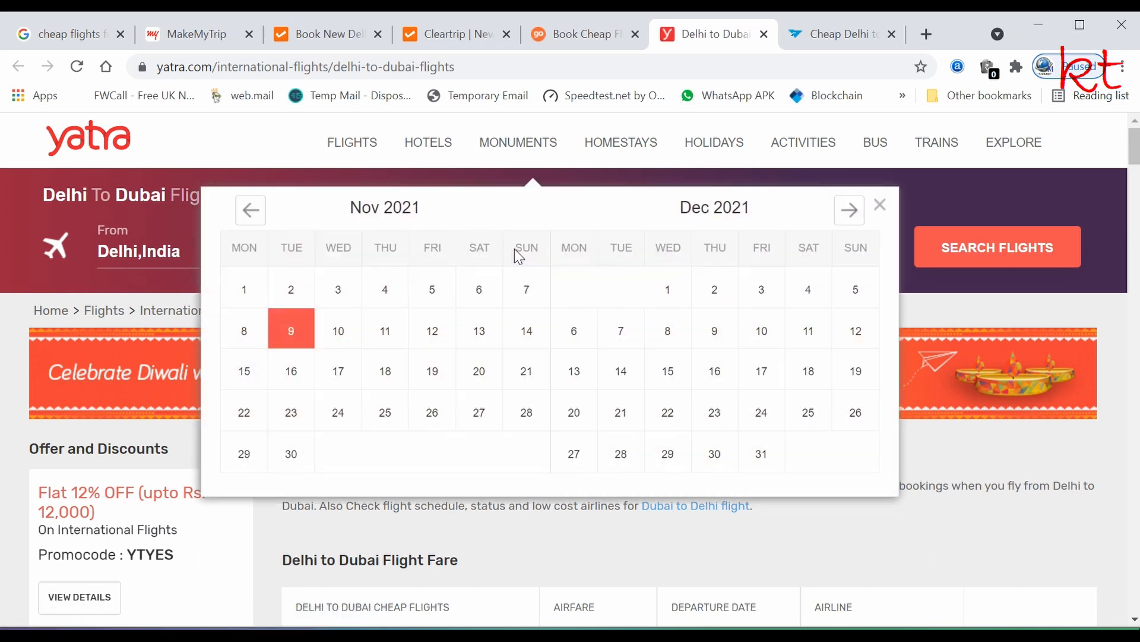
pyautogui.click(383, 291)
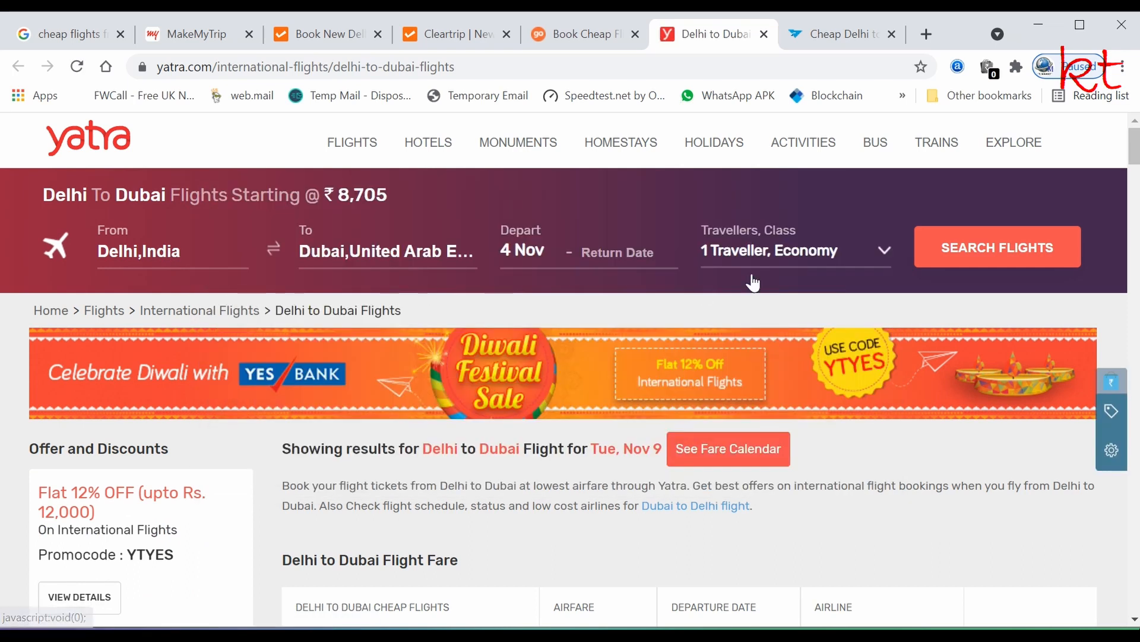
pyautogui.click(590, 254)
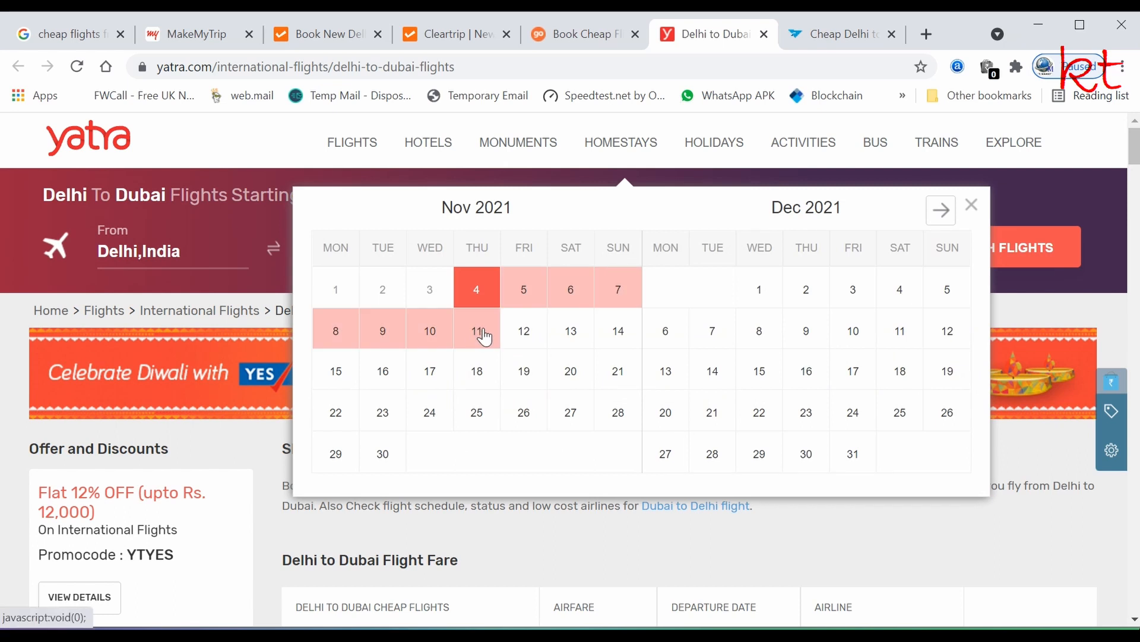
pyautogui.click(479, 331)
pyautogui.click(977, 249)
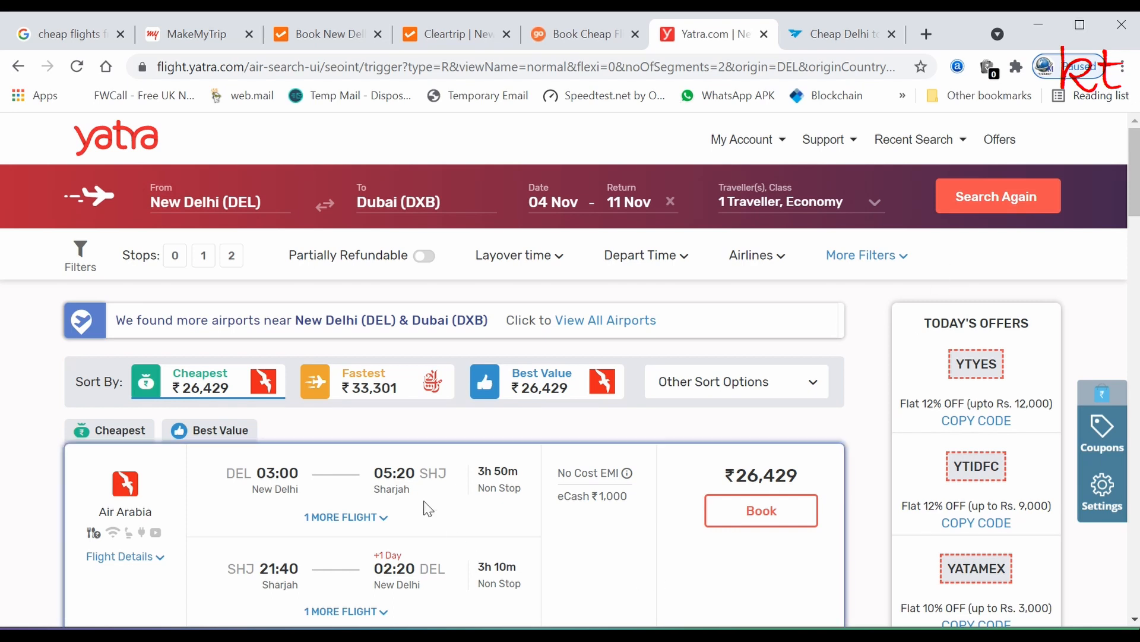
pyautogui.scroll(-2, 416, 508)
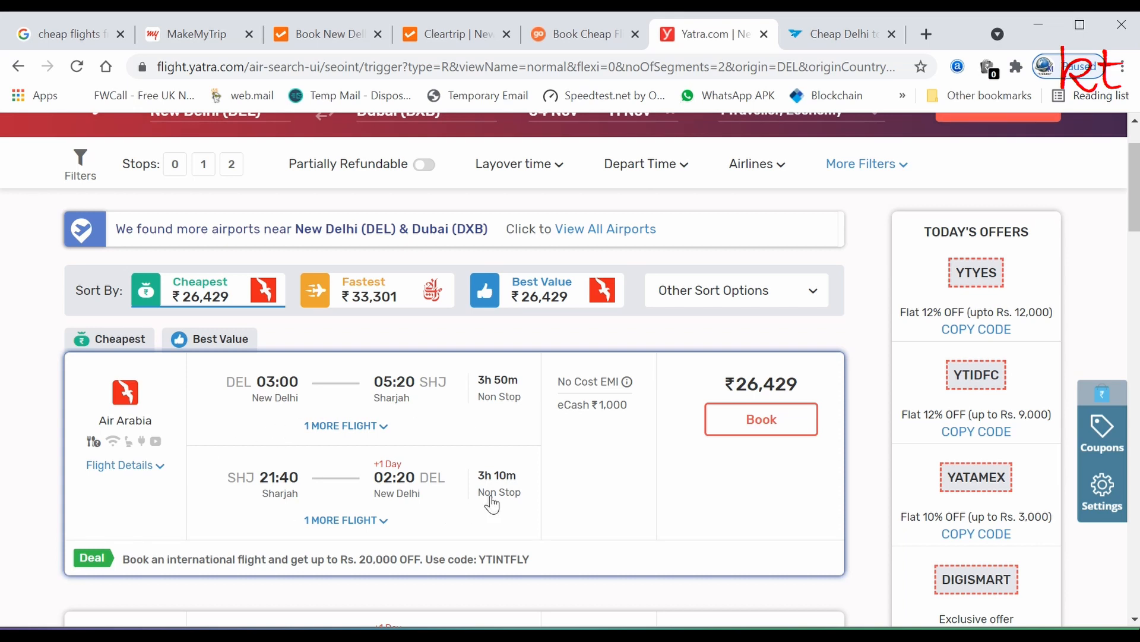
pyautogui.scroll(-3, 474, 507)
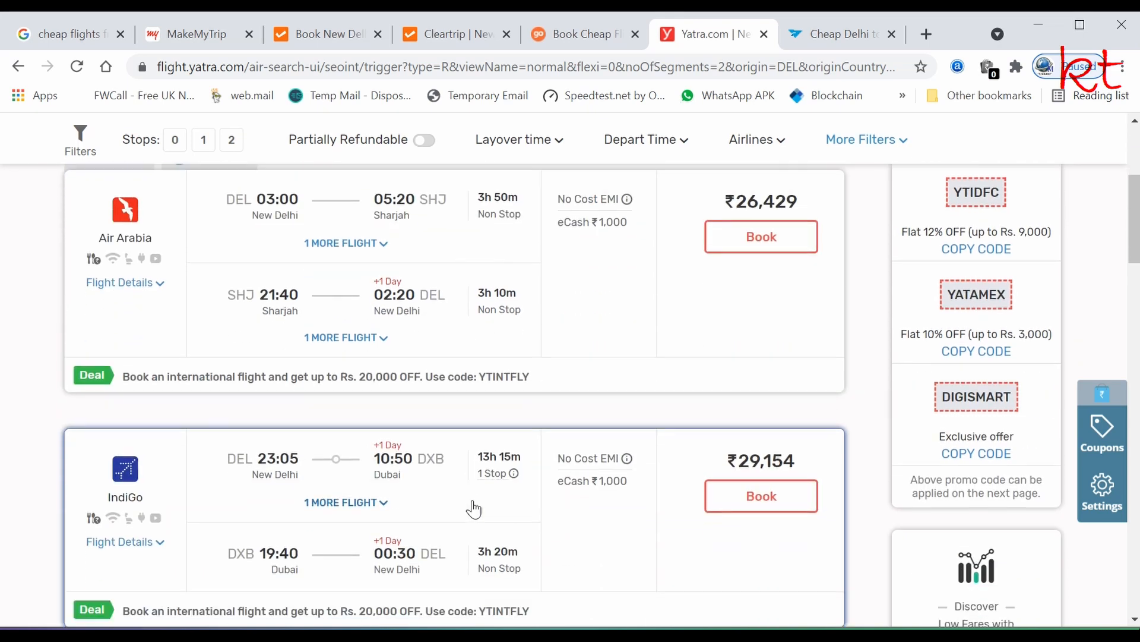
pyautogui.scroll(3, 477, 507)
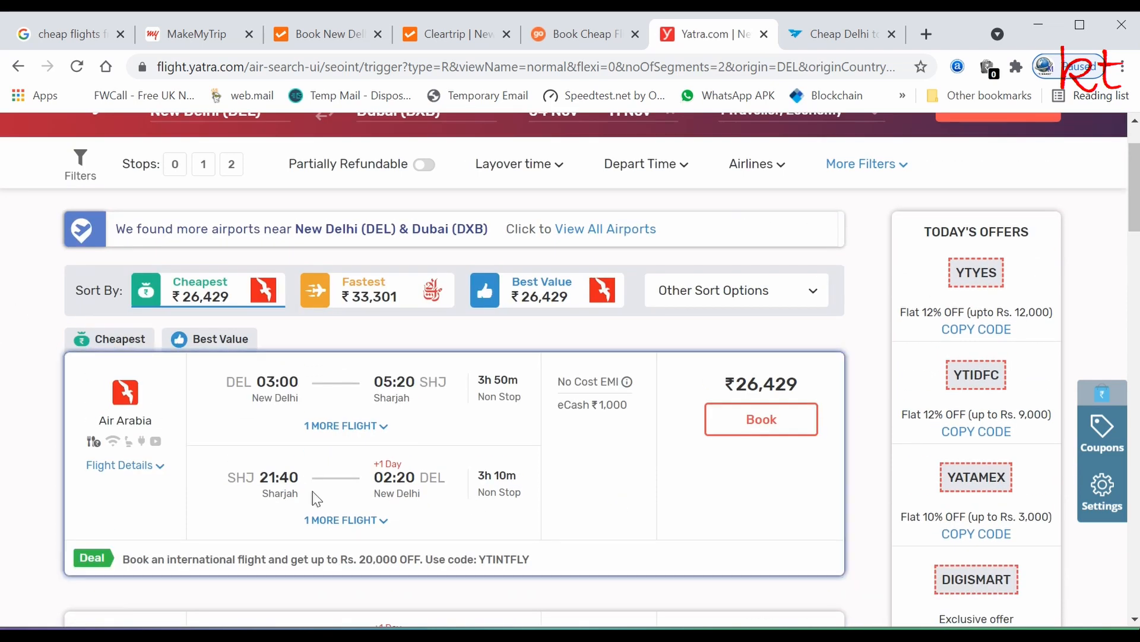
pyautogui.scroll(-6, 318, 499)
pyautogui.scroll(7, 318, 499)
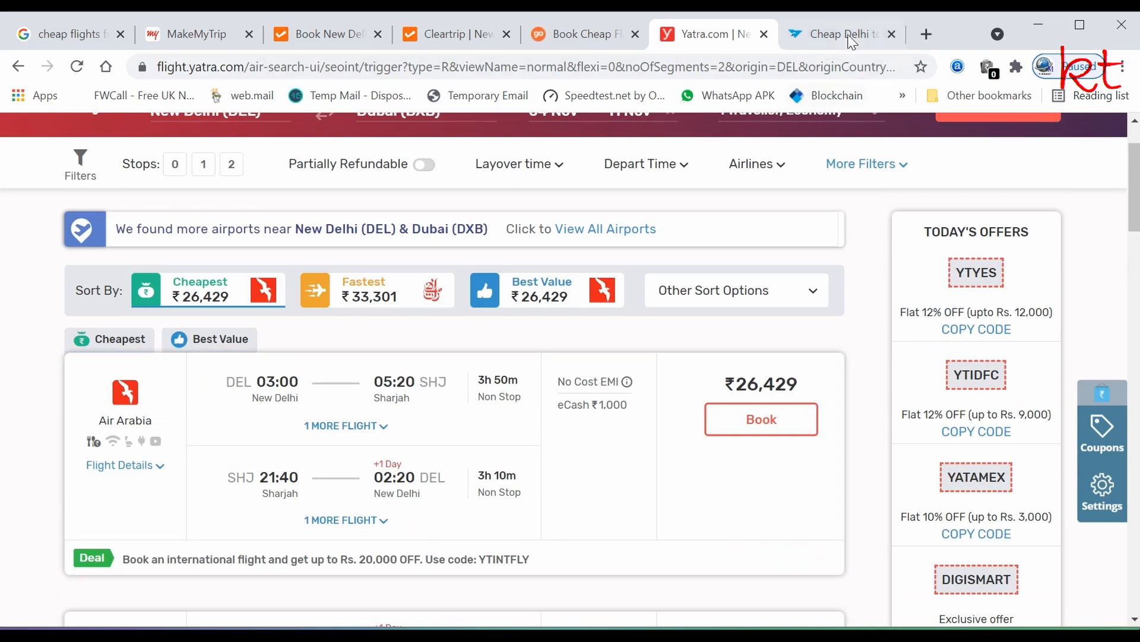
# - On EaseMyTrip, search departing Nov 4 and returning Nov 11, then review the results
pyautogui.click(834, 38)
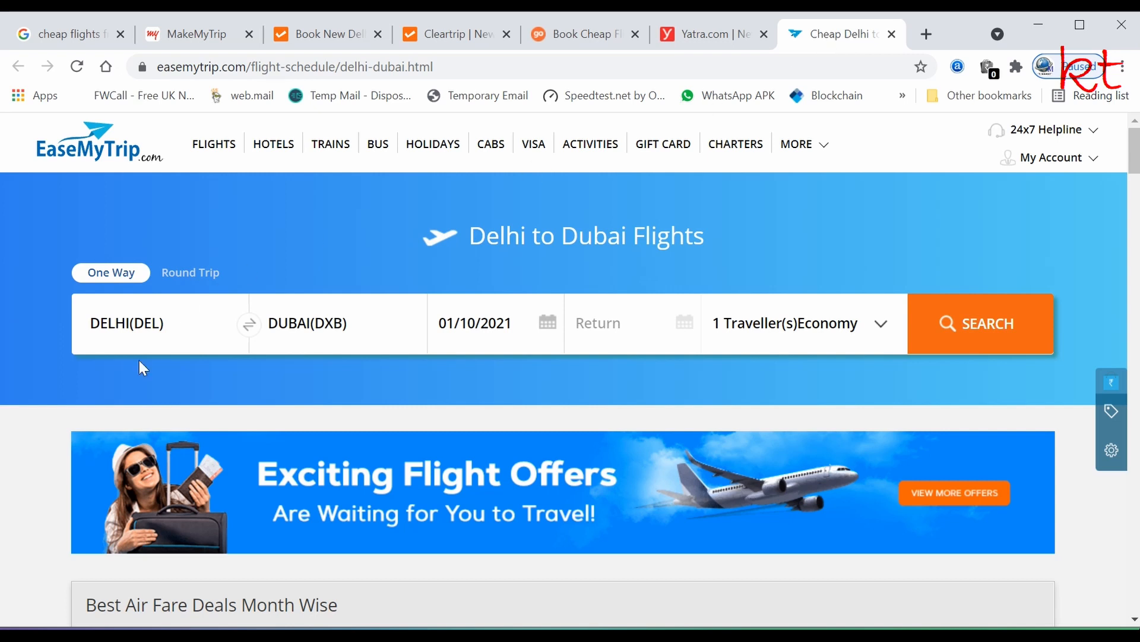
pyautogui.click(484, 326)
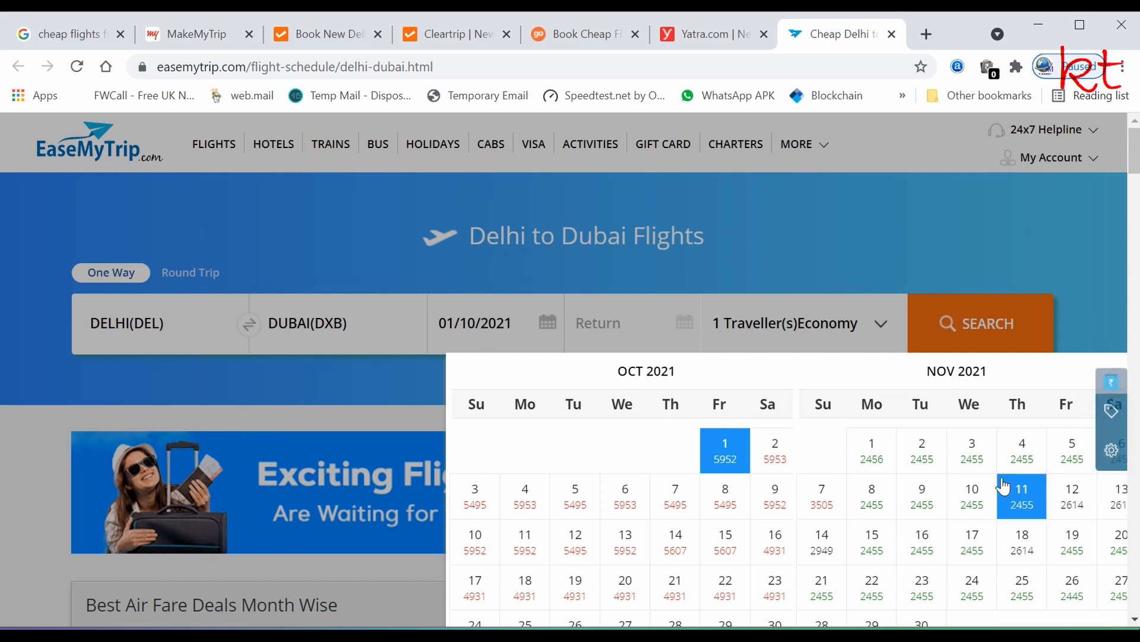
pyautogui.click(1021, 451)
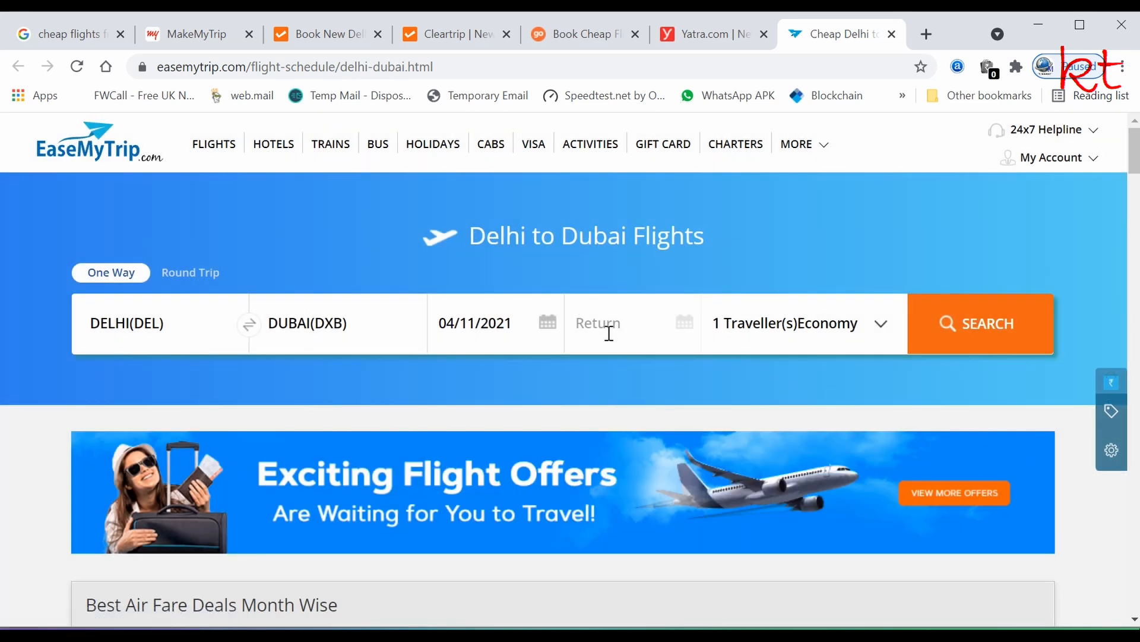
pyautogui.click(609, 332)
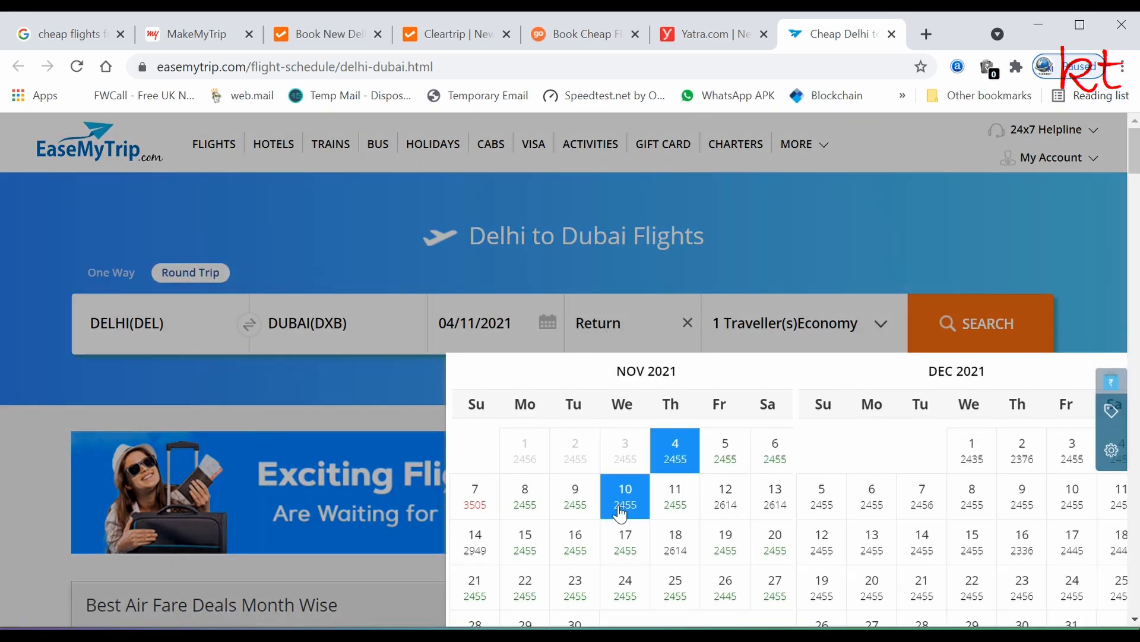
pyautogui.click(677, 502)
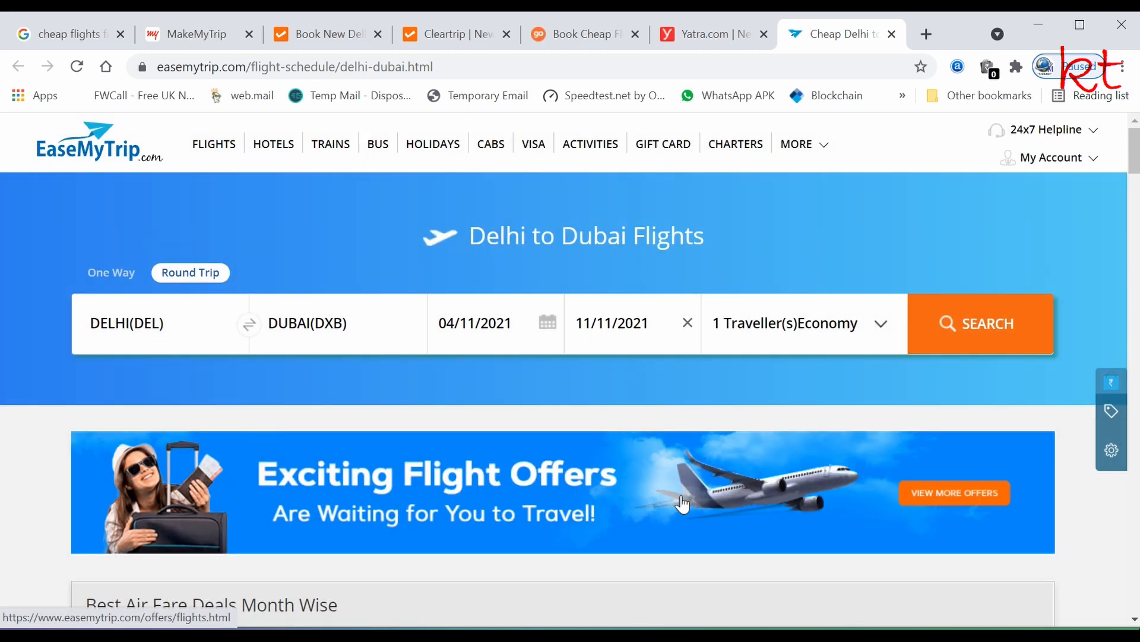
pyautogui.click(981, 332)
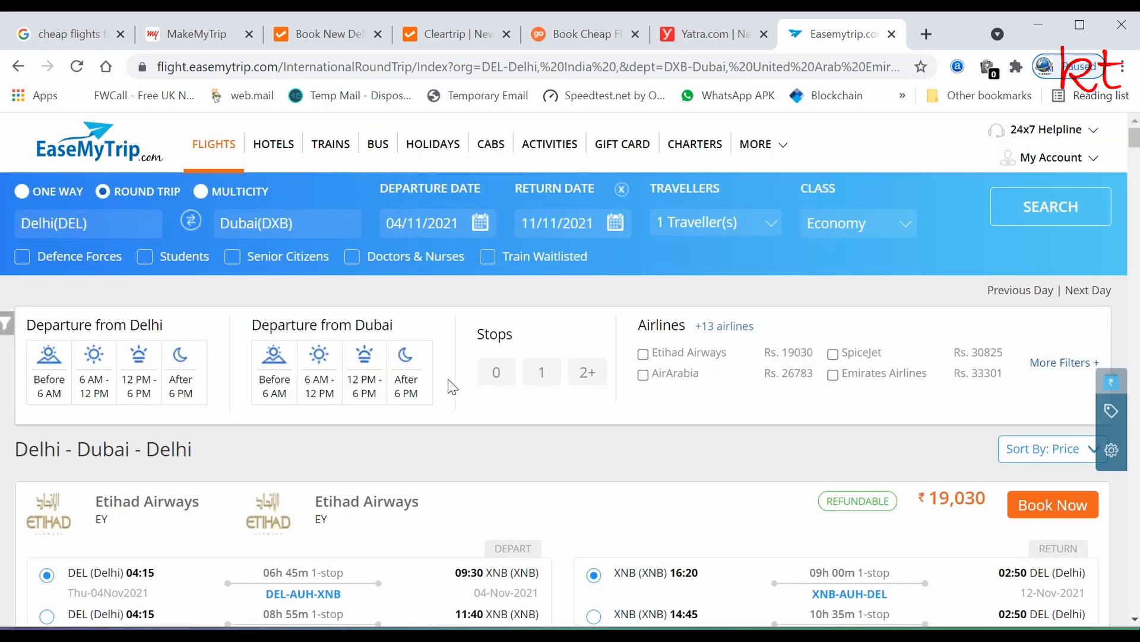
pyautogui.scroll(-3, 451, 386)
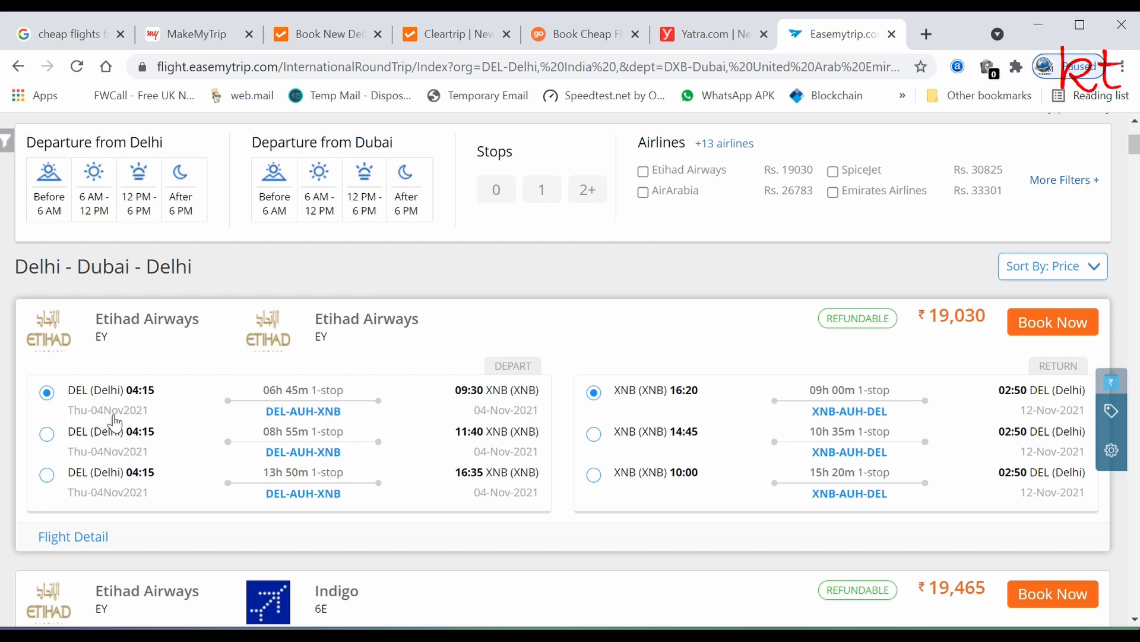
pyautogui.scroll(-3, 116, 416)
pyautogui.scroll(5, 116, 416)
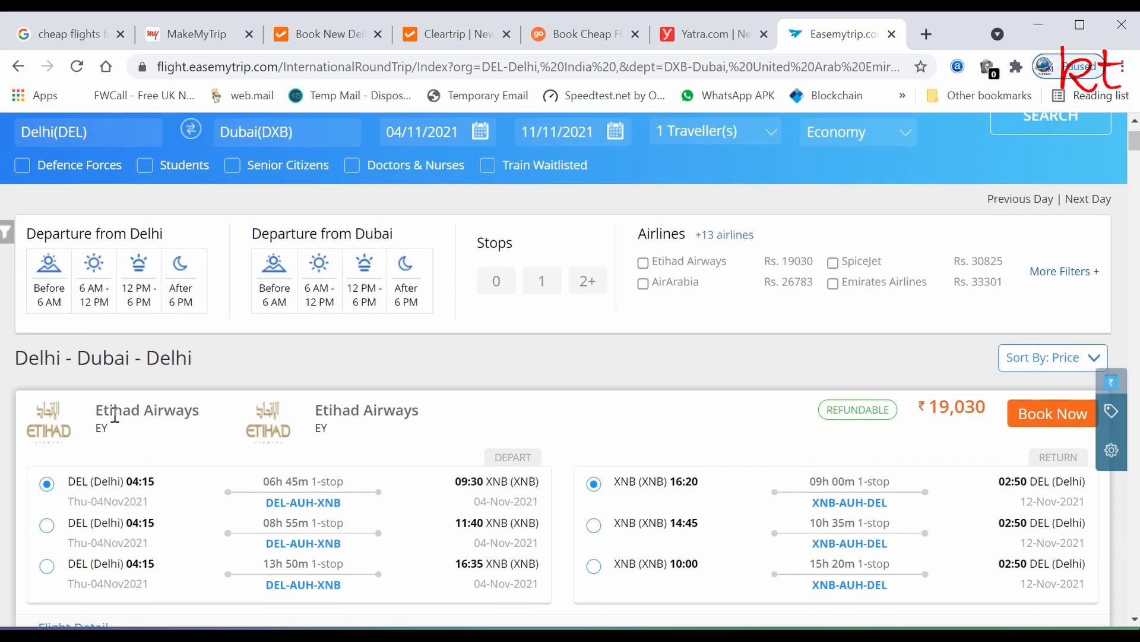
pyautogui.scroll(-4, 117, 416)
pyautogui.scroll(3, 117, 416)
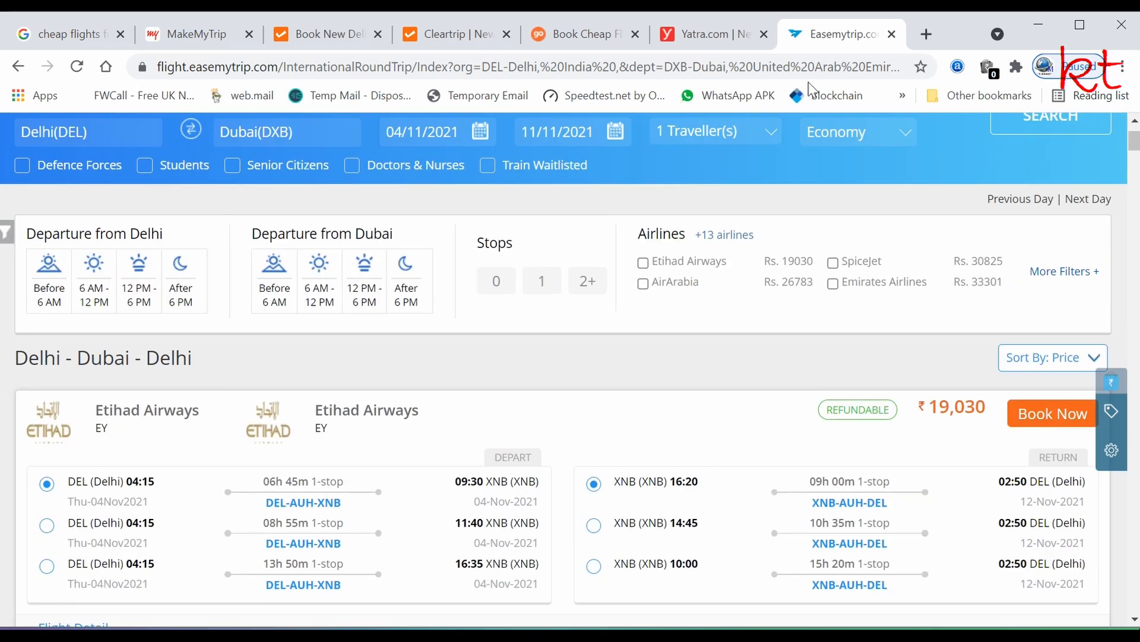
# - Reopen the Skyscanner New Delhi to Dubai result from Google in a new tab
pyautogui.click(62, 40)
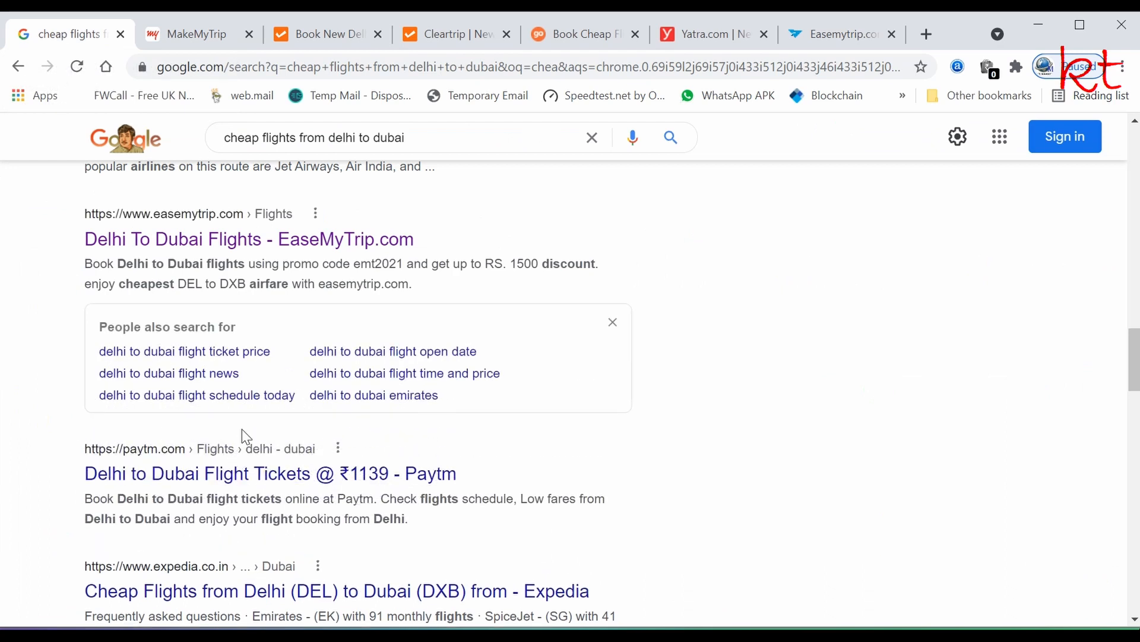
pyautogui.scroll(4, 243, 432)
pyautogui.scroll(2, 240, 429)
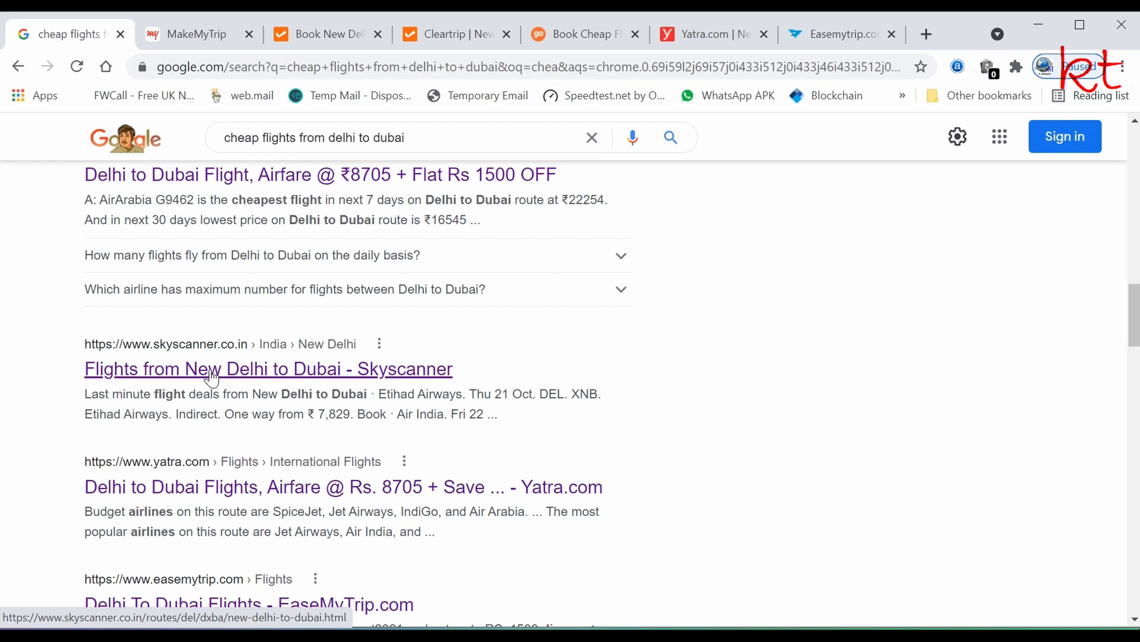
pyautogui.middleClick(213, 377)
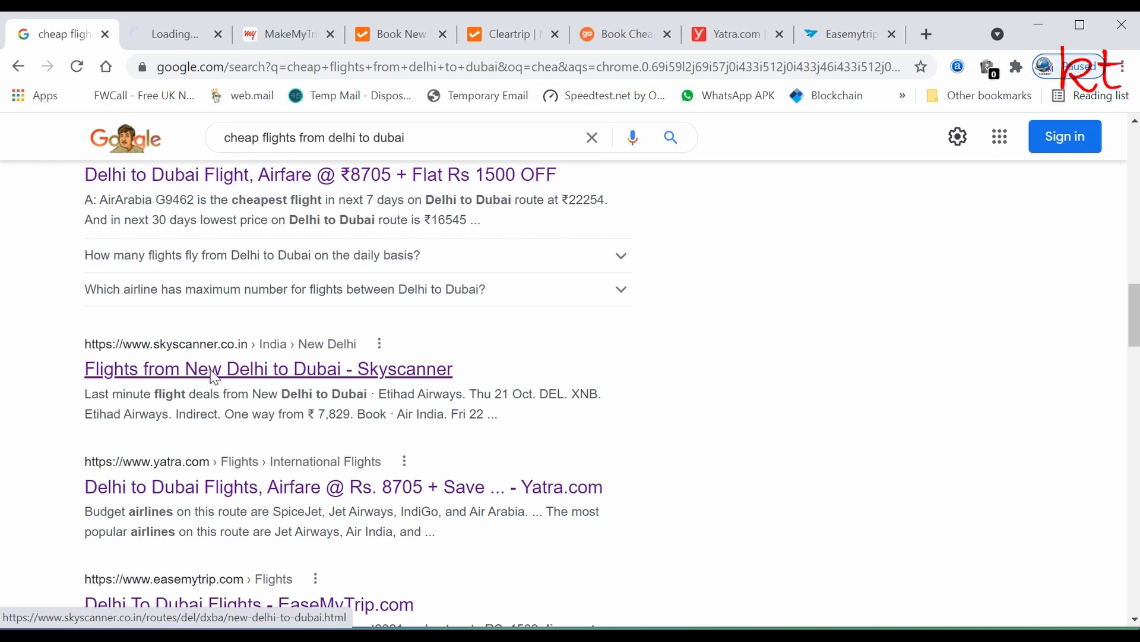
pyautogui.click(164, 38)
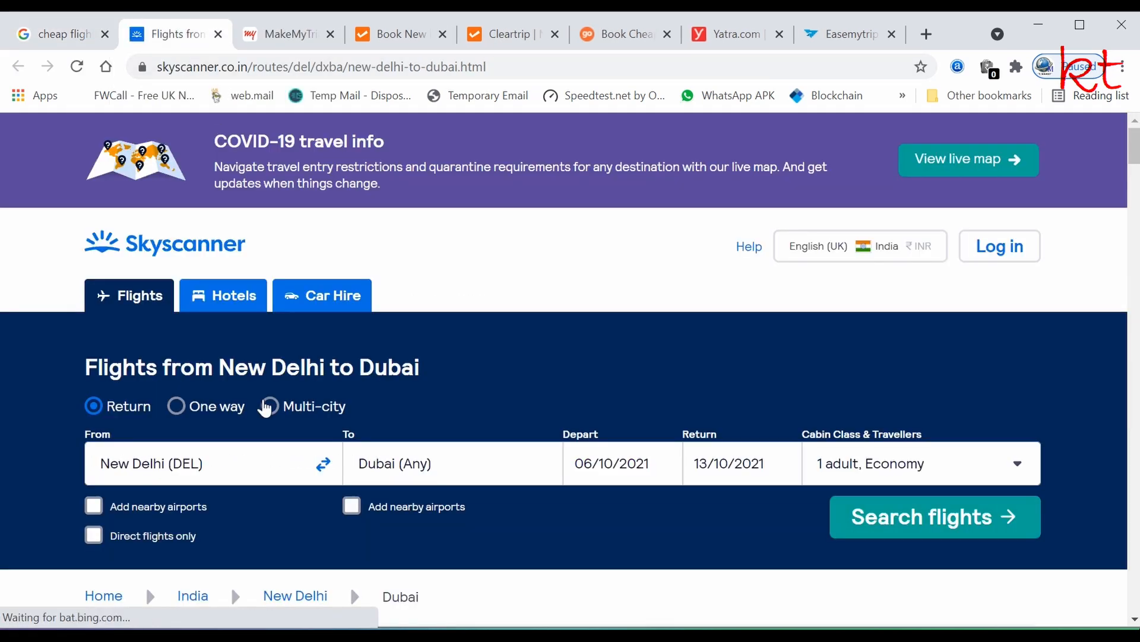
# - Set Skyscanner's departure date to 4 November 2021
pyautogui.scroll(-1, 262, 401)
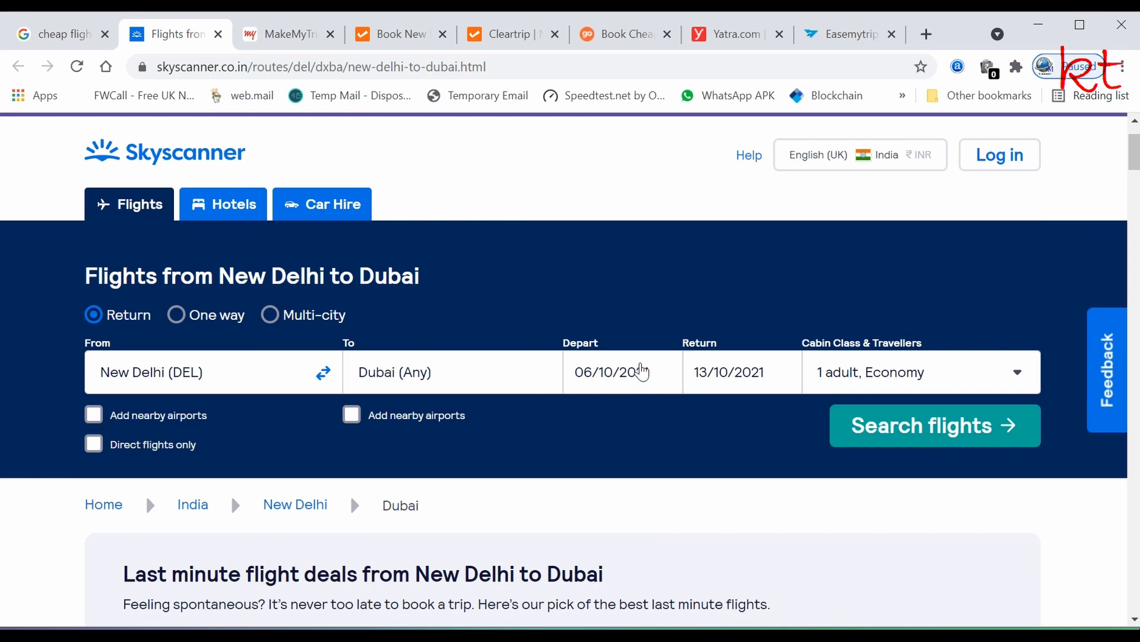
pyautogui.click(613, 379)
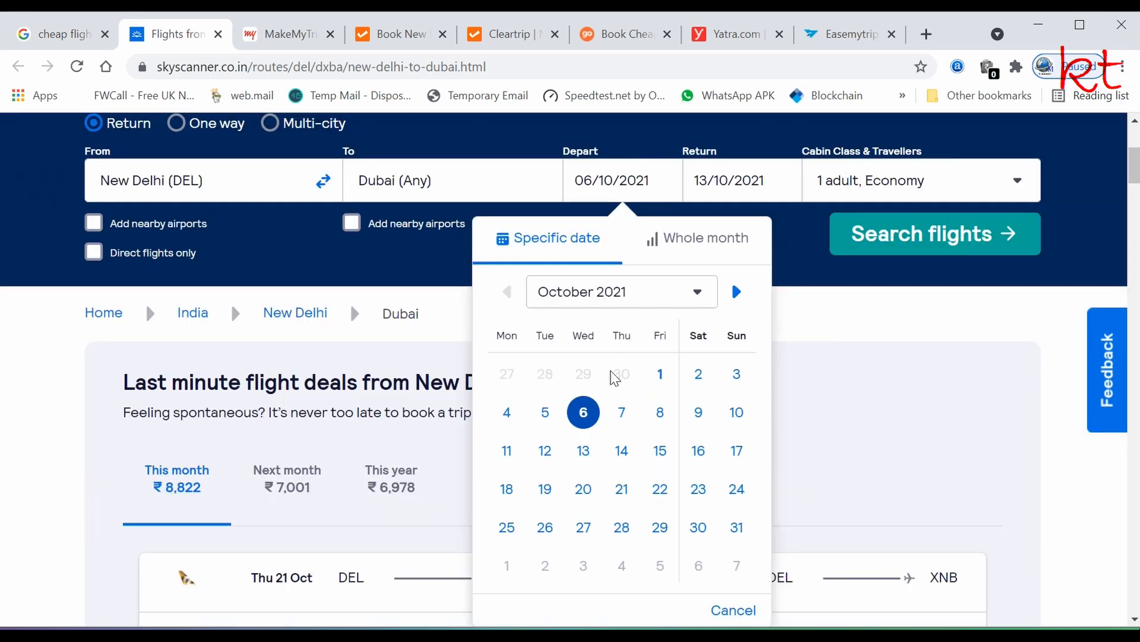
pyautogui.click(737, 291)
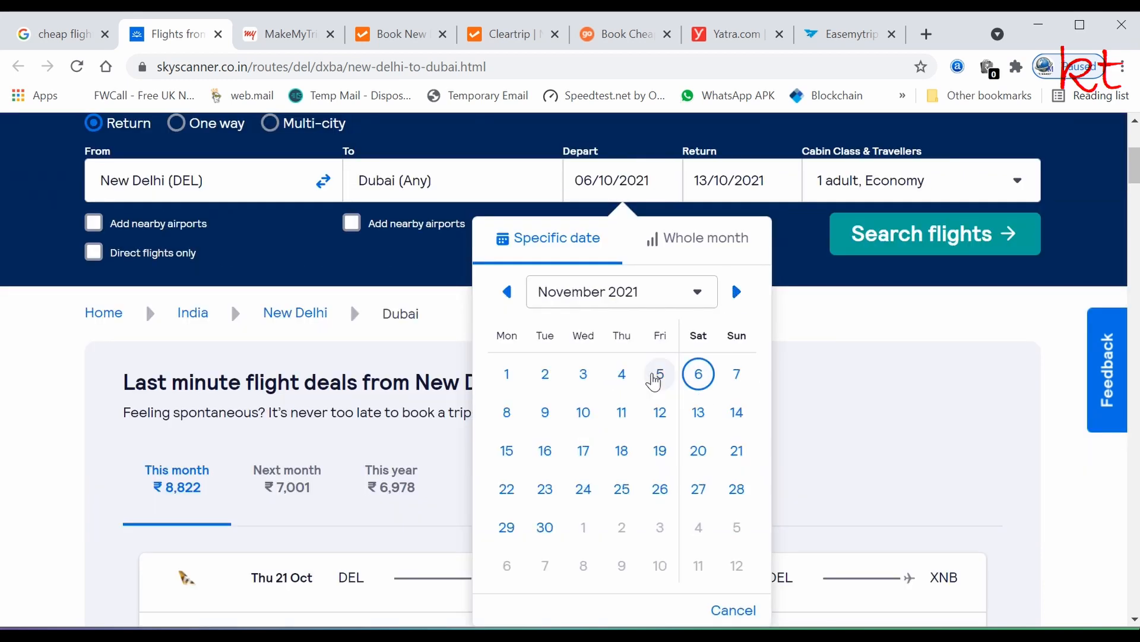
pyautogui.click(622, 373)
pyautogui.click(737, 192)
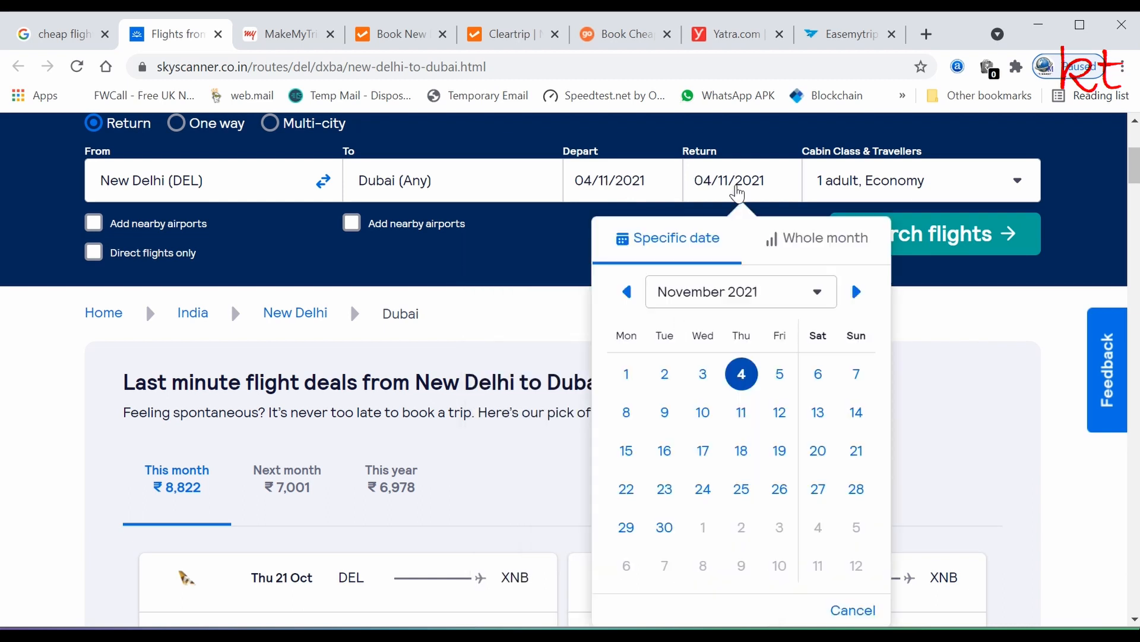
# - Search Skyscanner for New Delhi–Dubai return flights returning 11 November, scan the results, then return to MakeMyTrip
pyautogui.click(741, 412)
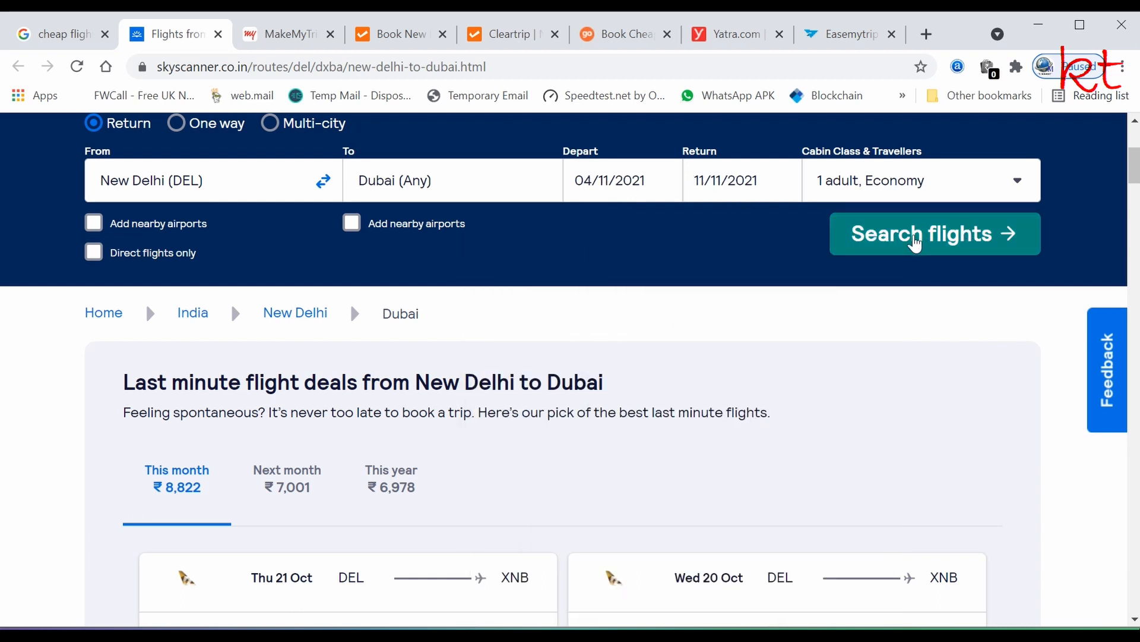
pyautogui.click(915, 244)
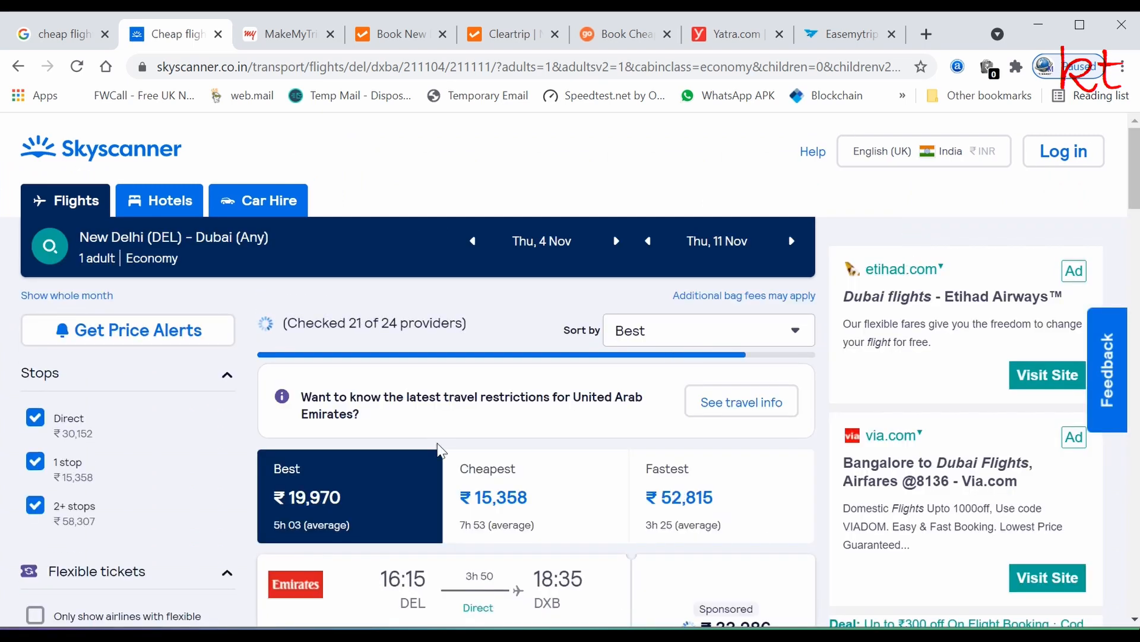
pyautogui.scroll(-3, 440, 450)
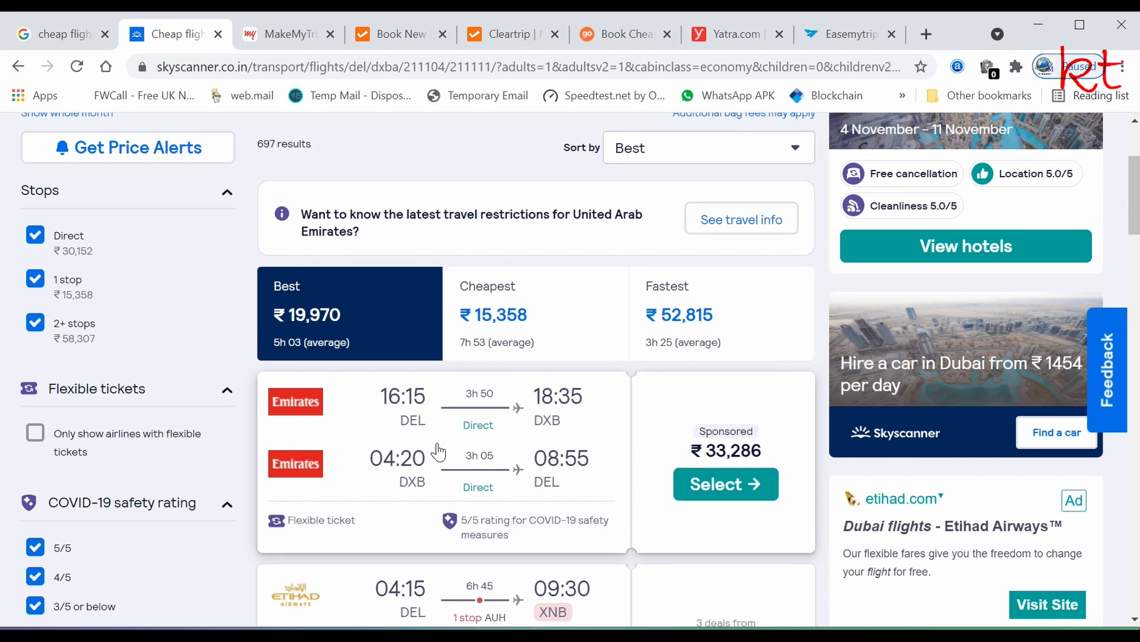
pyautogui.scroll(-5, 438, 452)
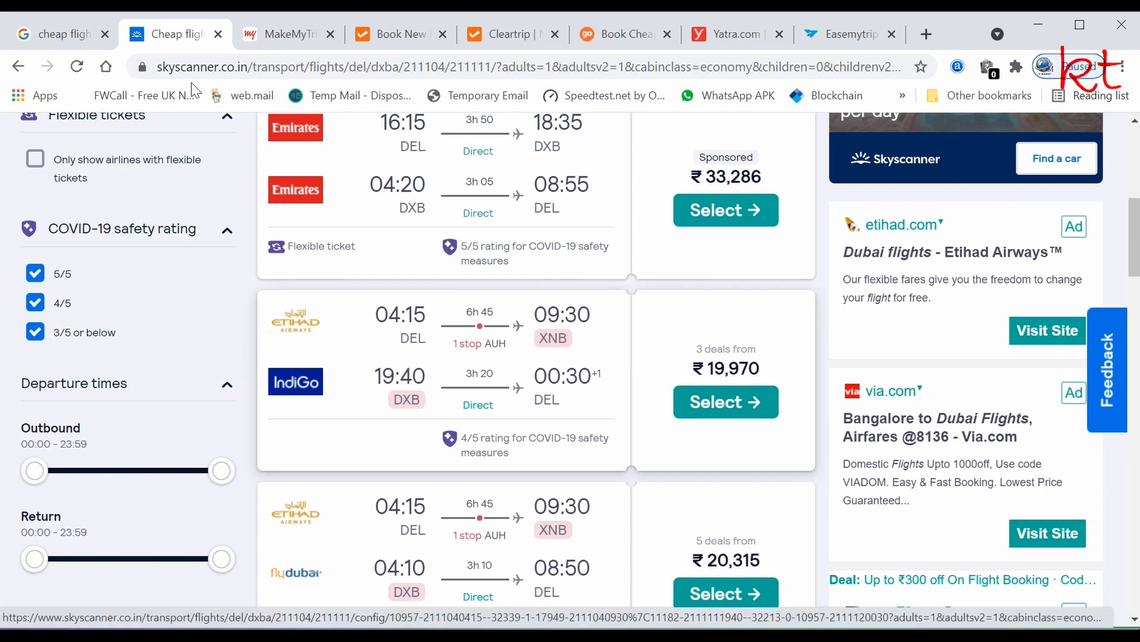
pyautogui.click(281, 36)
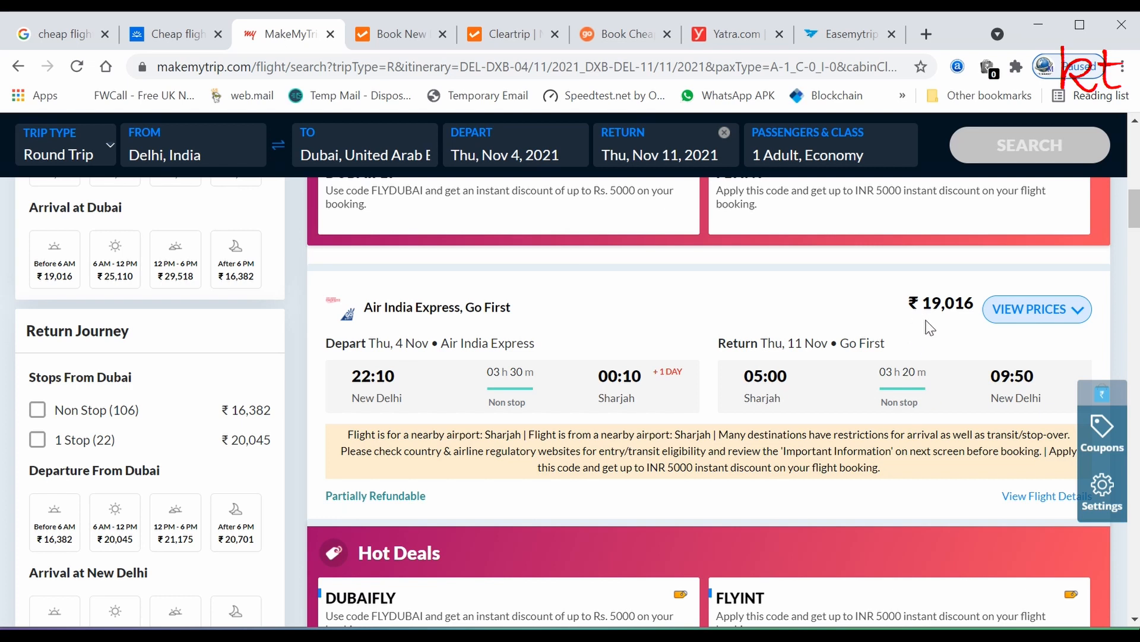
# - Show fares for the Air India Express/Go First round trip and book the ₹19,016 Express Value fare
pyautogui.scroll(-1, 511, 398)
pyautogui.scroll(1, 511, 398)
pyautogui.scroll(-3, 866, 404)
pyautogui.scroll(3, 866, 404)
pyautogui.click(1034, 310)
pyautogui.scroll(-1, 656, 420)
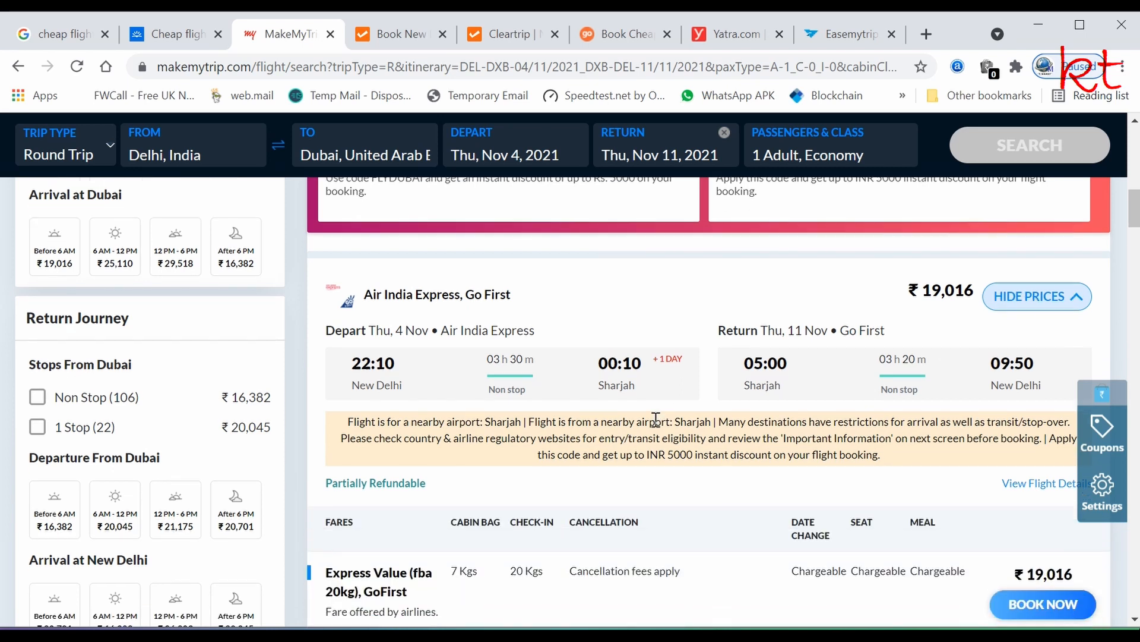
pyautogui.scroll(-3, 656, 419)
pyautogui.click(1019, 436)
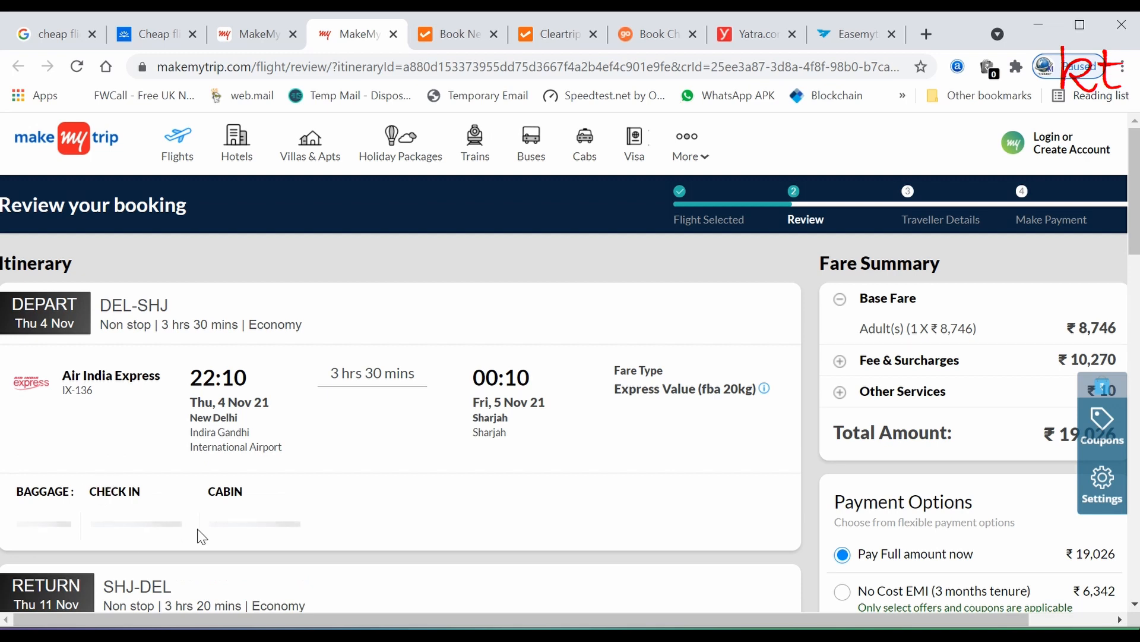
# - Look over the MakeMyTrip booking review page and try to continue
pyautogui.scroll(-3, 291, 442)
pyautogui.scroll(-1, 296, 435)
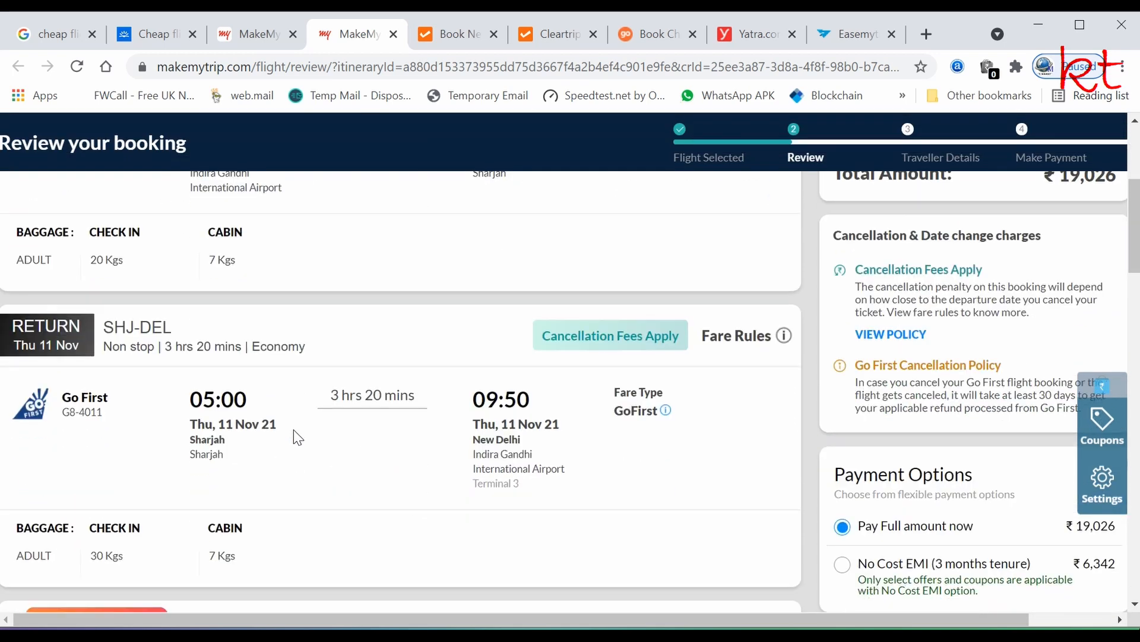
pyautogui.scroll(1, 294, 432)
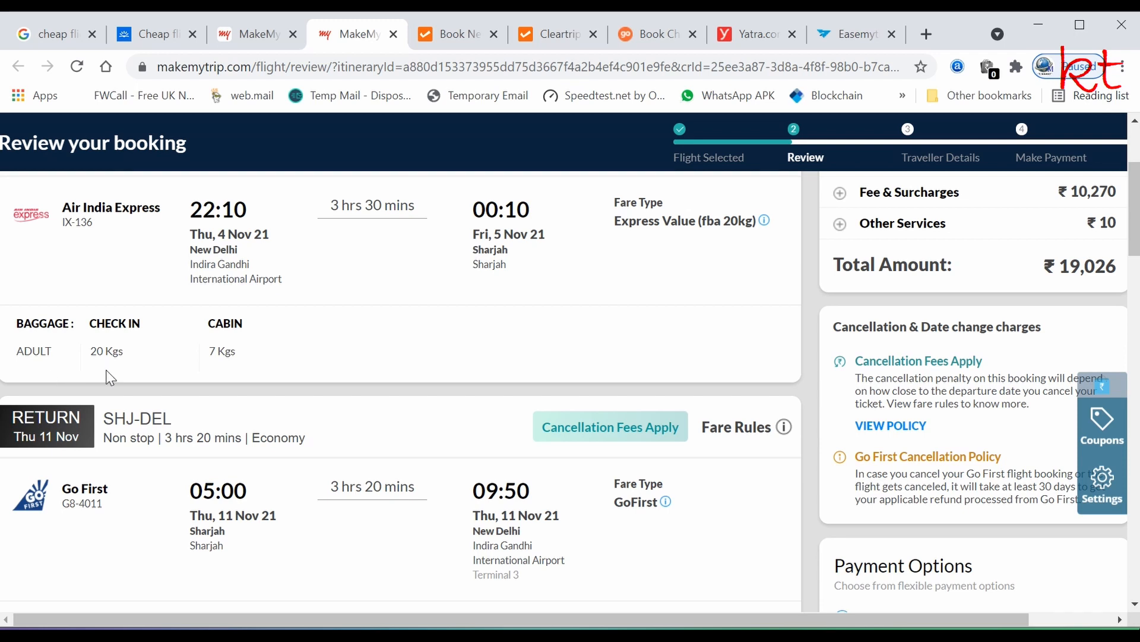
pyautogui.scroll(-3, 230, 383)
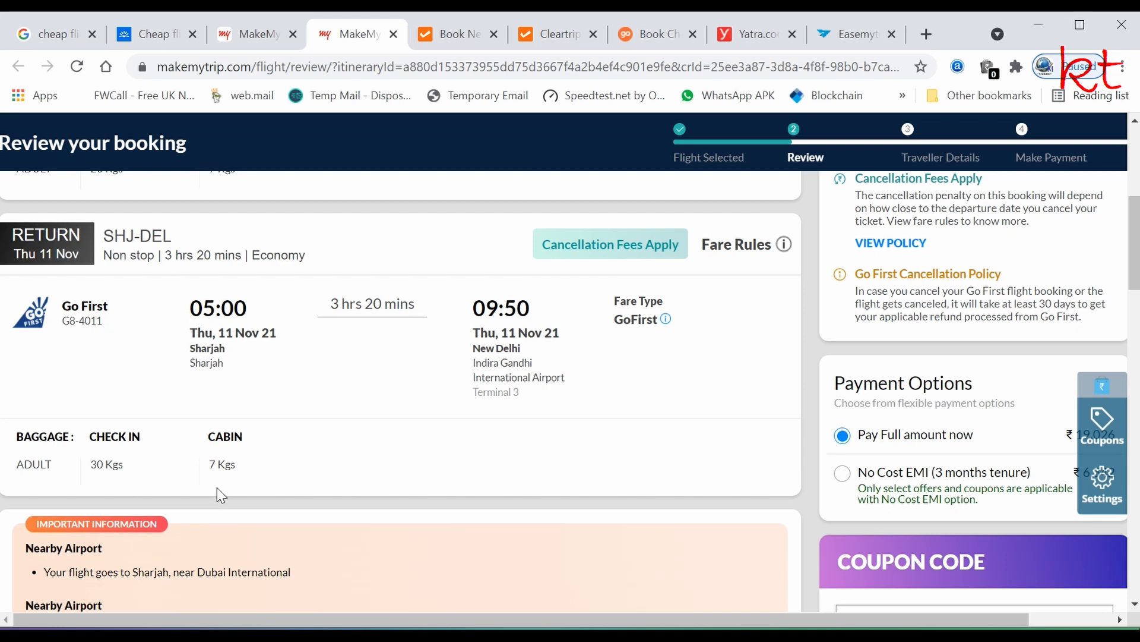
pyautogui.scroll(3, 338, 416)
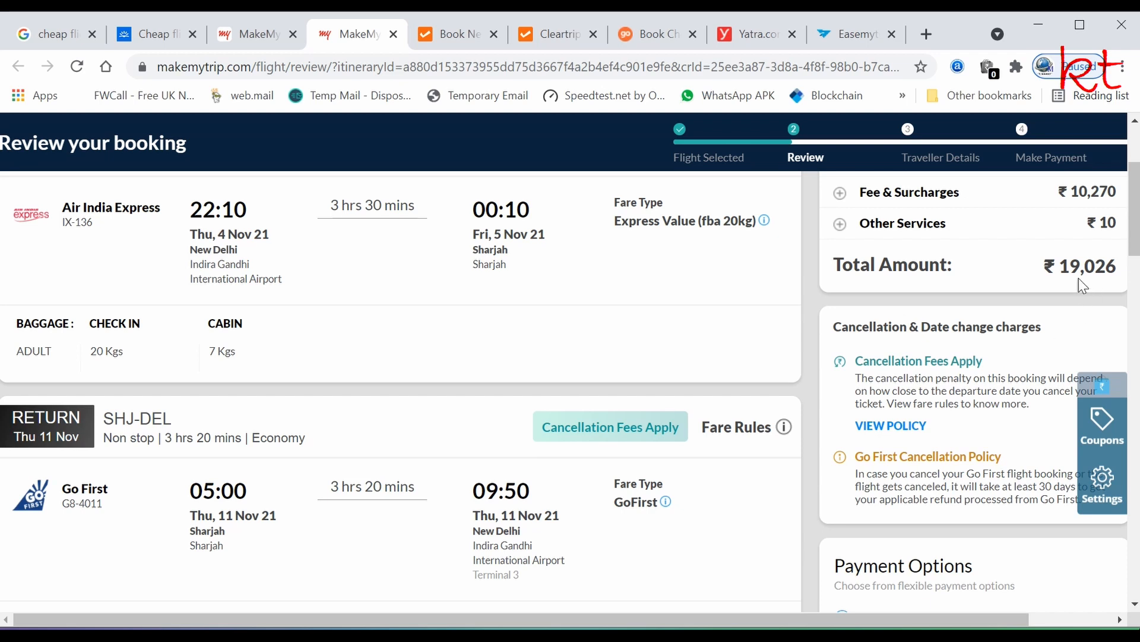
pyautogui.scroll(-12, 394, 461)
pyautogui.scroll(-3, 408, 452)
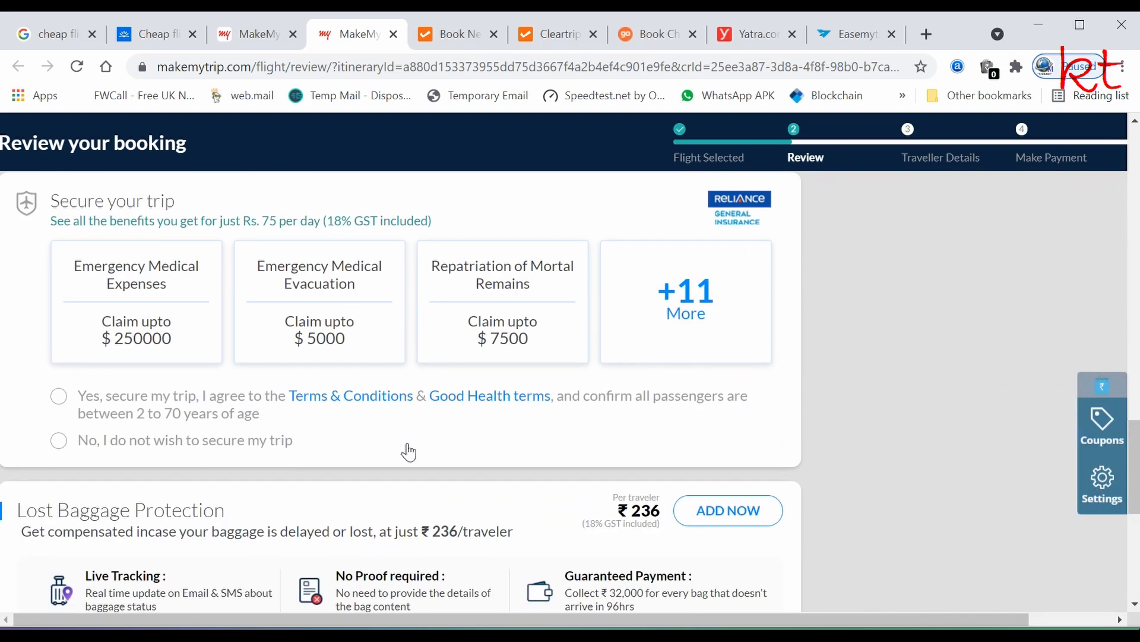
pyautogui.scroll(2, 415, 452)
pyautogui.scroll(-10, 415, 452)
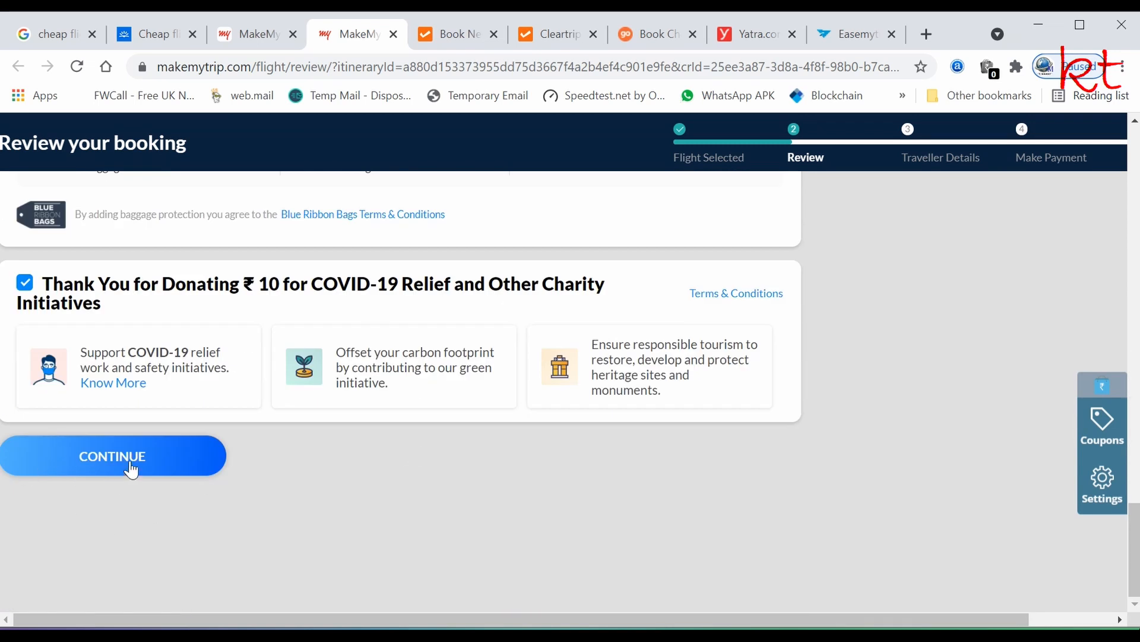
pyautogui.click(137, 460)
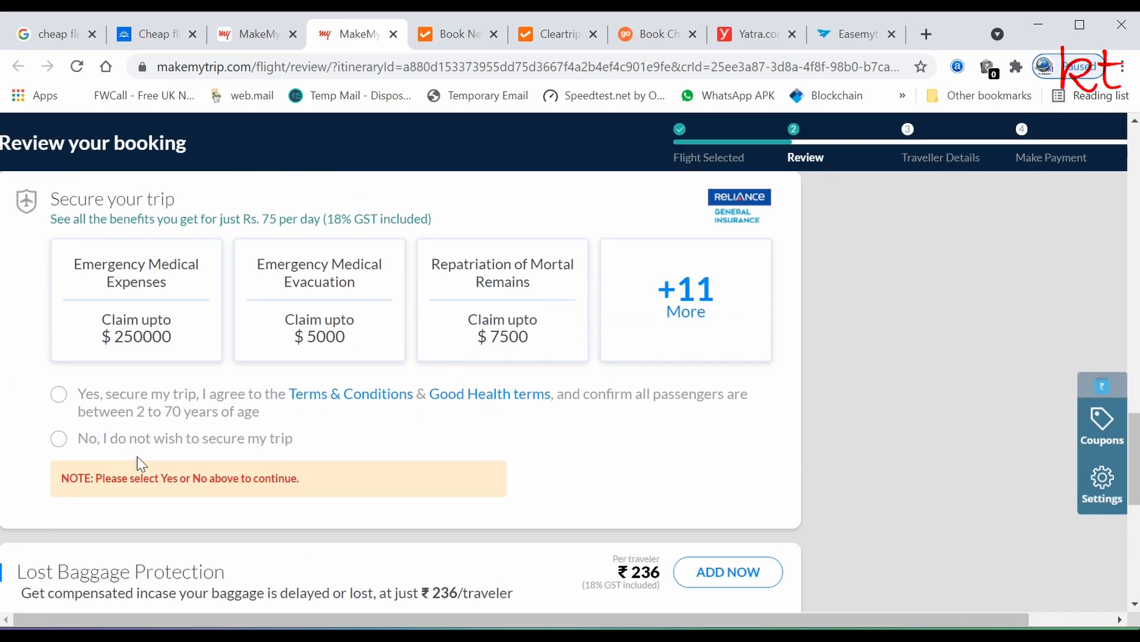
# - Choose 'No, I do not wish to secure my trip' and continue to traveller details
pyautogui.click(59, 439)
pyautogui.scroll(-8, 347, 496)
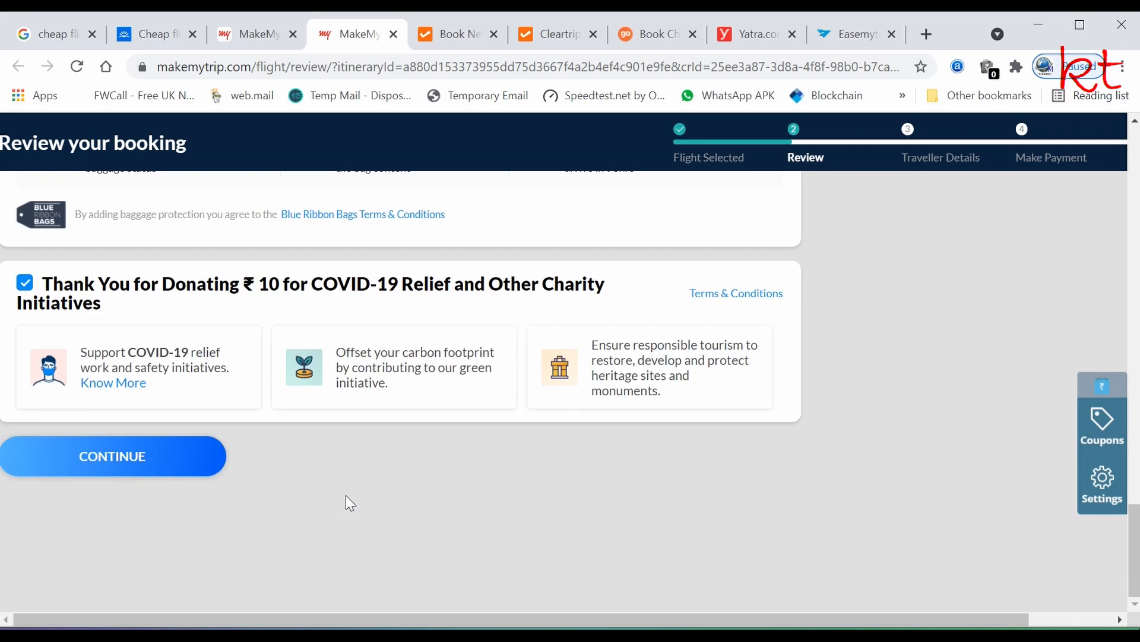
pyautogui.click(128, 469)
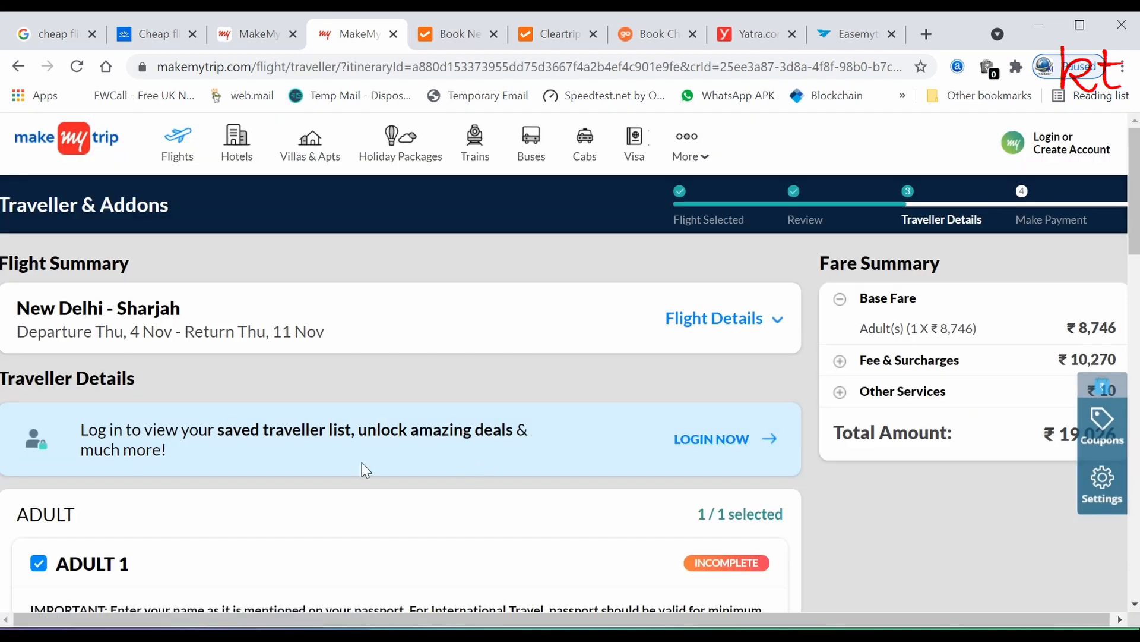
# - Enter Adult 1's first and last name and set the gender to male
pyautogui.scroll(-4, 234, 436)
pyautogui.scroll(3, 234, 430)
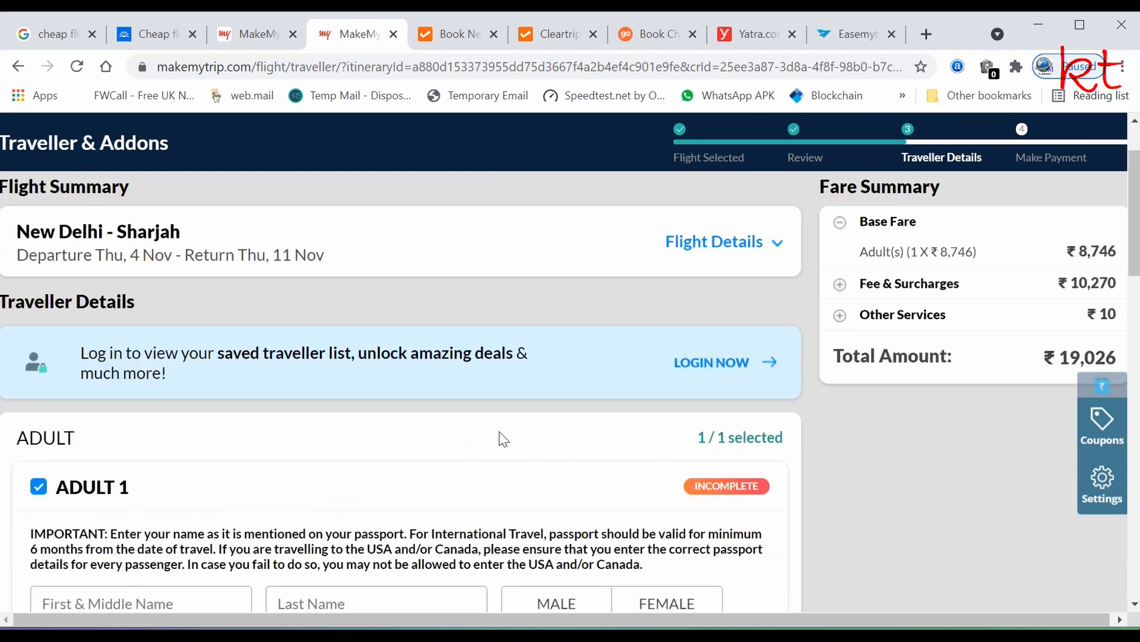
pyautogui.scroll(-5, 440, 428)
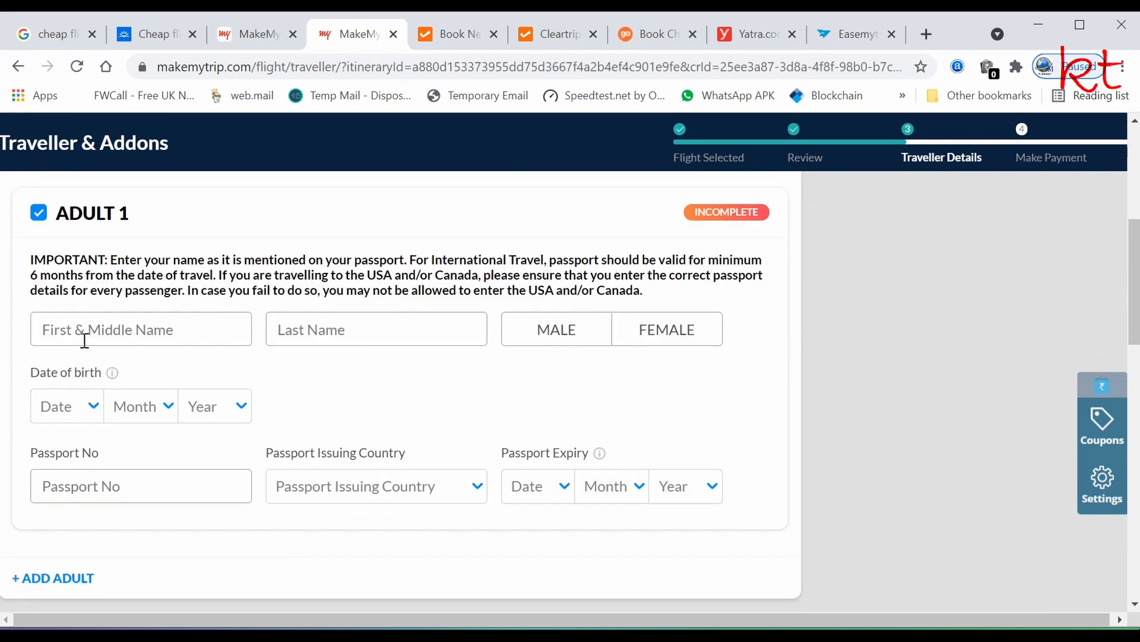
pyautogui.click(88, 334)
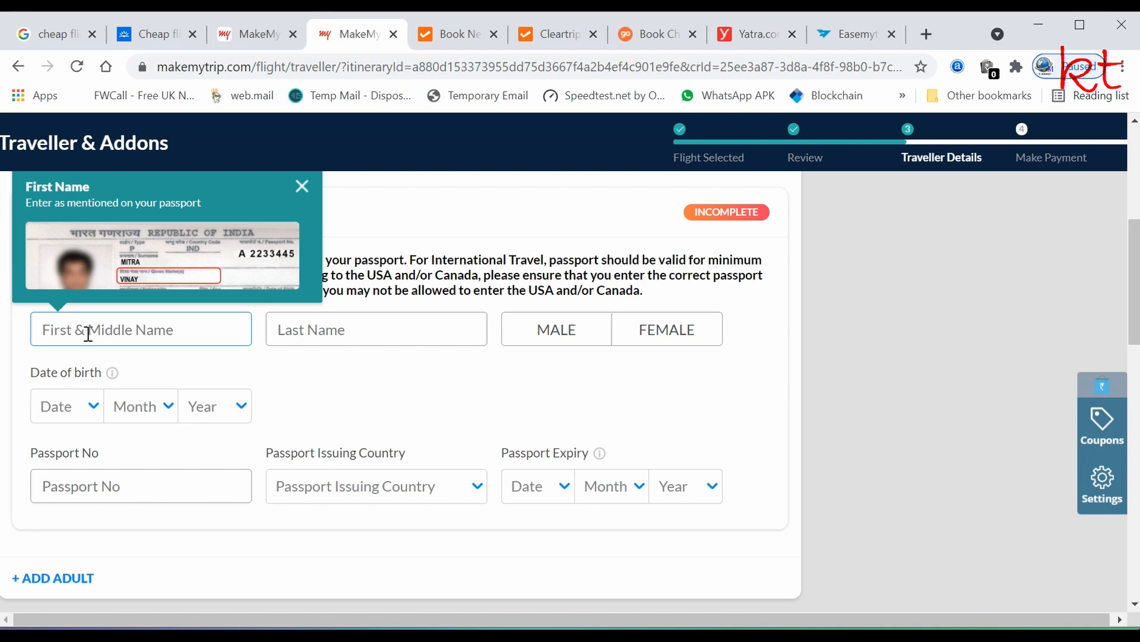
pyautogui.write('singh')
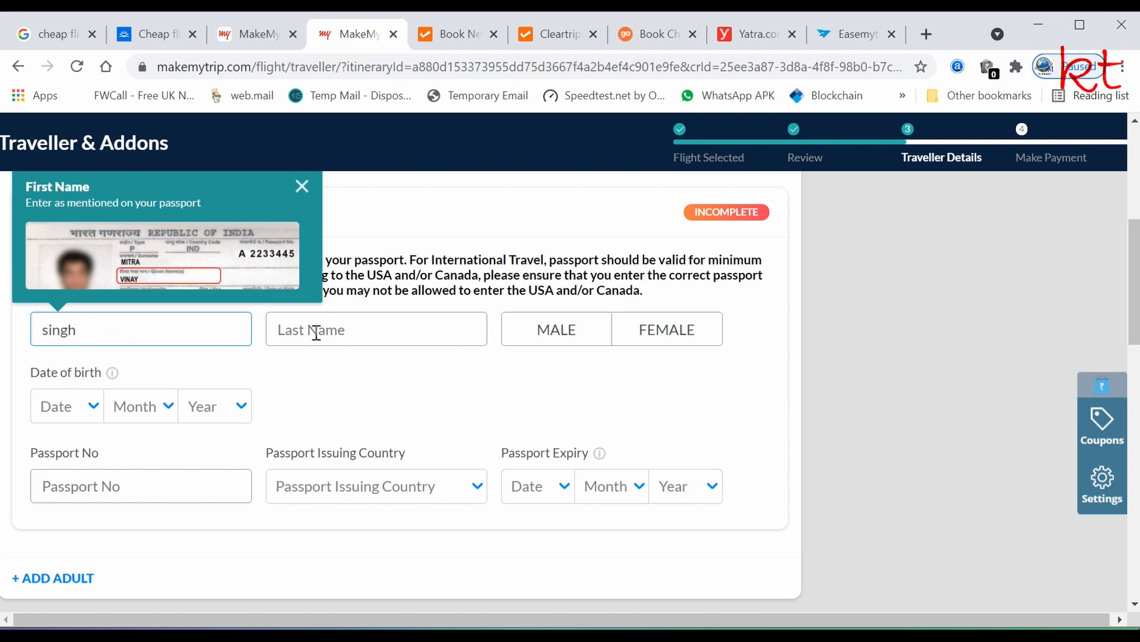
pyautogui.press('BackSpace')
pyautogui.press('BackSpace')
pyautogui.press('BackSpace')
pyautogui.press('BackSpace')
pyautogui.press('BackSpace')
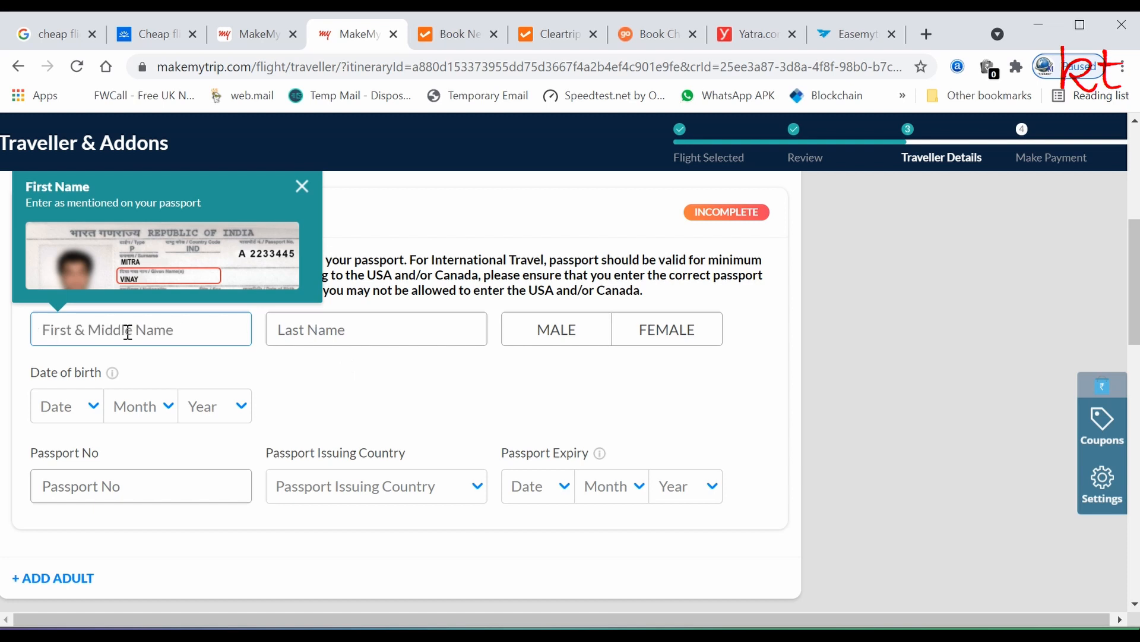
pyautogui.click(315, 321)
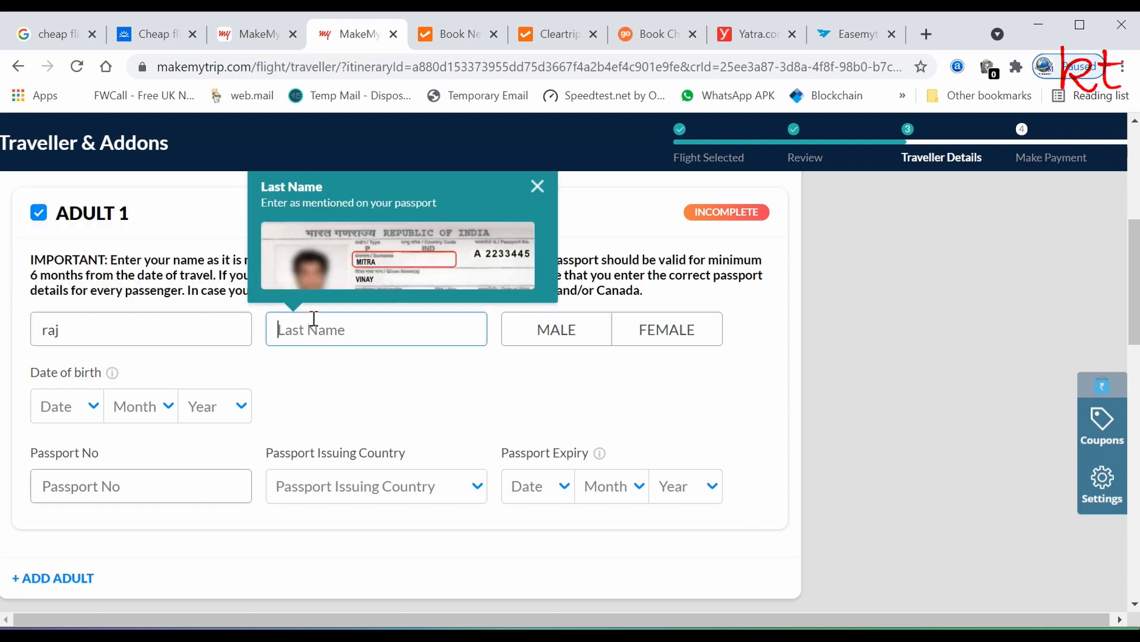
pyautogui.click(555, 329)
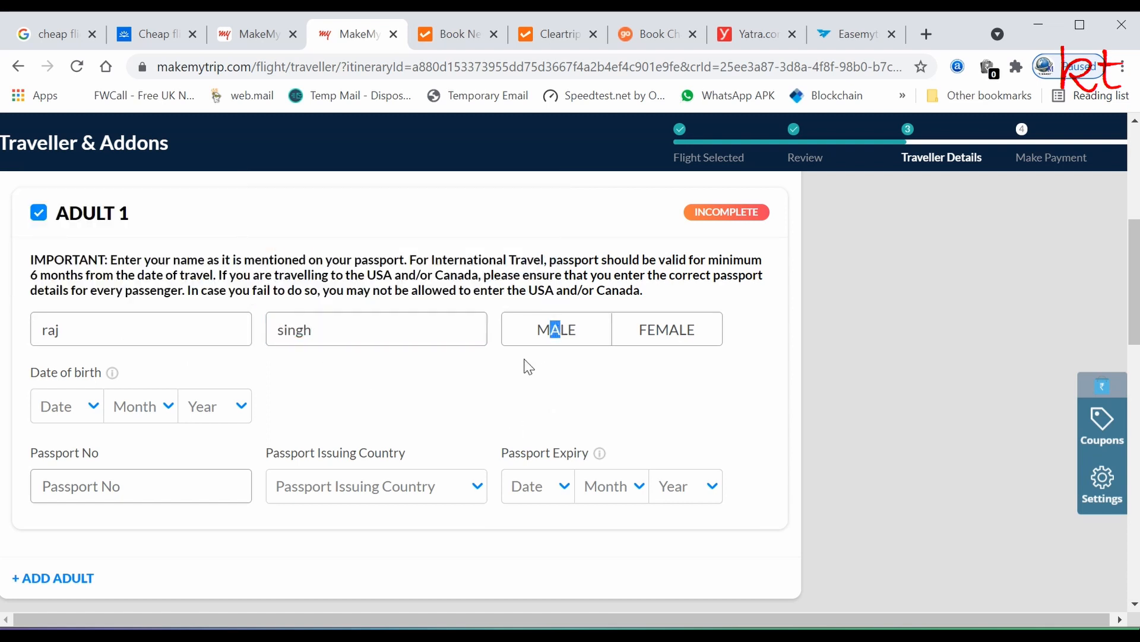
# - Set Adult 1's date of birth to 01 Jan 1995
pyautogui.scroll(-2, 438, 404)
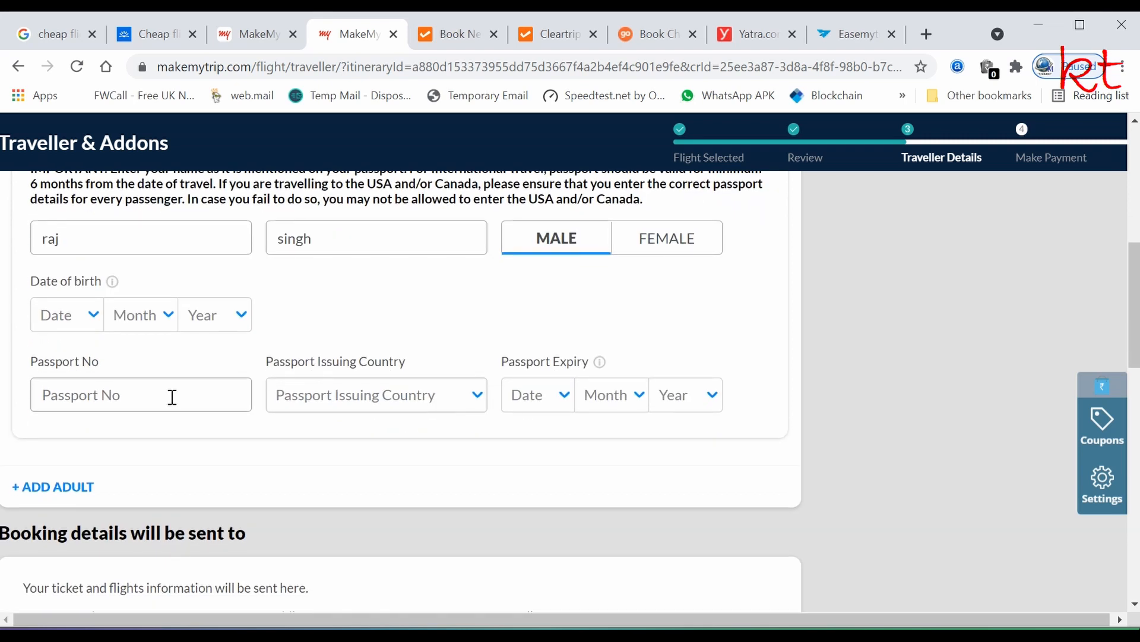
pyautogui.click(93, 325)
pyautogui.click(66, 359)
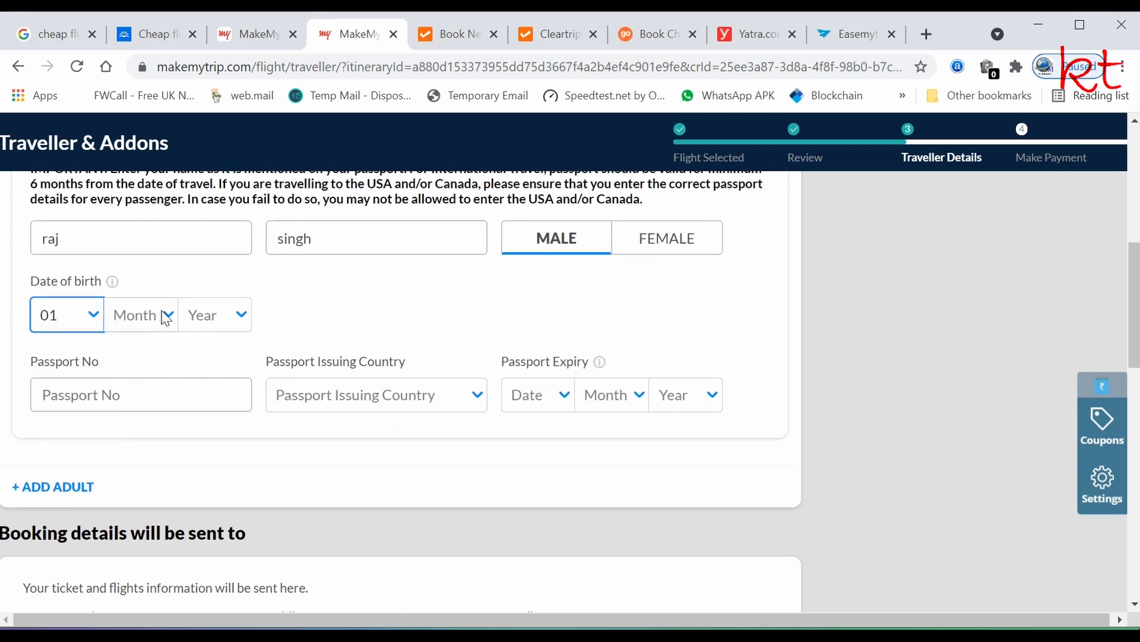
pyautogui.click(166, 315)
pyautogui.click(140, 359)
pyautogui.click(251, 310)
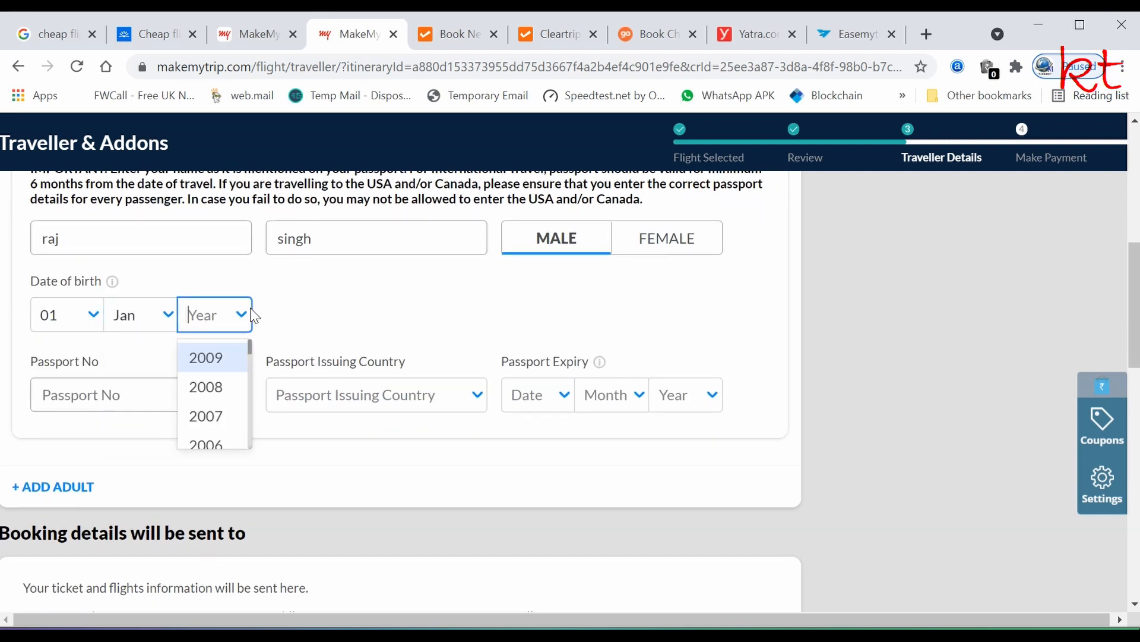
pyautogui.scroll(-7, 242, 377)
pyautogui.scroll(-2, 238, 383)
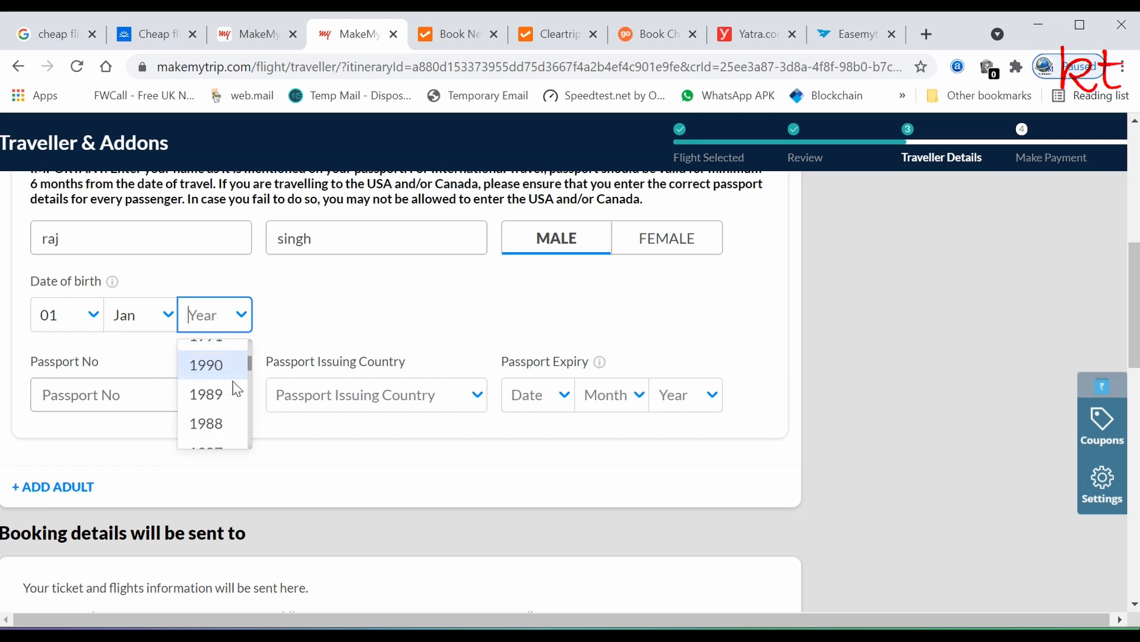
pyautogui.scroll(-2, 211, 404)
pyautogui.scroll(3, 213, 404)
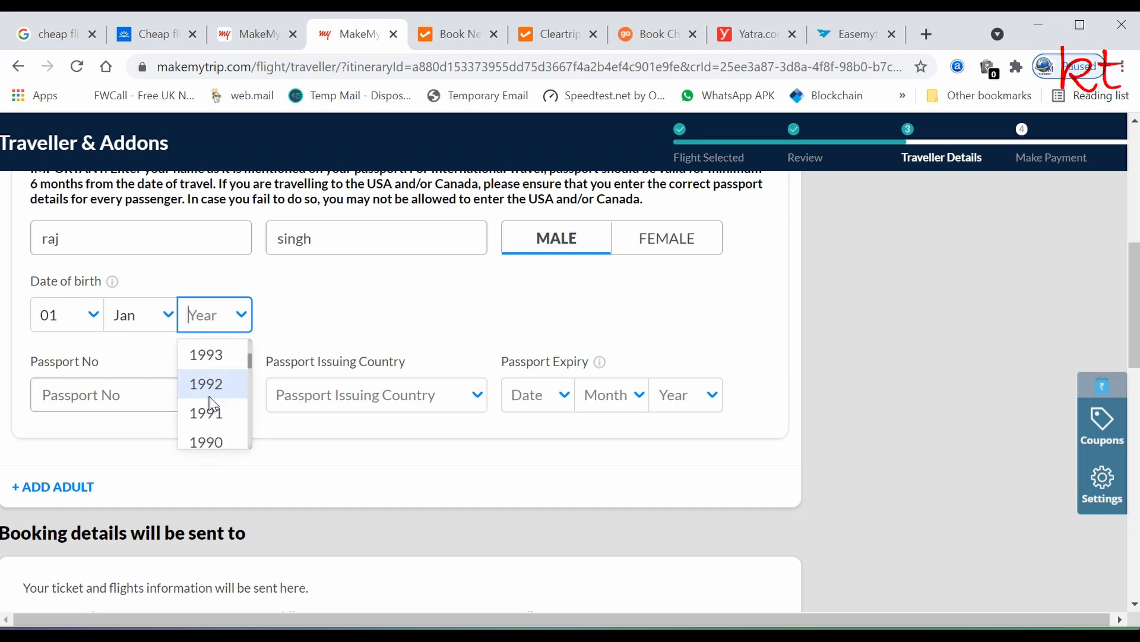
pyautogui.scroll(-1, 212, 404)
pyautogui.scroll(2, 214, 397)
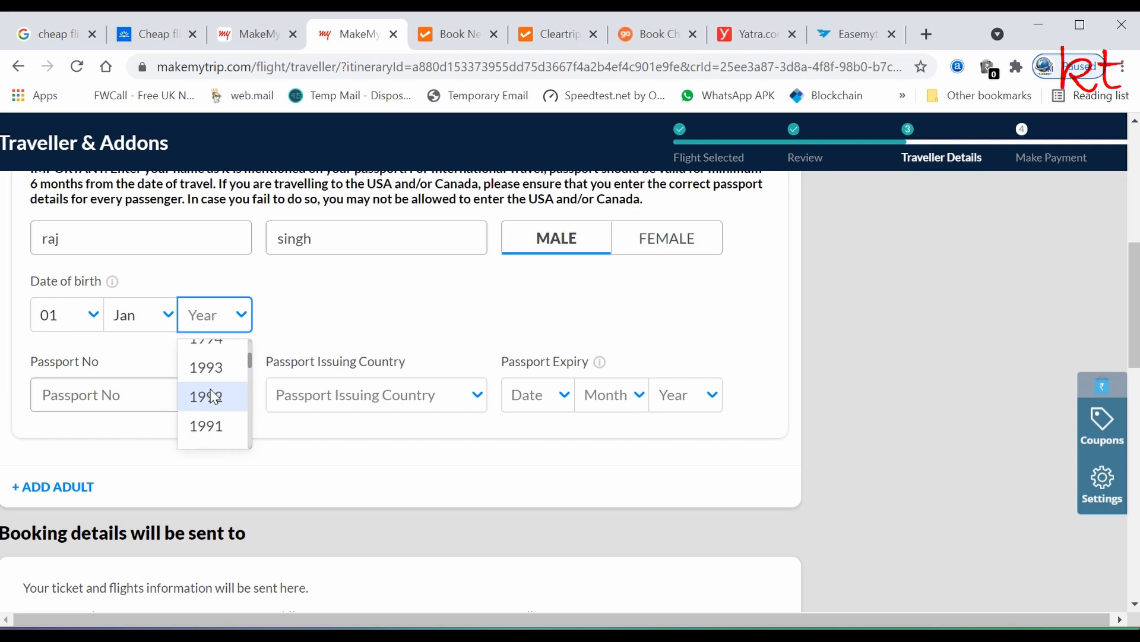
pyautogui.scroll(-3, 214, 397)
pyautogui.scroll(5, 215, 399)
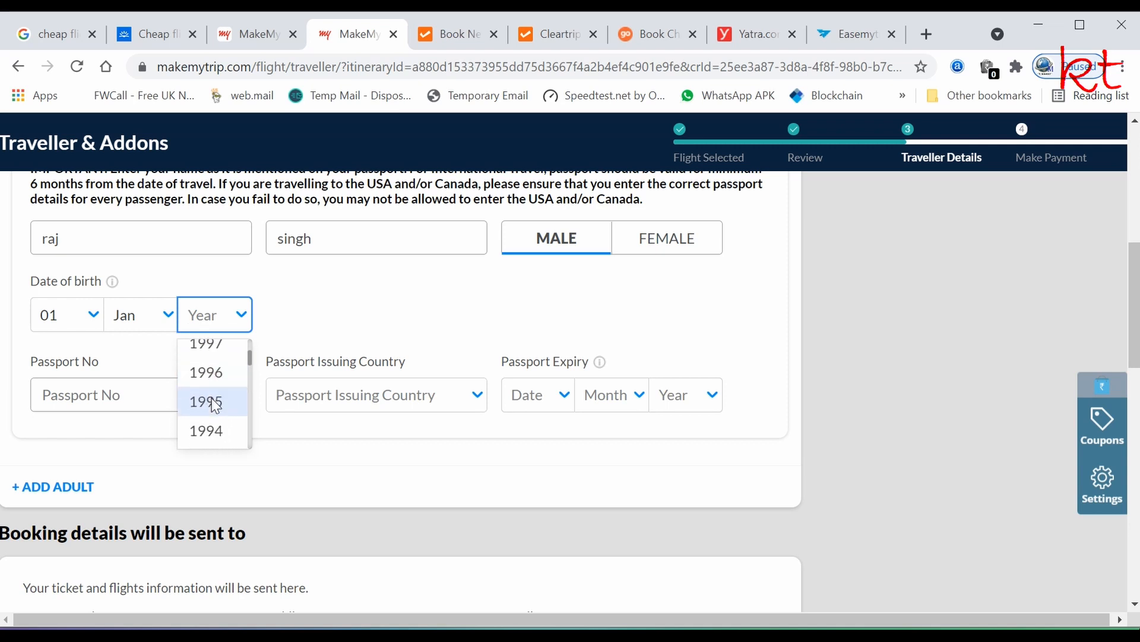
pyautogui.click(215, 401)
# - Enter the passport number, issuing country India, and expiry date 01 Jan 2026
pyautogui.click(74, 397)
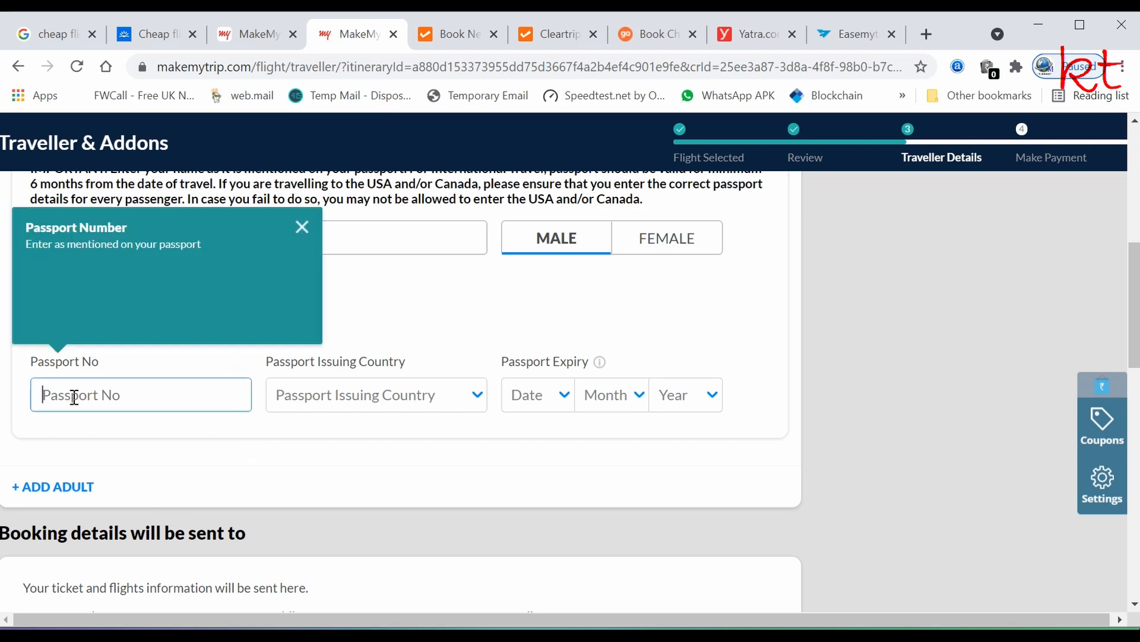
pyautogui.write('P')
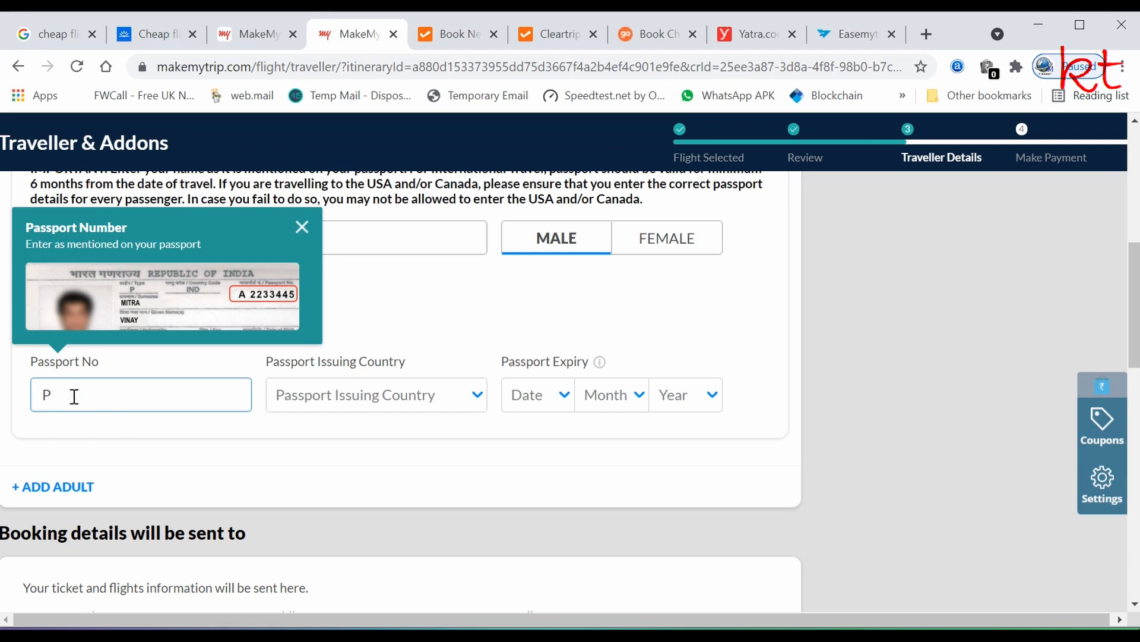
pyautogui.write('223344')
pyautogui.click(477, 397)
pyautogui.click(321, 441)
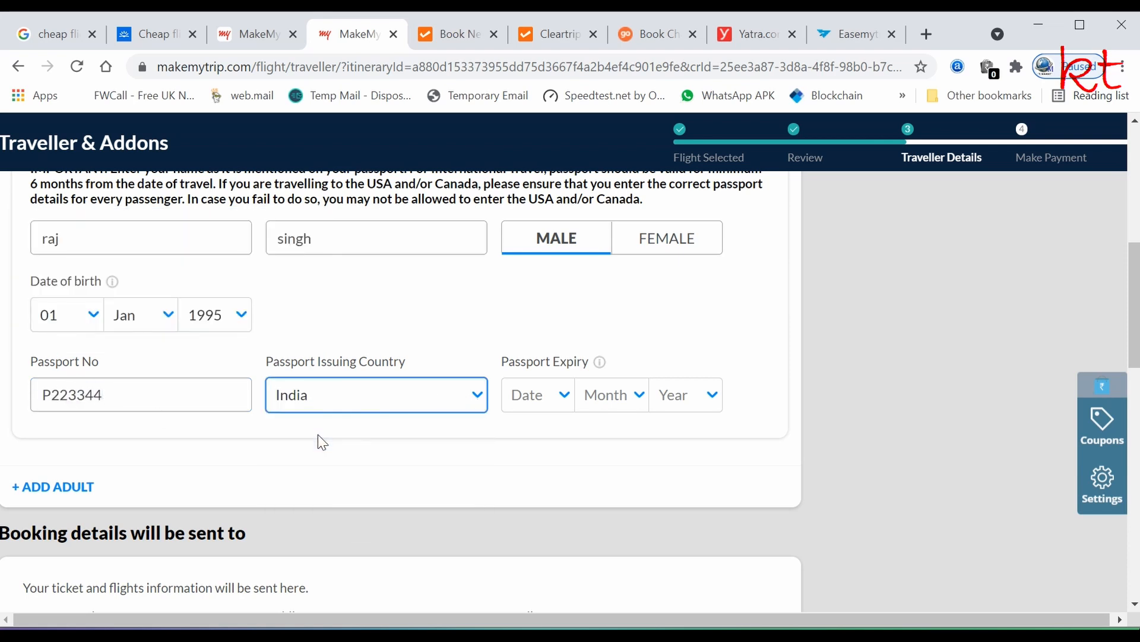
pyautogui.click(568, 397)
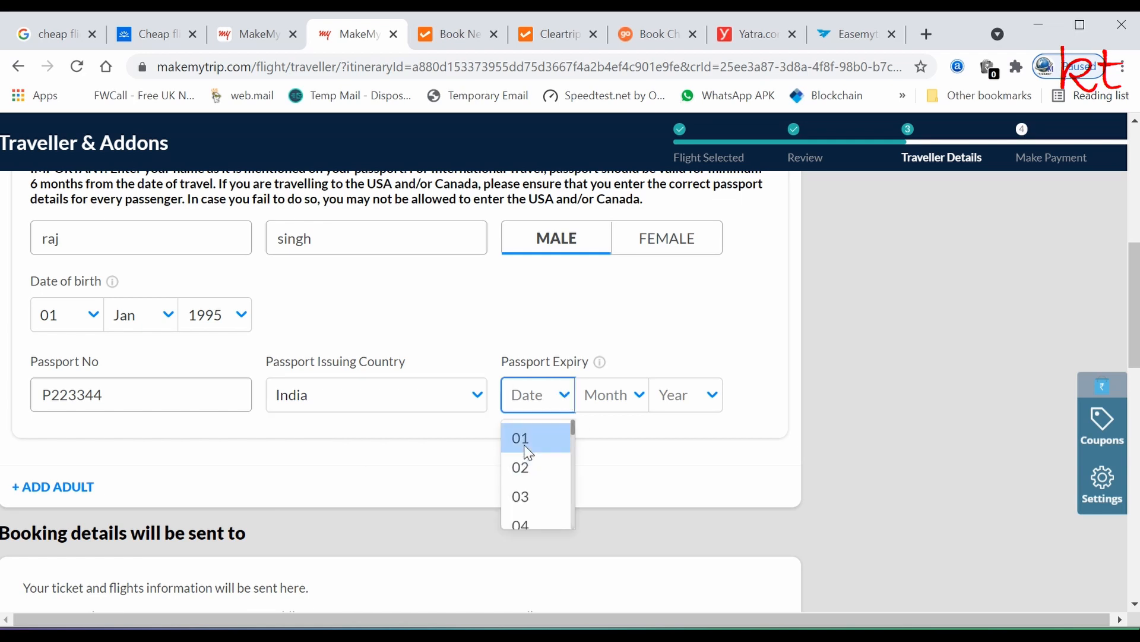
pyautogui.click(521, 437)
pyautogui.click(633, 399)
pyautogui.click(602, 438)
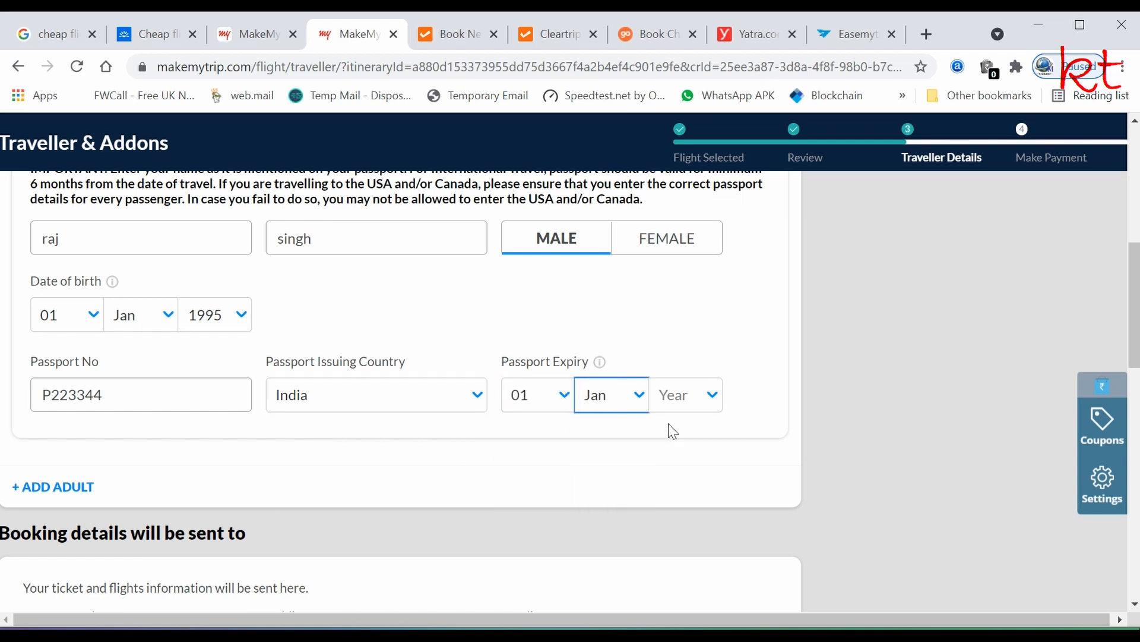
pyautogui.click(712, 394)
pyautogui.scroll(-2, 700, 496)
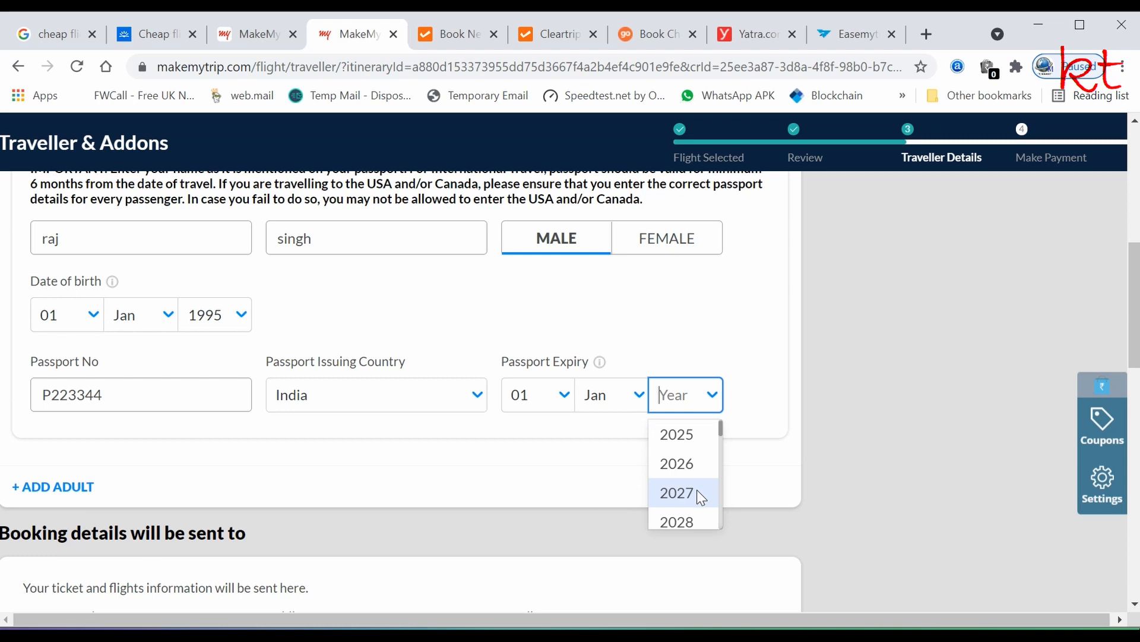
pyautogui.click(675, 464)
# - Fill in the booking contact's mobile number and e-mail address
pyautogui.scroll(-5, 409, 517)
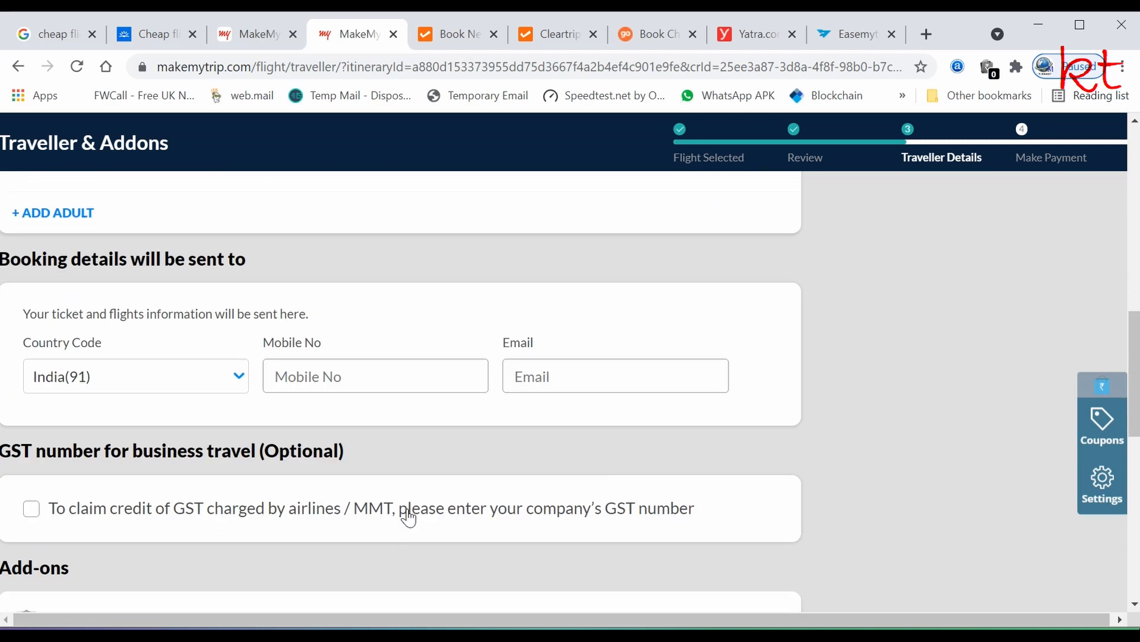
pyautogui.click(307, 377)
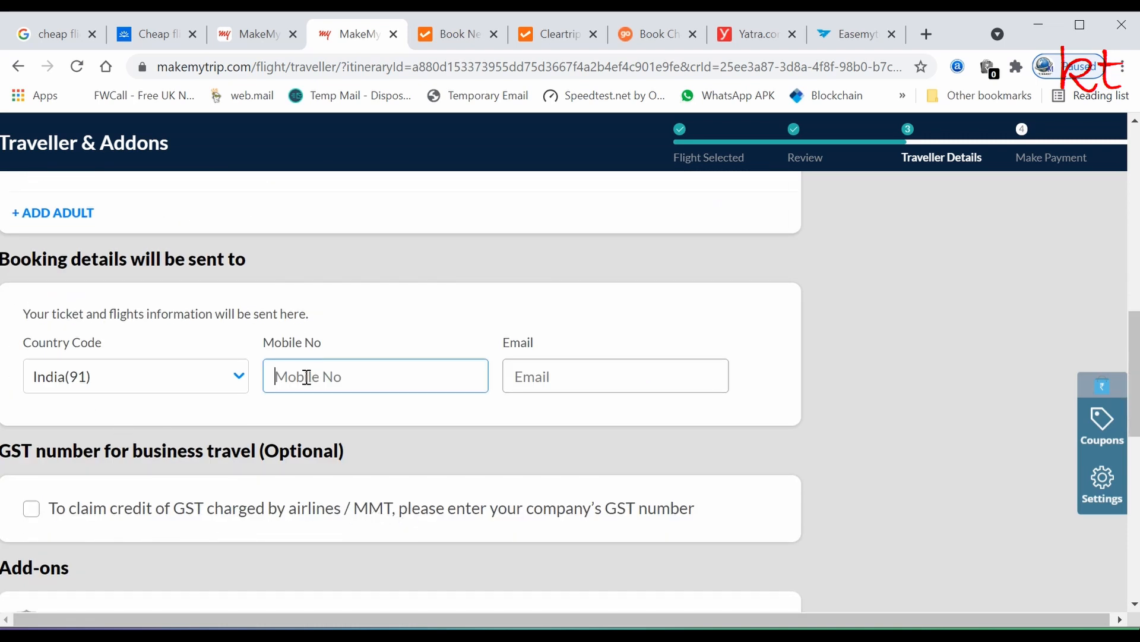
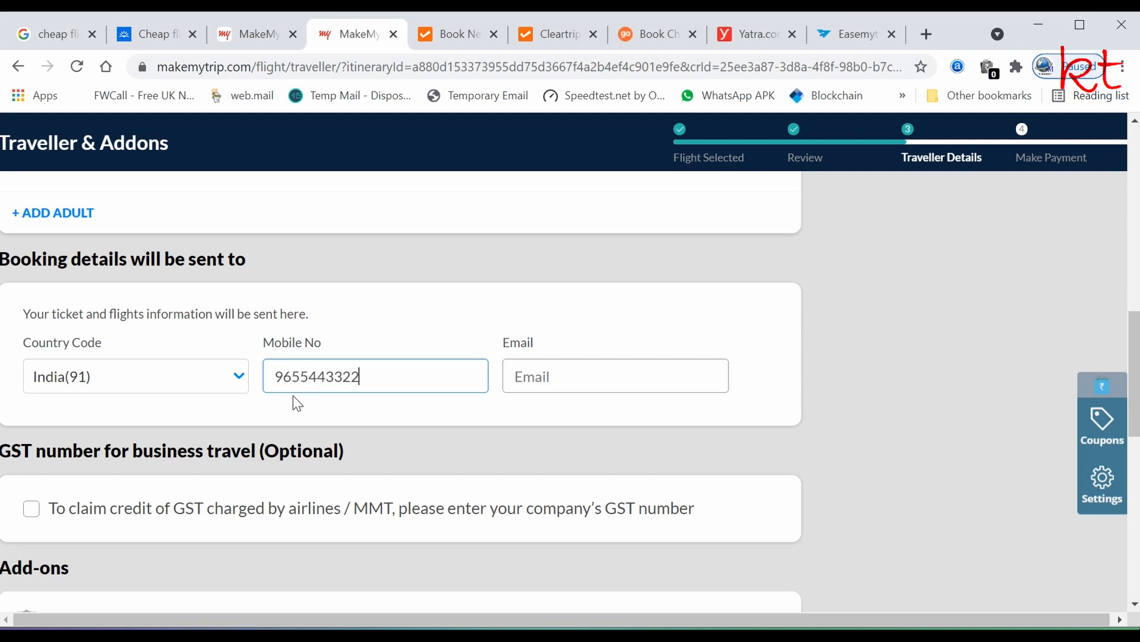
pyautogui.click(530, 376)
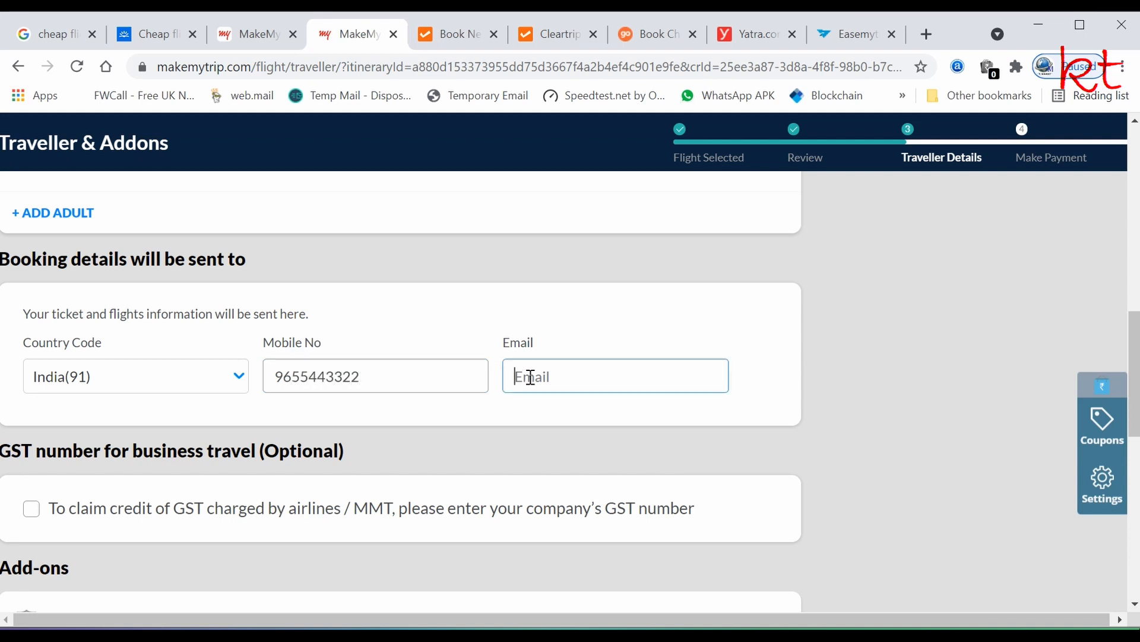
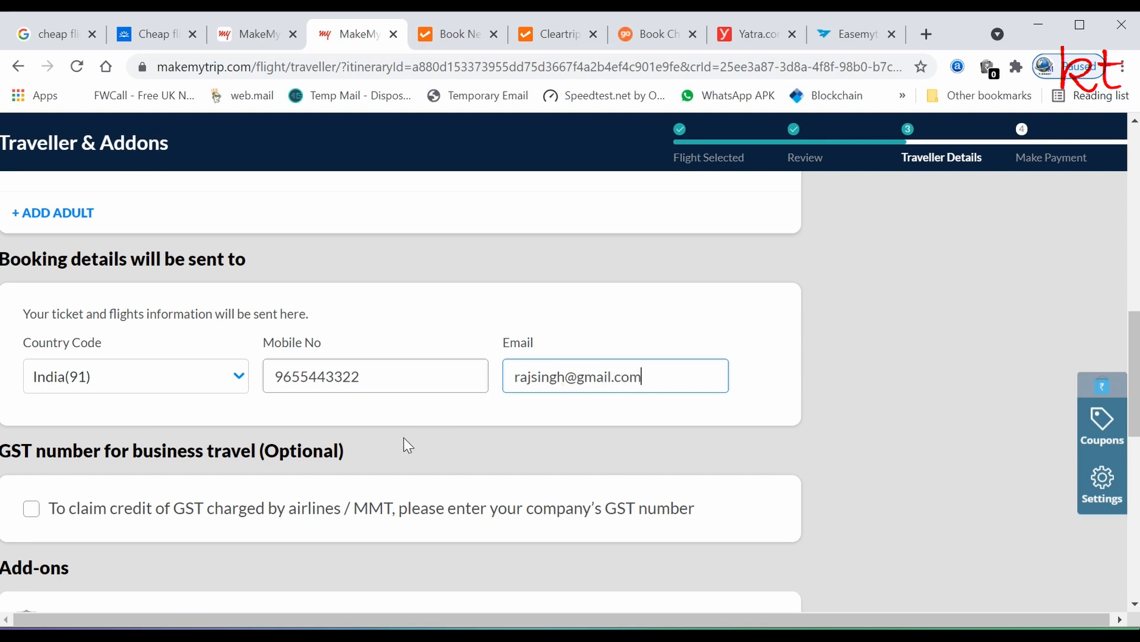
pyautogui.scroll(-5, 409, 445)
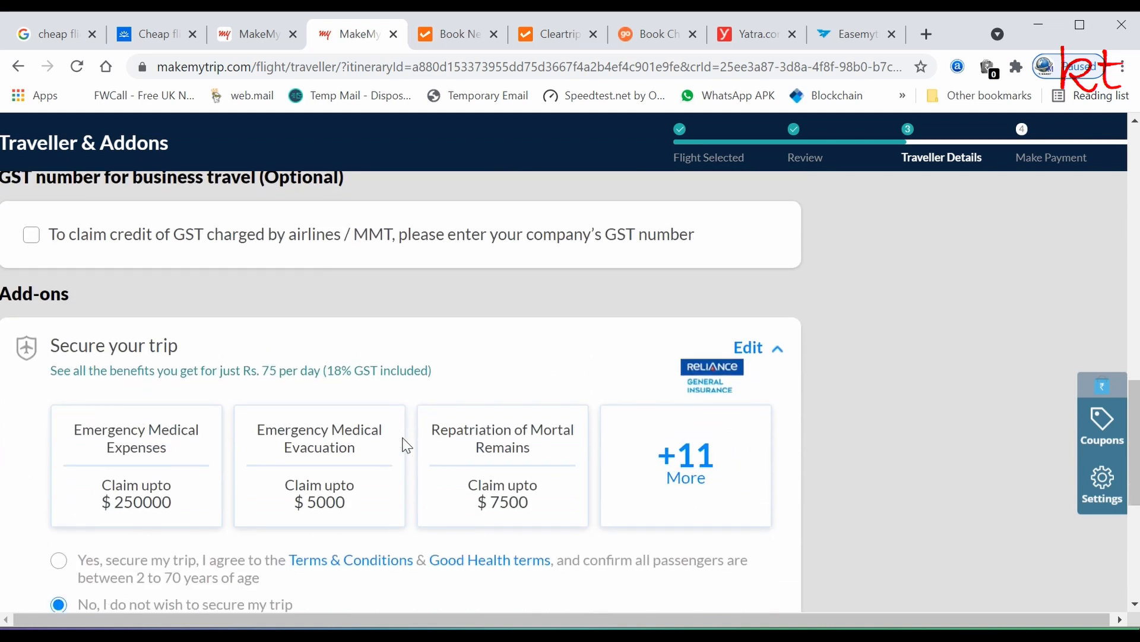
pyautogui.scroll(-6, 404, 446)
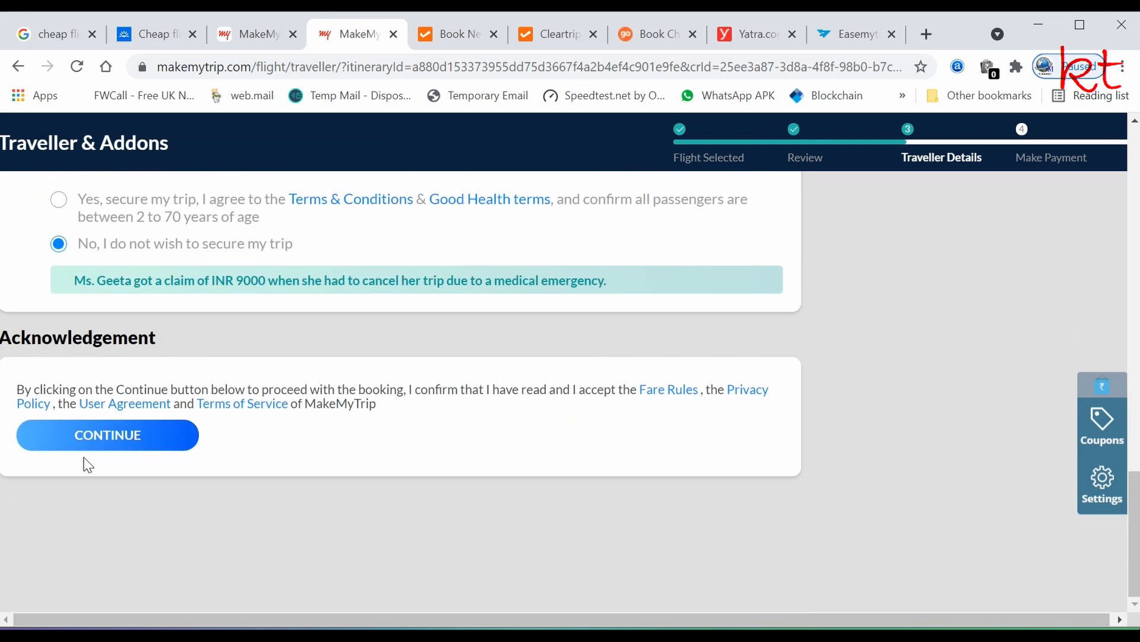
# - Confirm the traveller details, dismiss the web check-in notice, and skip the seat add-on
pyautogui.click(86, 450)
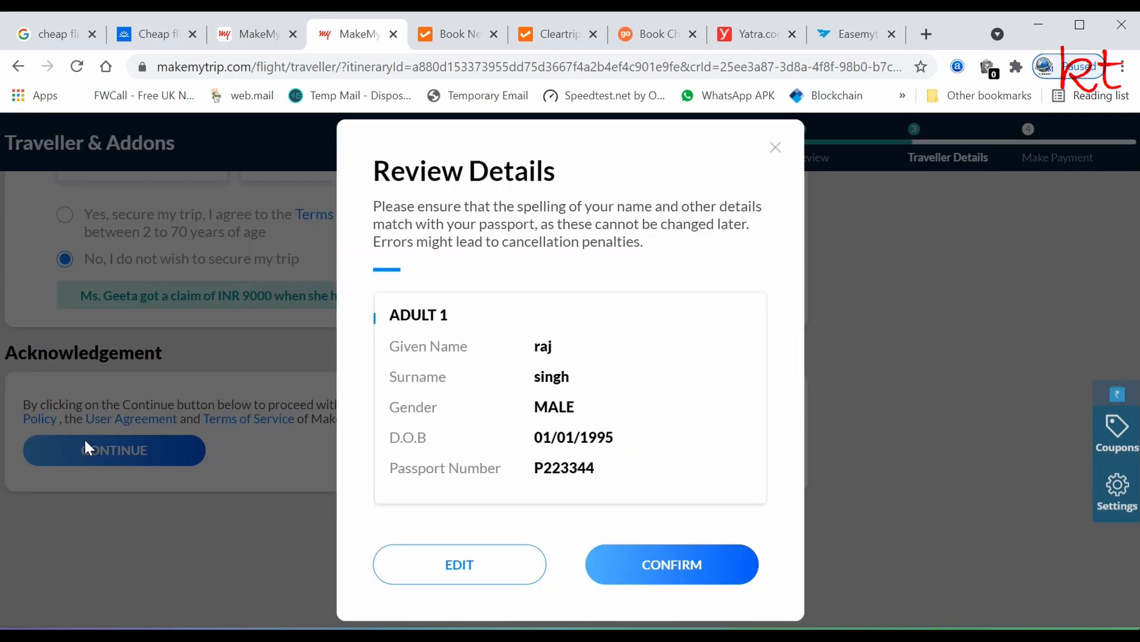
pyautogui.click(654, 565)
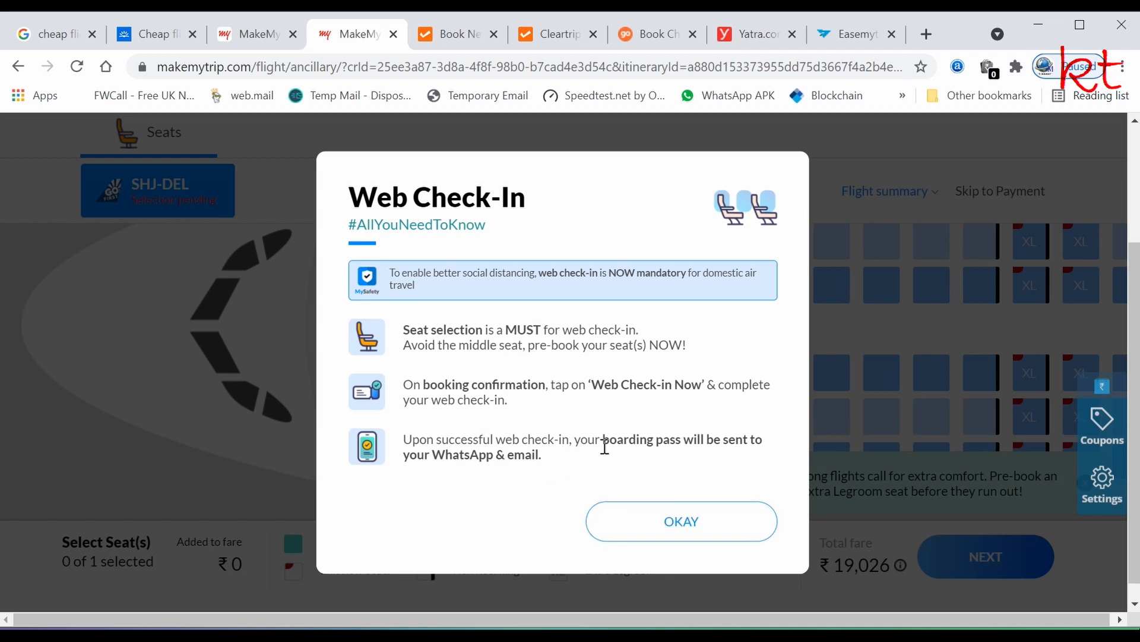
pyautogui.click(669, 527)
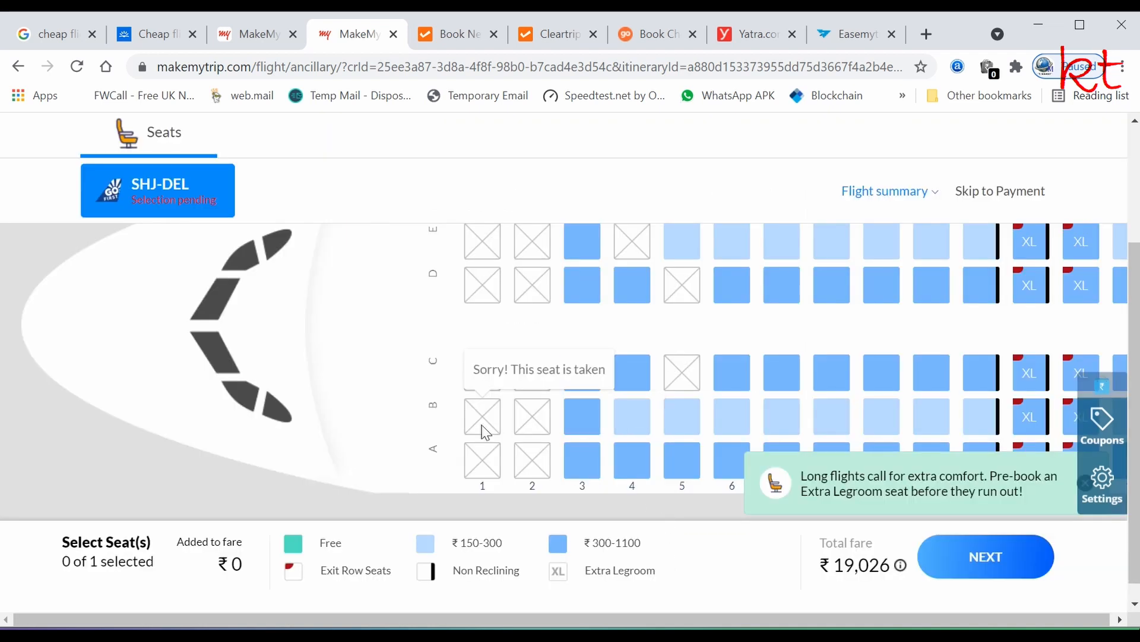
pyautogui.click(981, 565)
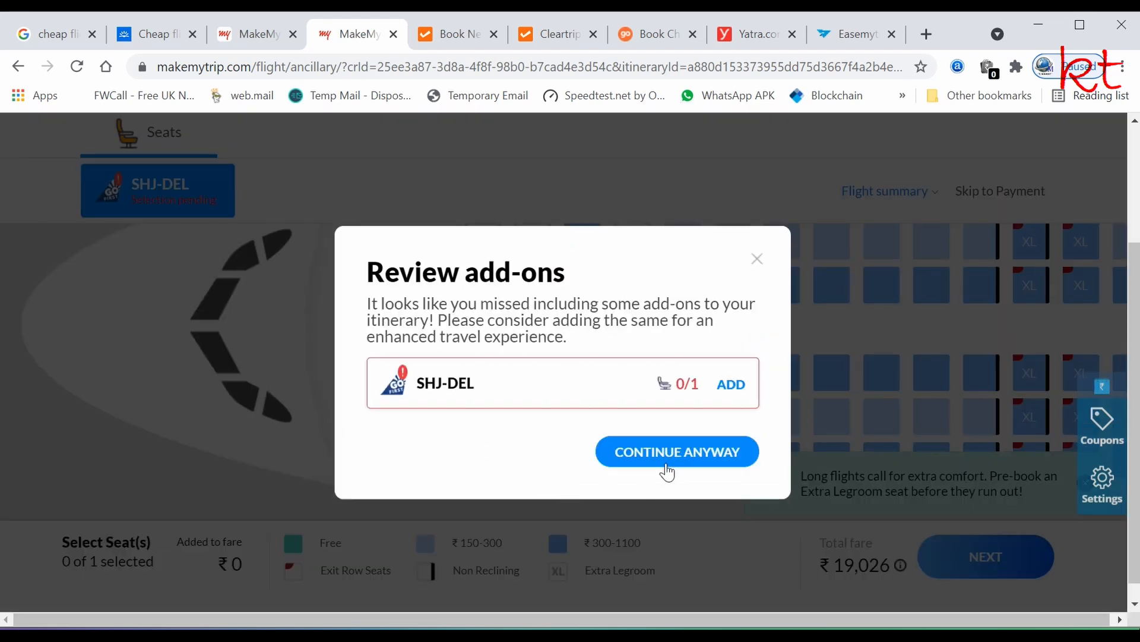
pyautogui.click(678, 458)
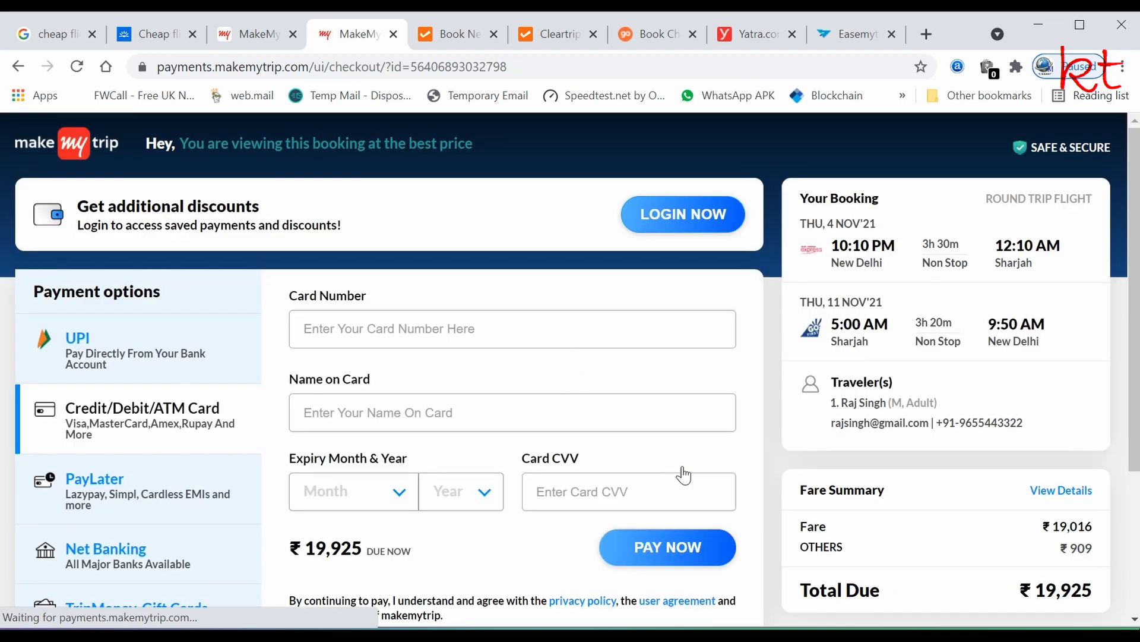
pyautogui.scroll(-3, 860, 412)
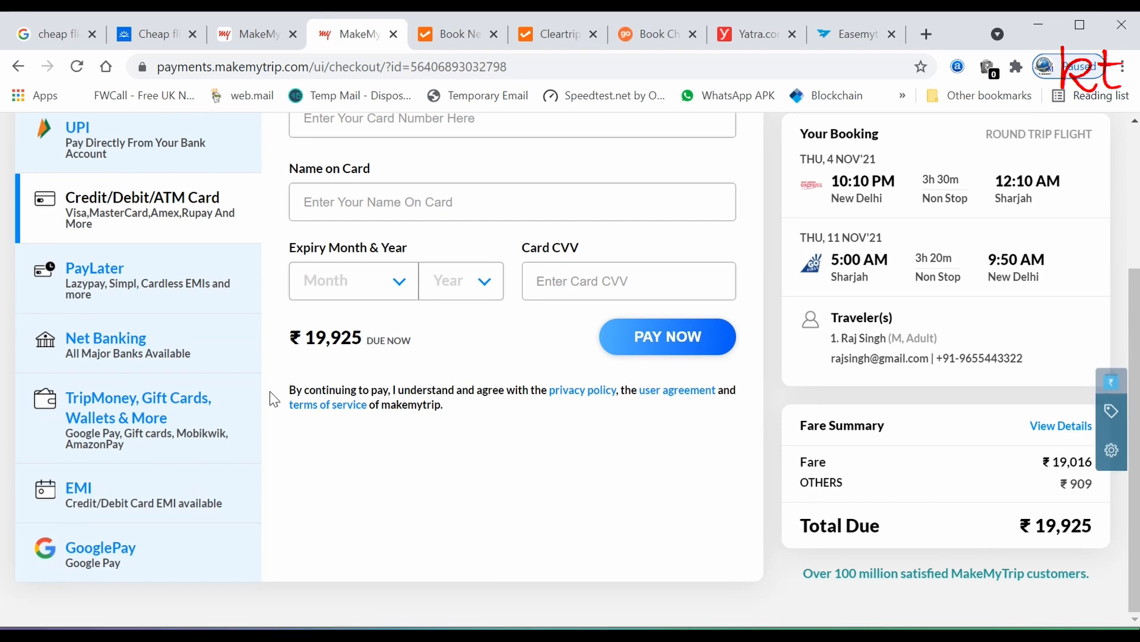
pyautogui.scroll(3, 269, 391)
pyautogui.scroll(-3, 270, 391)
# - On Cleartrip, book the cheapest ₹19,030 Etihad Airways round trip and look through its itinerary
pyautogui.click(461, 37)
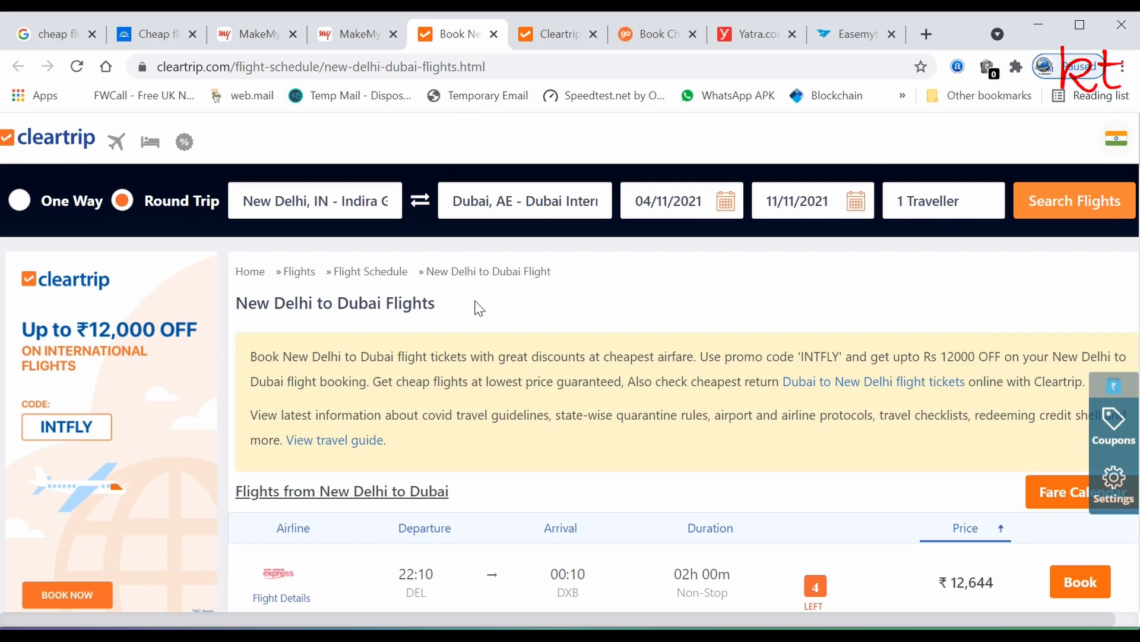
pyautogui.click(557, 34)
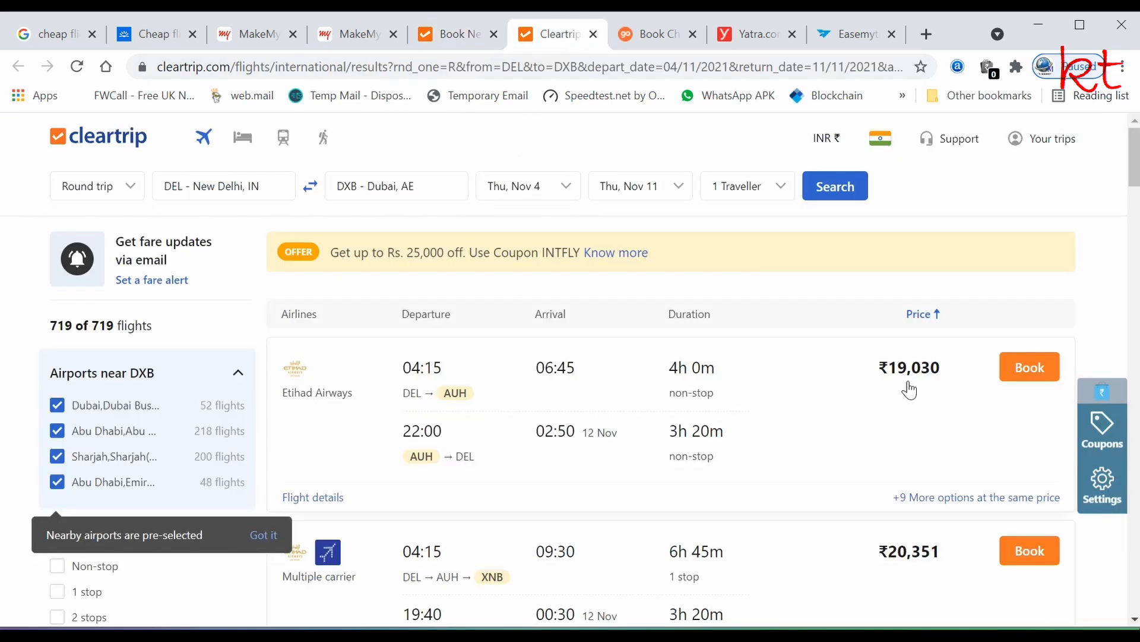
pyautogui.click(1030, 368)
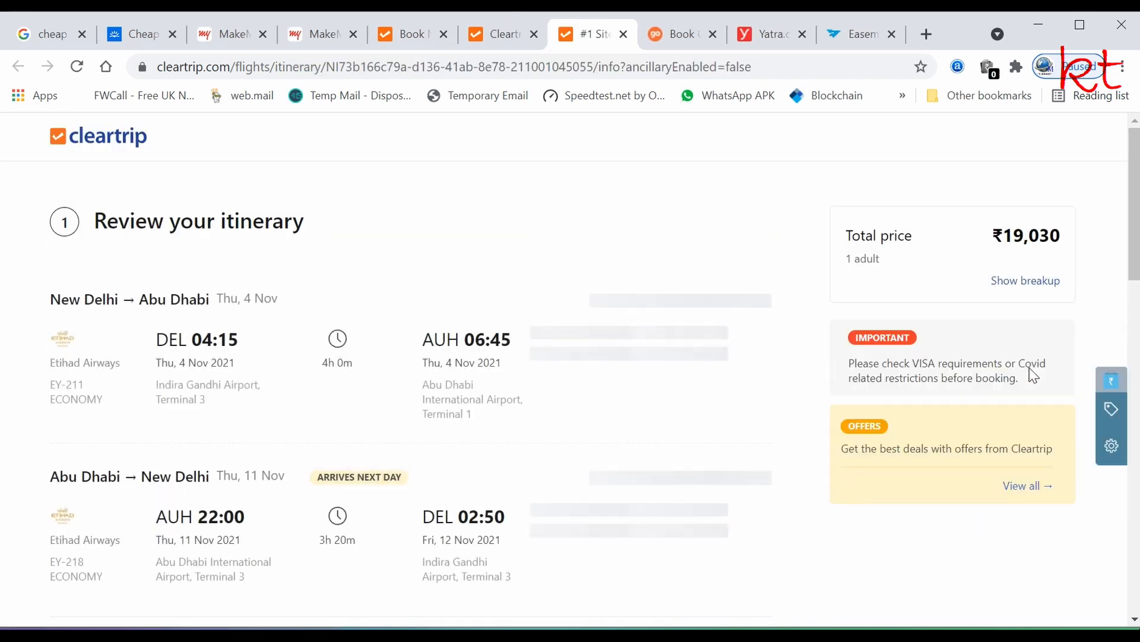
pyautogui.scroll(-3, 315, 424)
pyautogui.scroll(2, 313, 426)
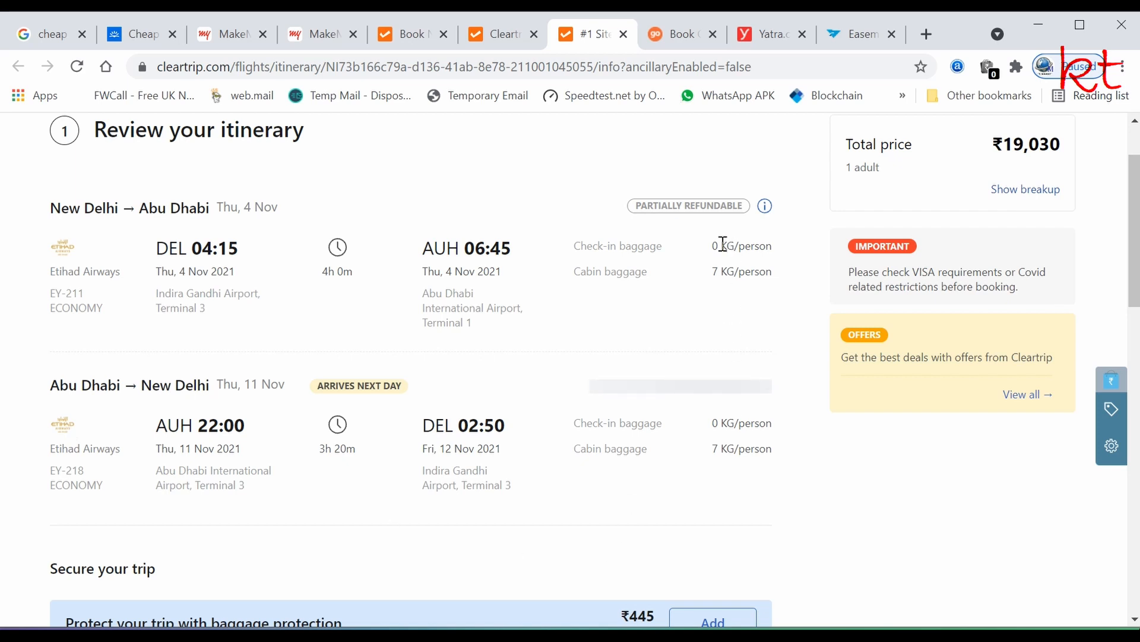
pyautogui.scroll(-5, 708, 438)
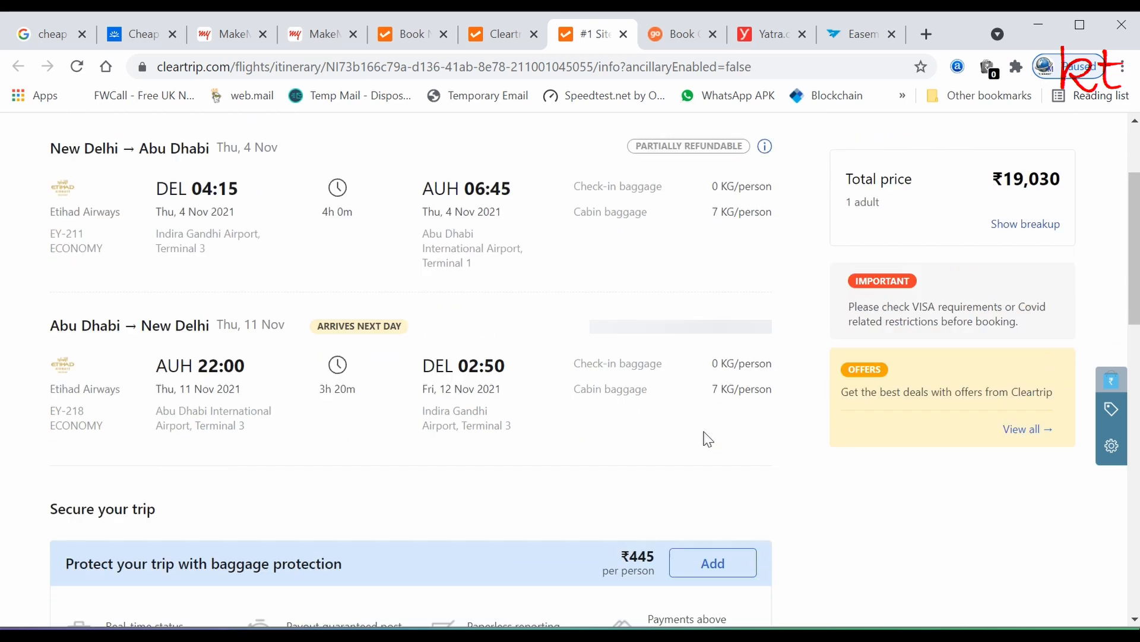
pyautogui.scroll(-5, 704, 431)
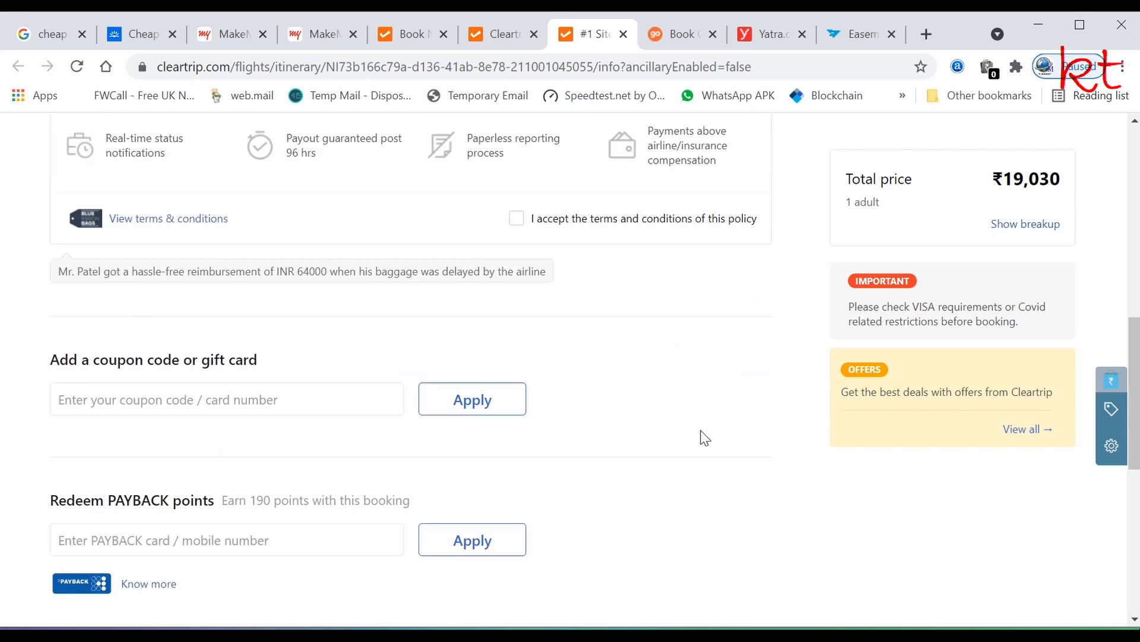
pyautogui.scroll(-6, 705, 438)
pyautogui.scroll(9, 704, 438)
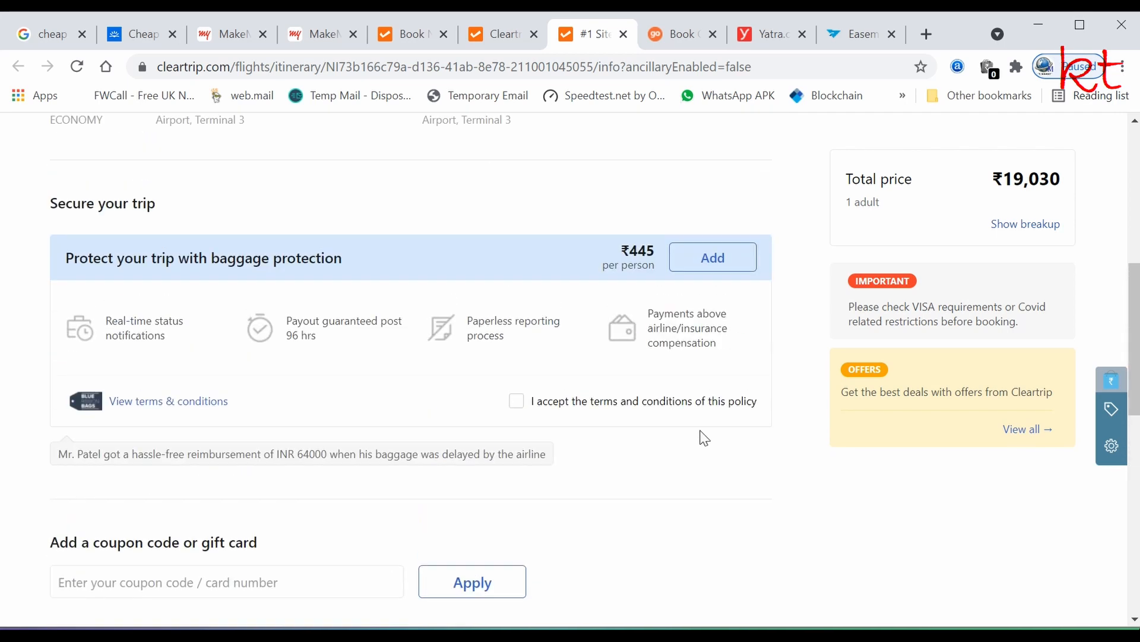
pyautogui.scroll(10, 704, 438)
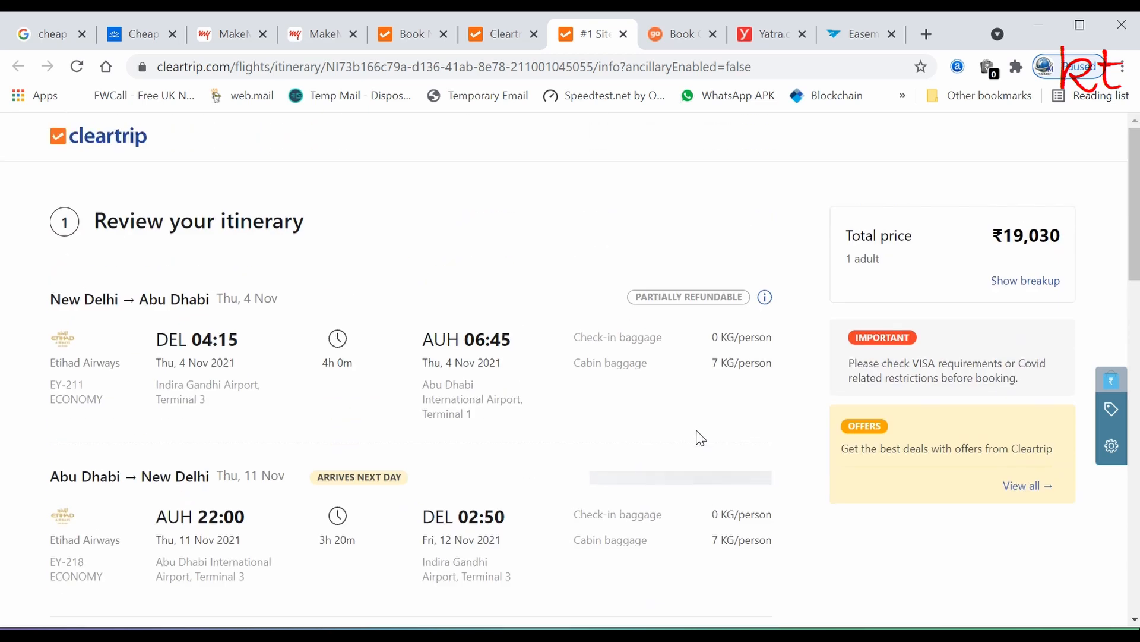
# - On Goibibo, book the ₹19,016 Air India Express round trip and scroll down to Traveller Details
pyautogui.click(684, 37)
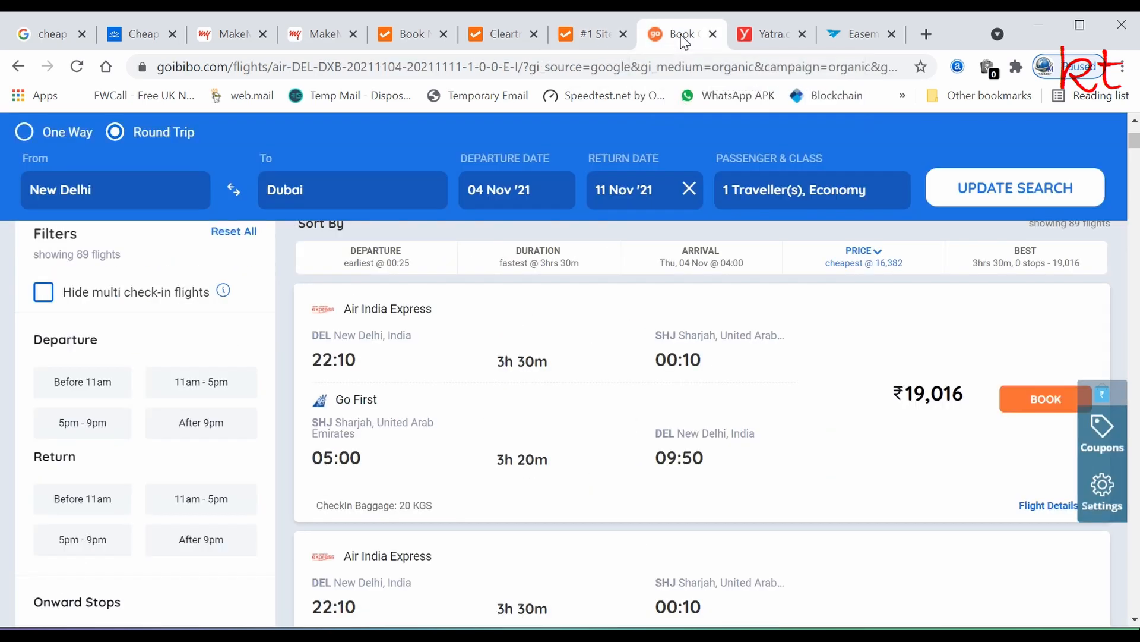
pyautogui.click(1056, 415)
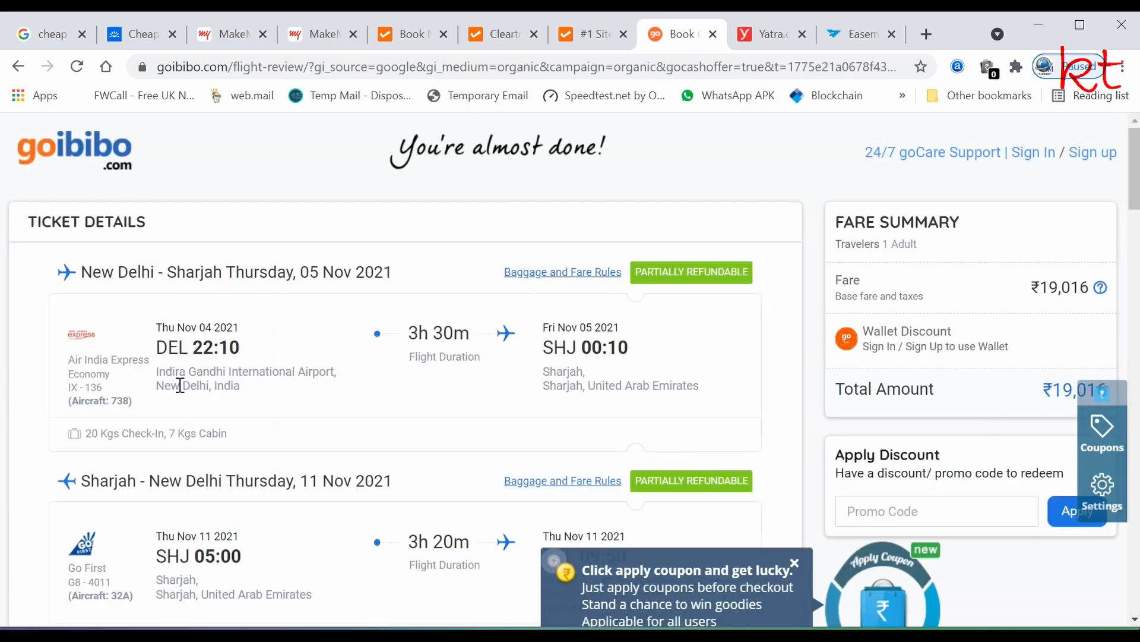
pyautogui.scroll(-3, 143, 419)
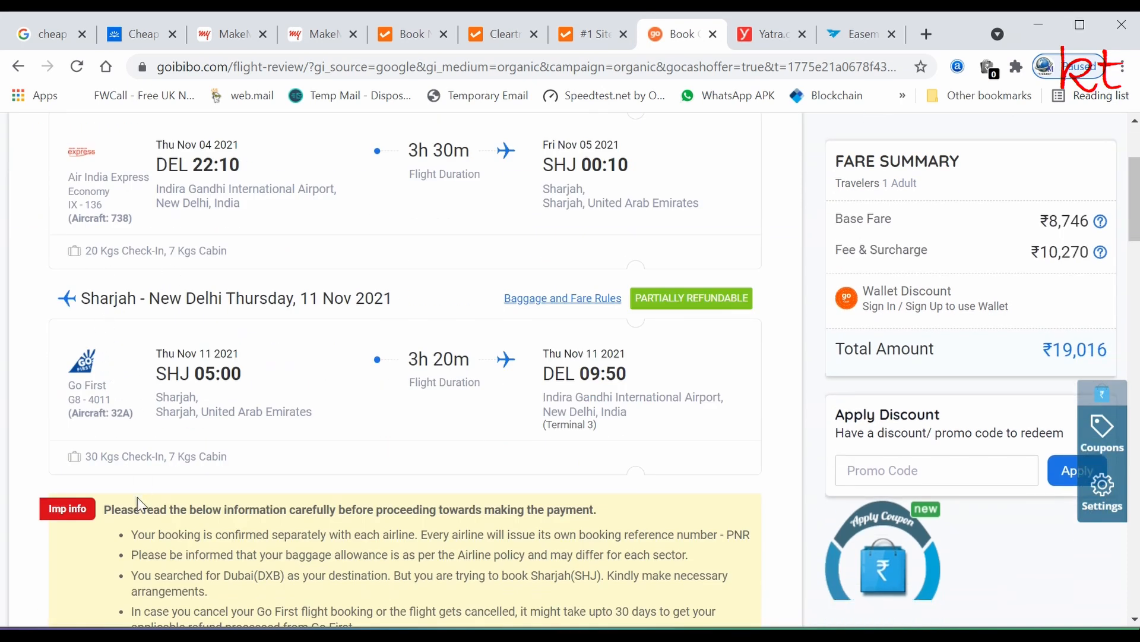
pyautogui.scroll(-15, 158, 478)
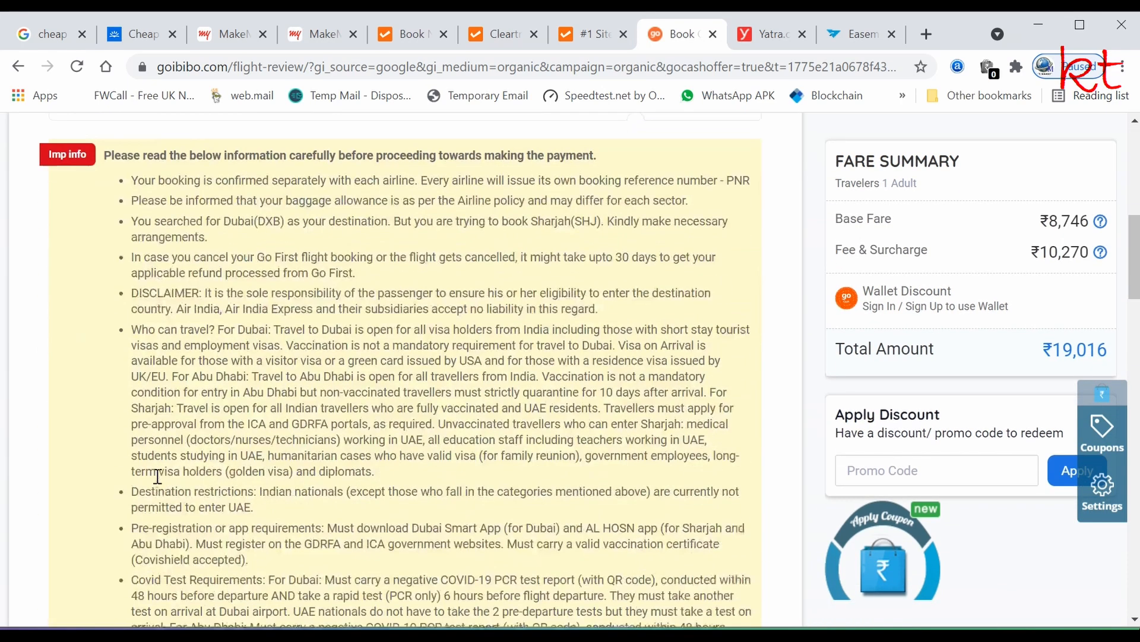
pyautogui.scroll(-10, 156, 475)
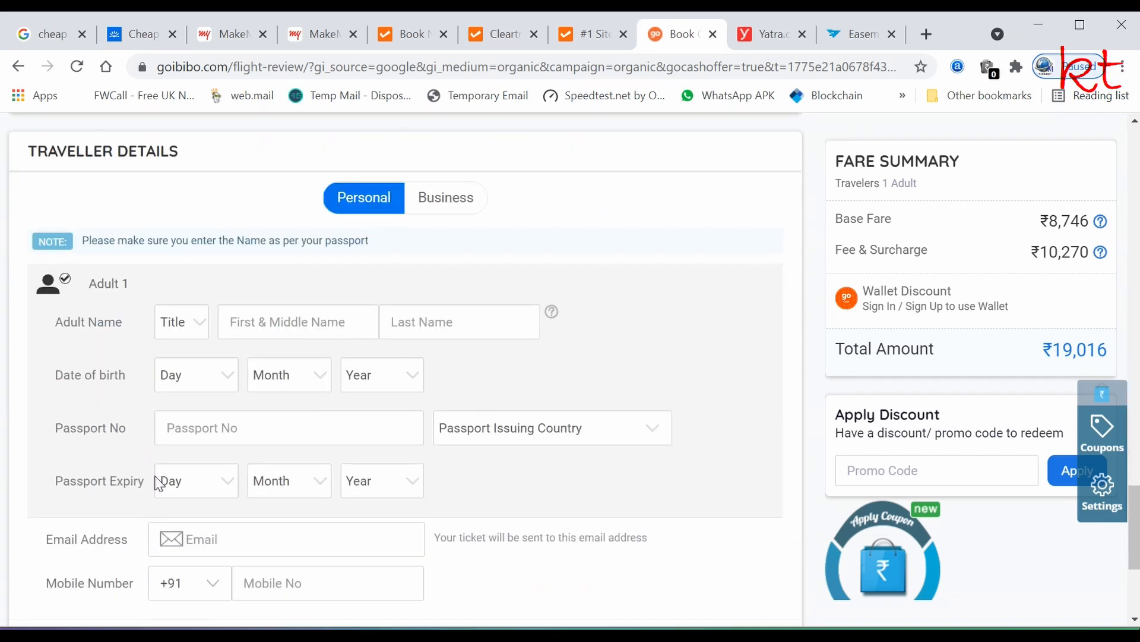
# - Set Adult 1's title to Mr and enter the first and last name
pyautogui.click(198, 321)
pyautogui.click(188, 361)
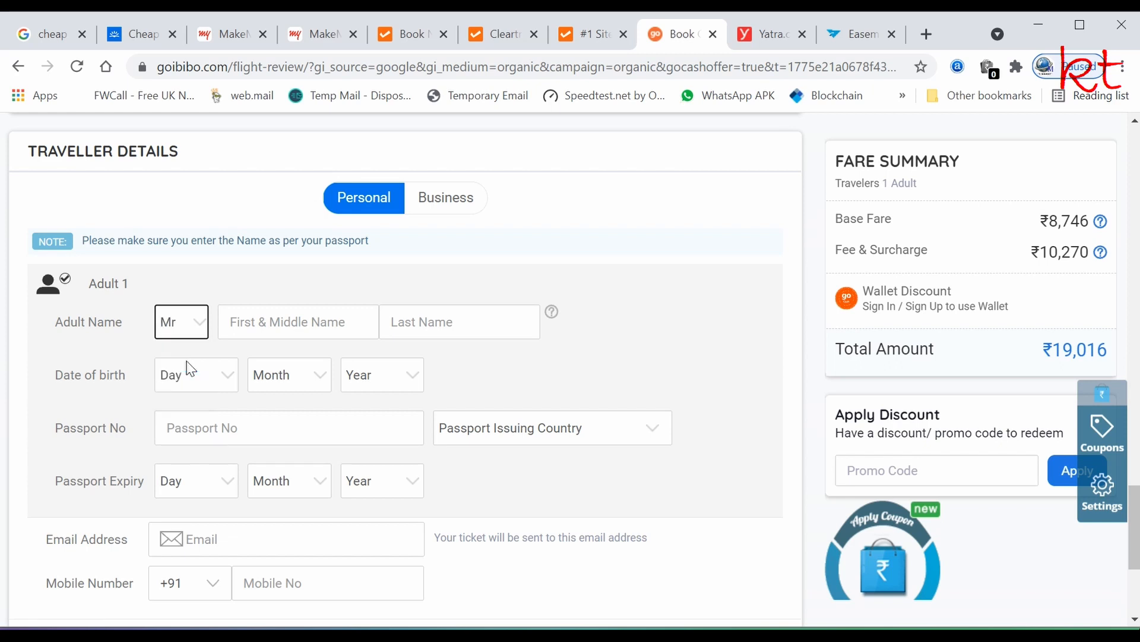
pyautogui.click(265, 323)
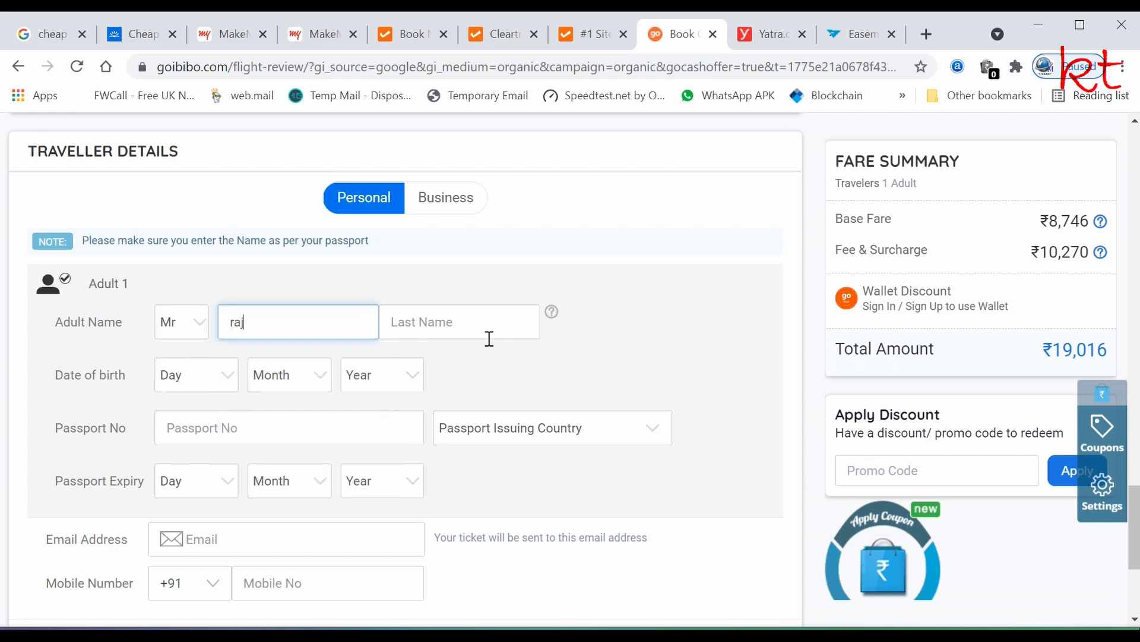
pyautogui.click(423, 328)
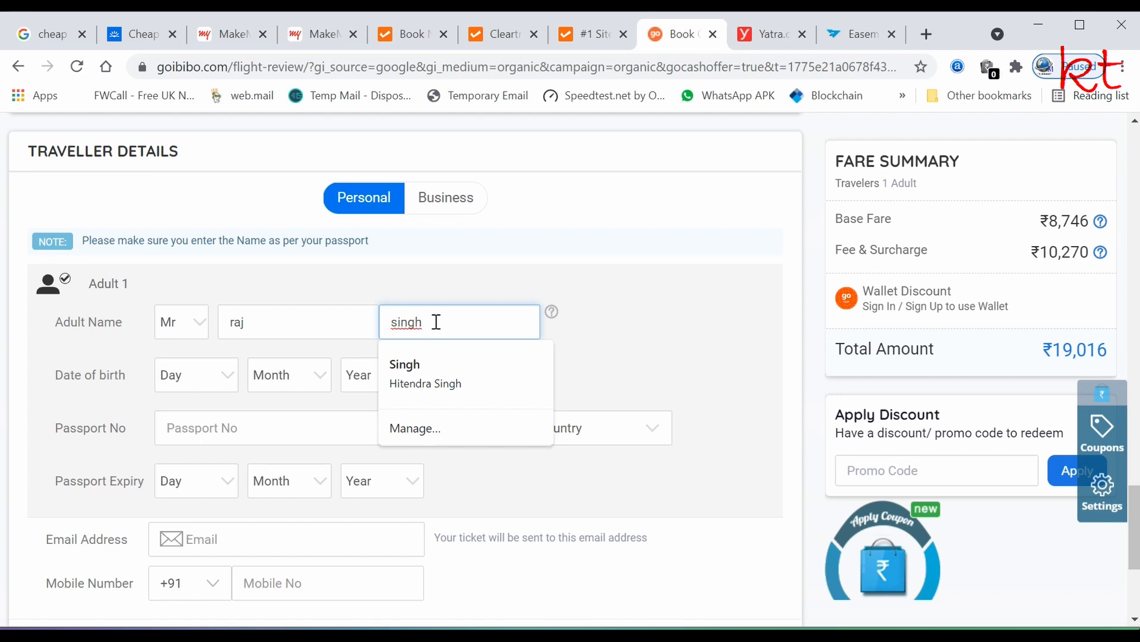
pyautogui.press('Tab')
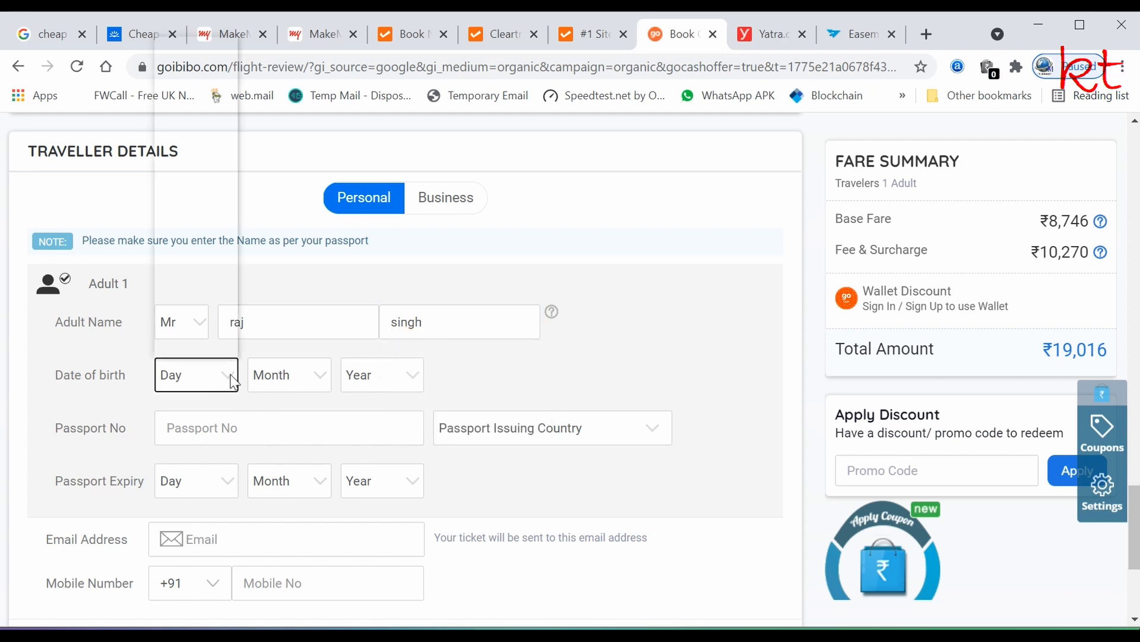
# - Set the date of birth to 01 Jan 1995
pyautogui.click(217, 386)
pyautogui.click(178, 66)
pyautogui.click(325, 376)
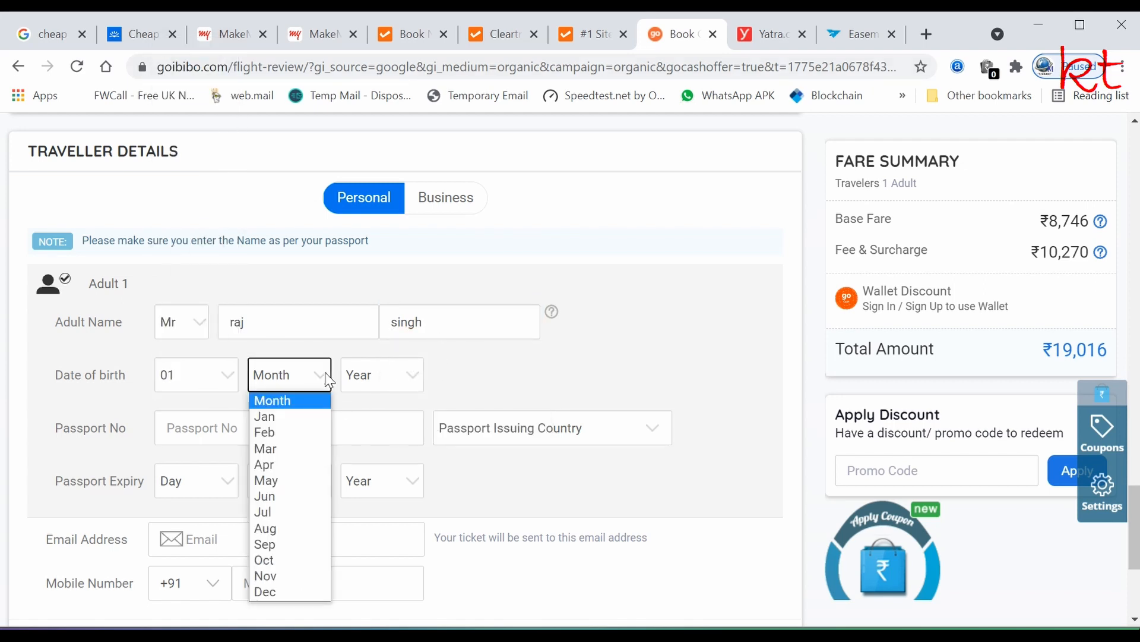
pyautogui.click(270, 415)
pyautogui.click(414, 378)
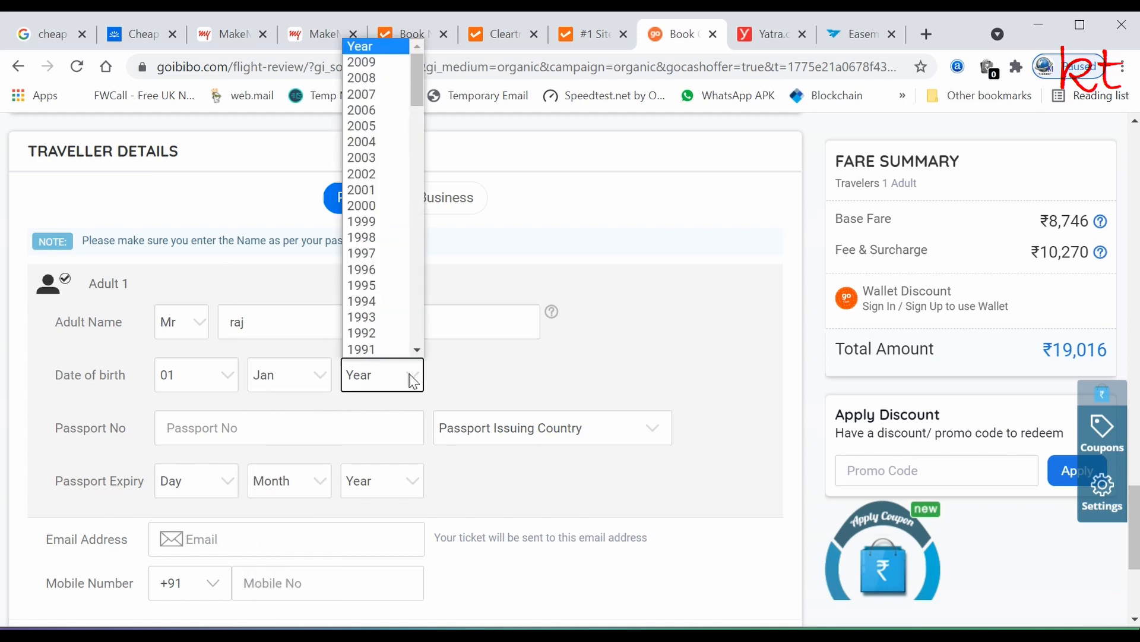
pyautogui.click(376, 297)
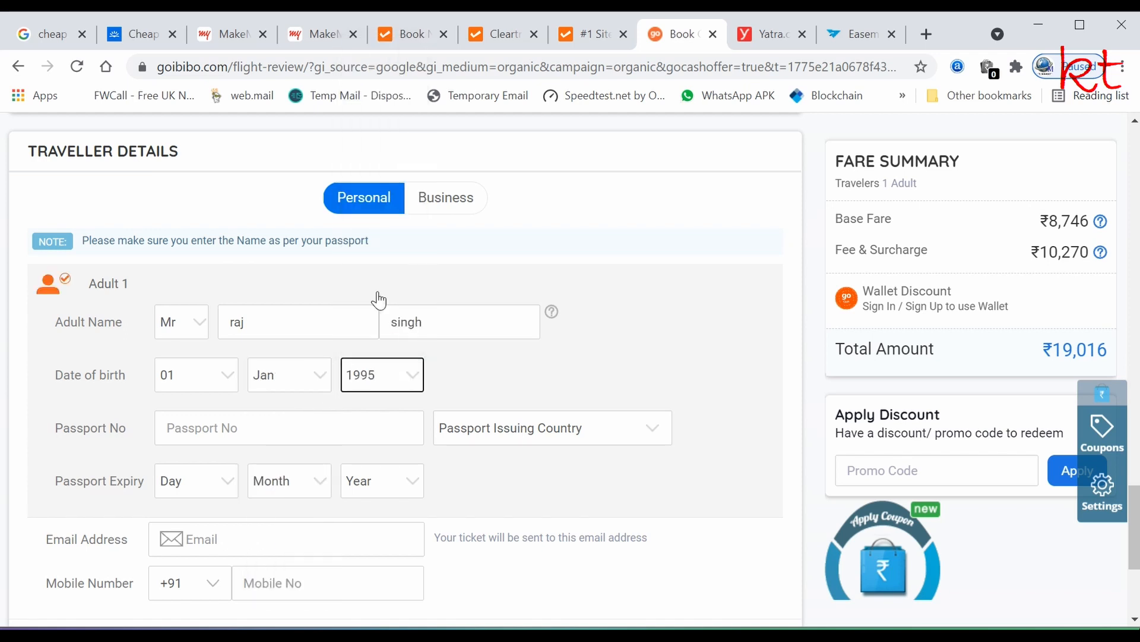
# - Enter the passport number, issuing country India, and expiry date 01 Jan 2026
pyautogui.scroll(-2, 630, 360)
pyautogui.click(188, 333)
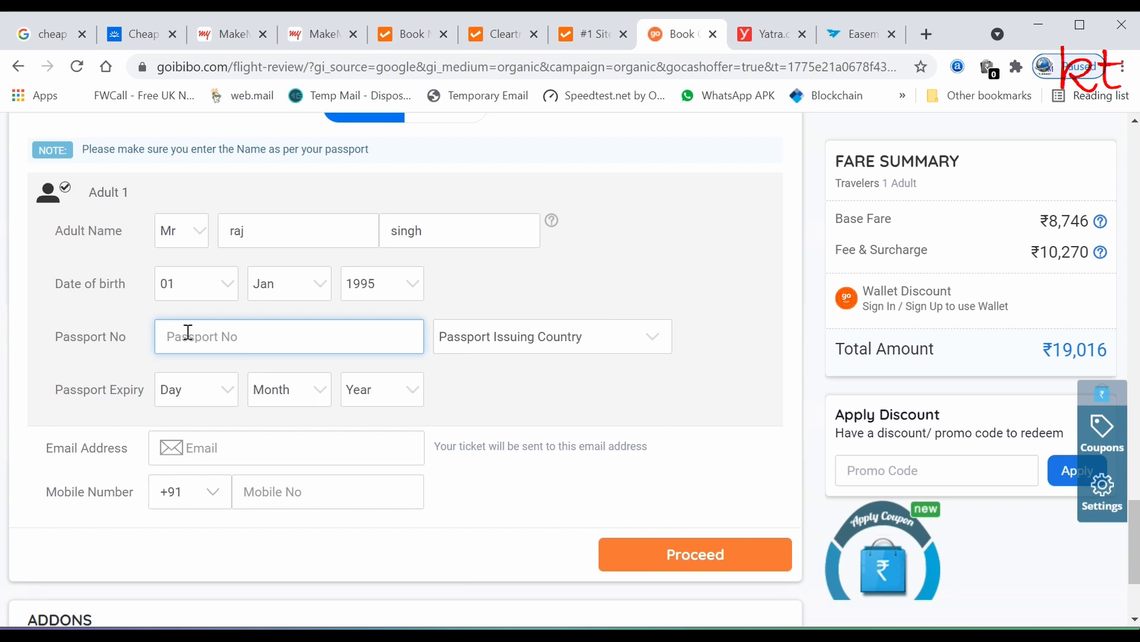
pyautogui.click(489, 349)
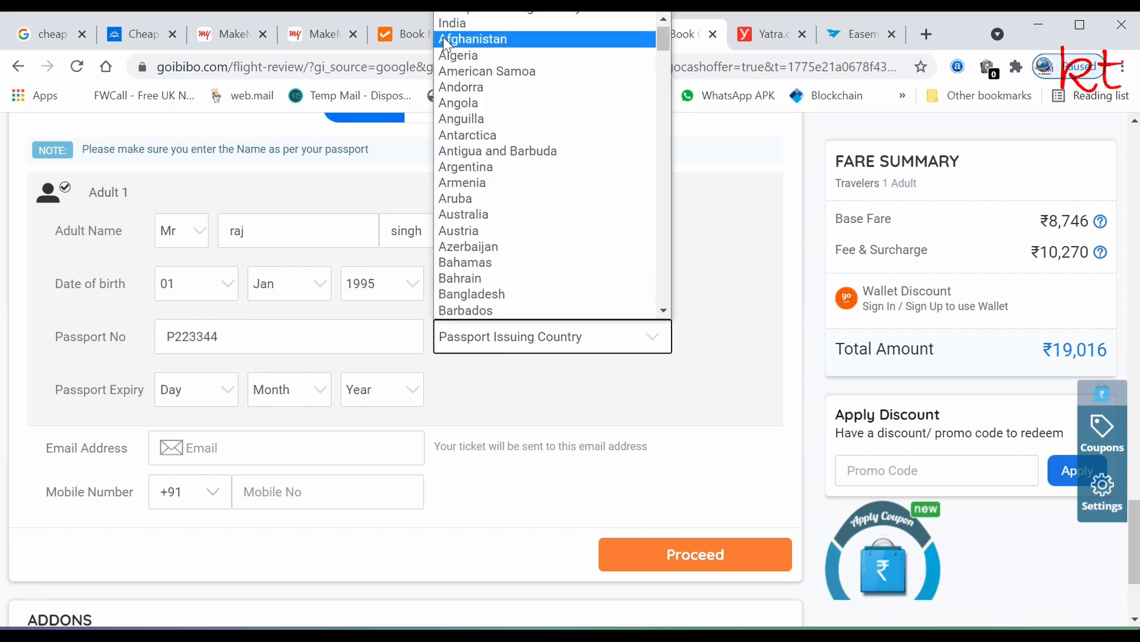
pyautogui.click(459, 35)
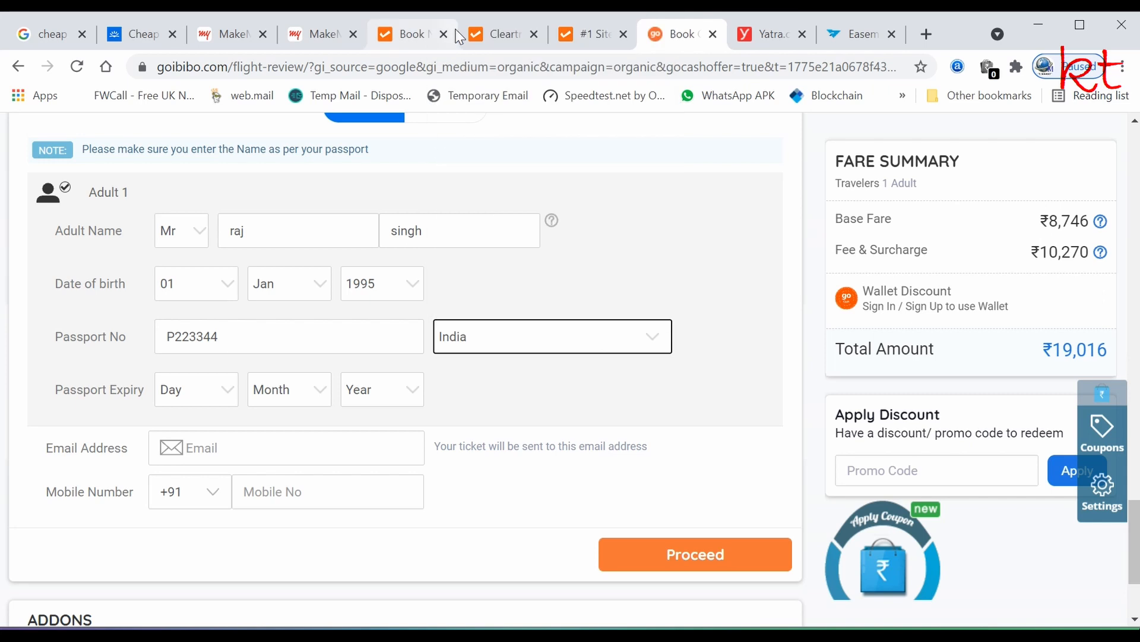
pyautogui.click(218, 387)
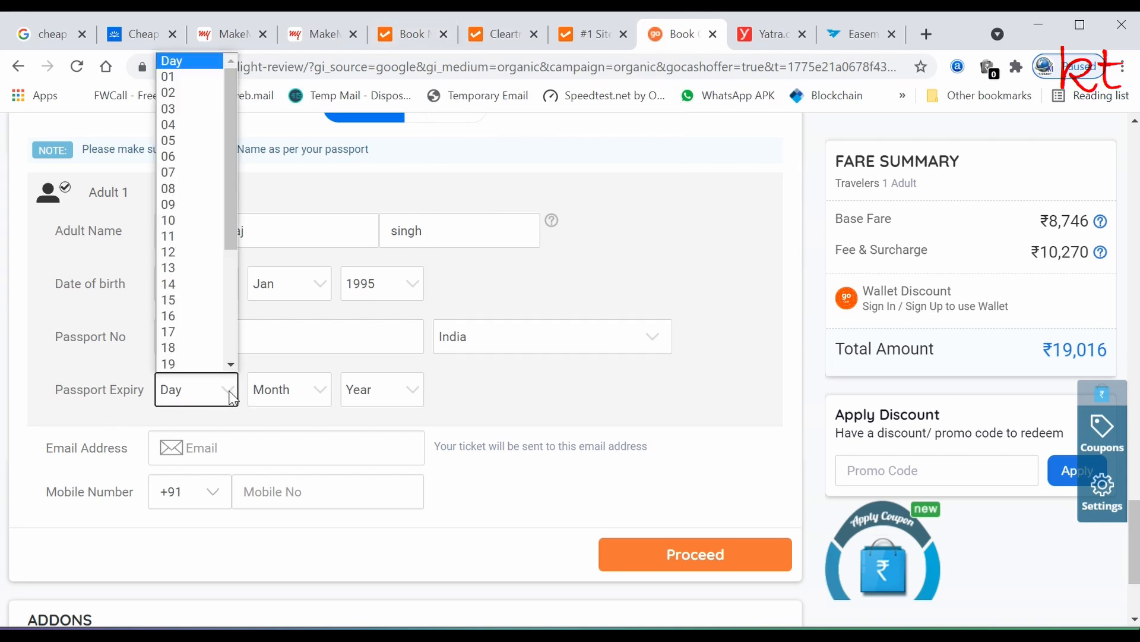
pyautogui.click(171, 74)
pyautogui.click(316, 380)
pyautogui.click(280, 429)
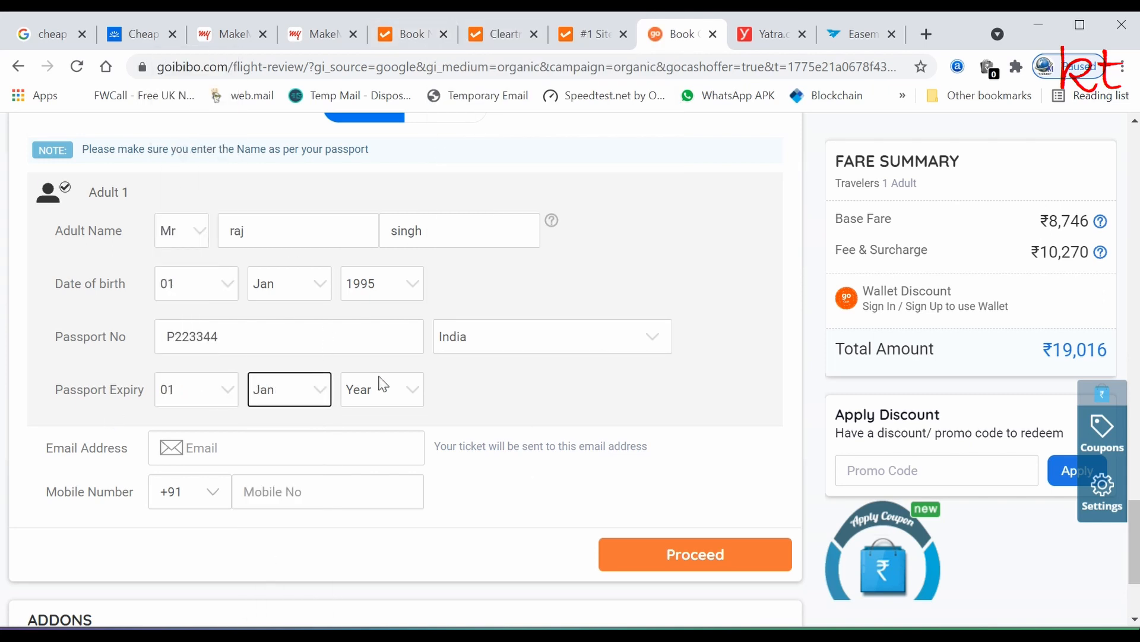
pyautogui.click(408, 391)
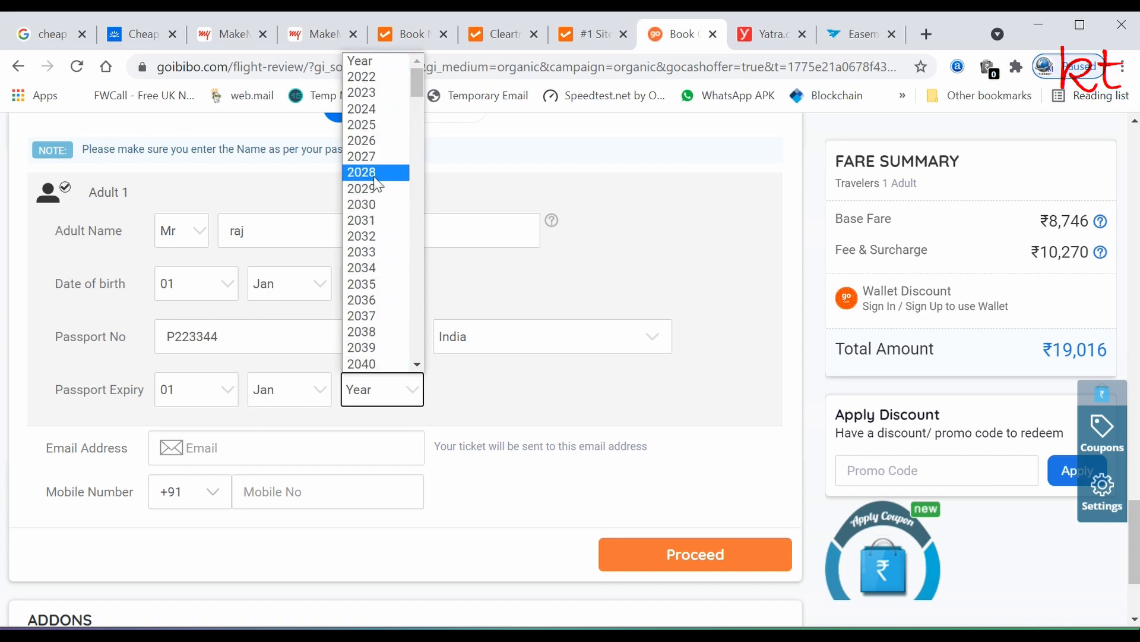
pyautogui.click(376, 143)
# - Start entering the contact e-mail address
pyautogui.scroll(-3, 119, 277)
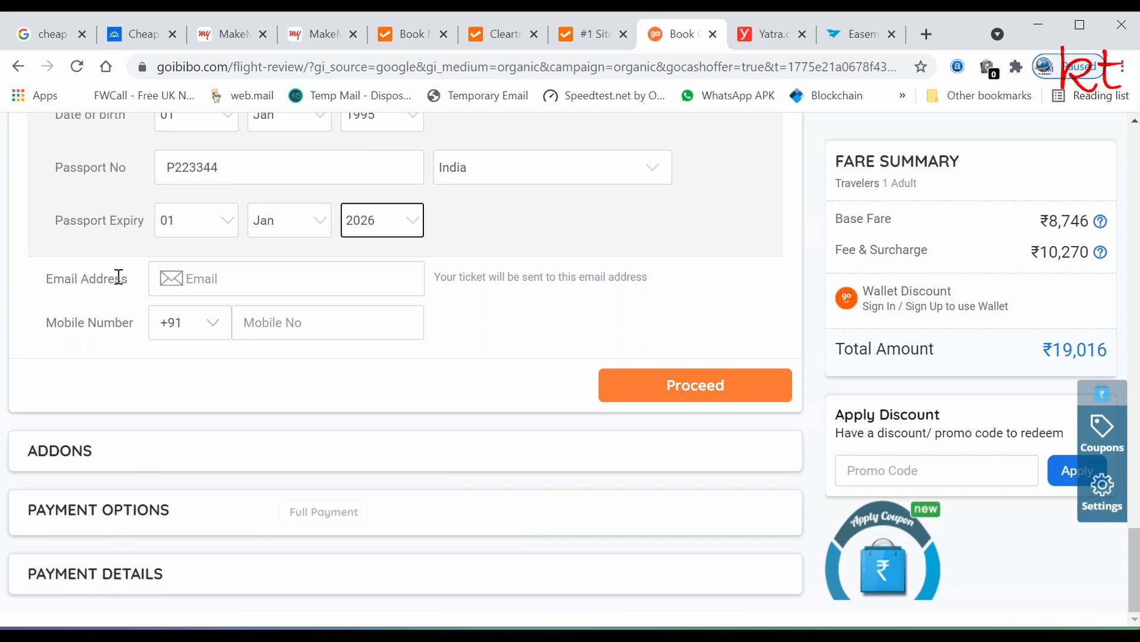
pyautogui.click(227, 279)
pyautogui.write('raj')
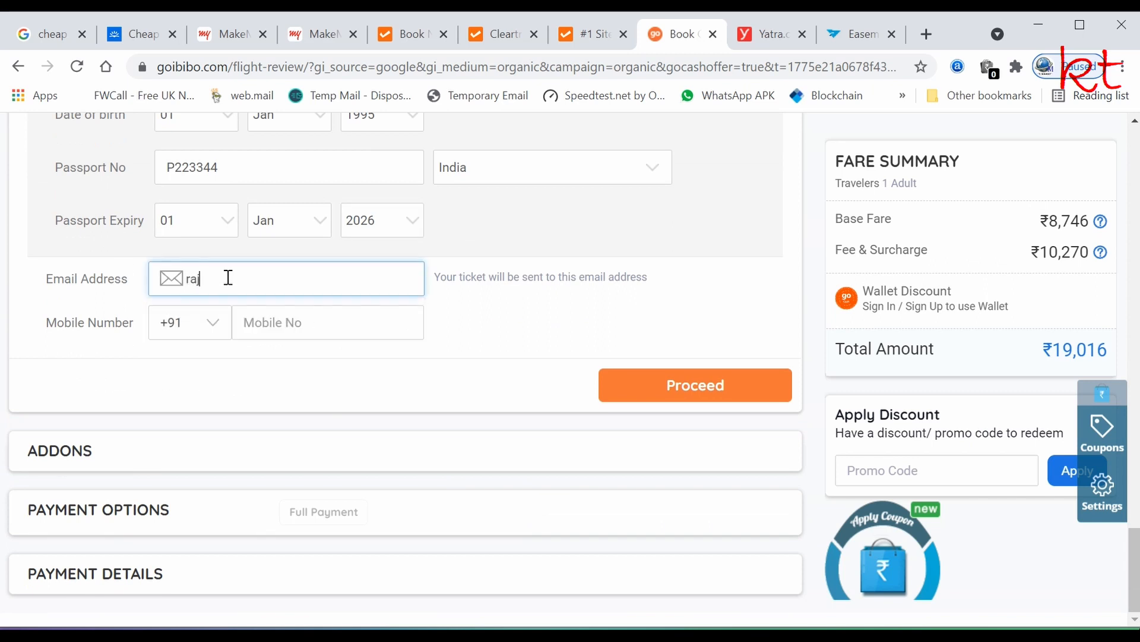